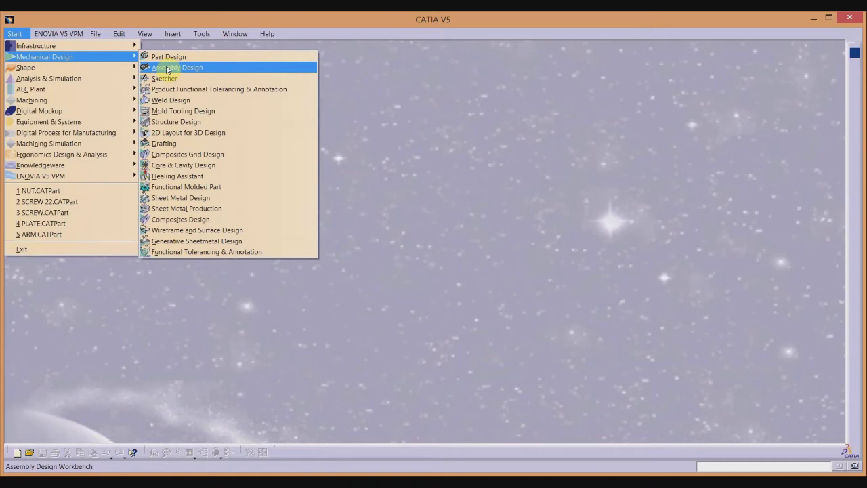
Create a new product in the Assembly Design workbench and set its part number to "Butterfly assembly"
left_click(167, 69)
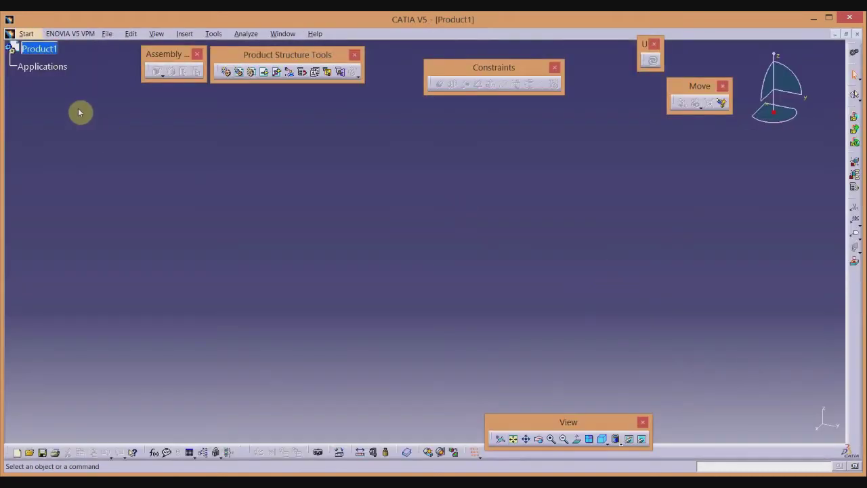
left_click(51, 55)
right_click(54, 57)
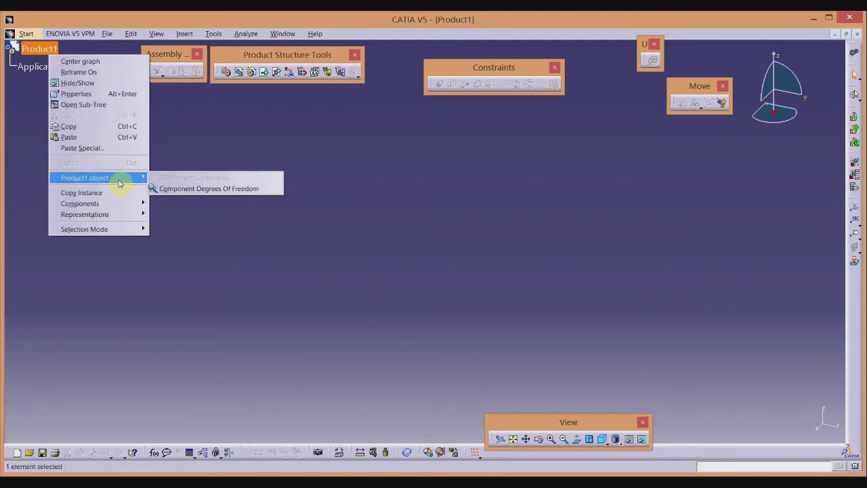
left_click(81, 94)
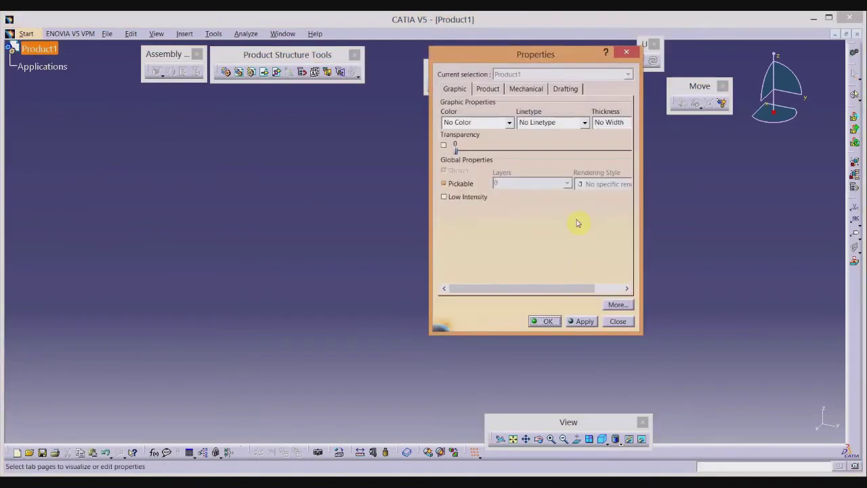
left_click(489, 91)
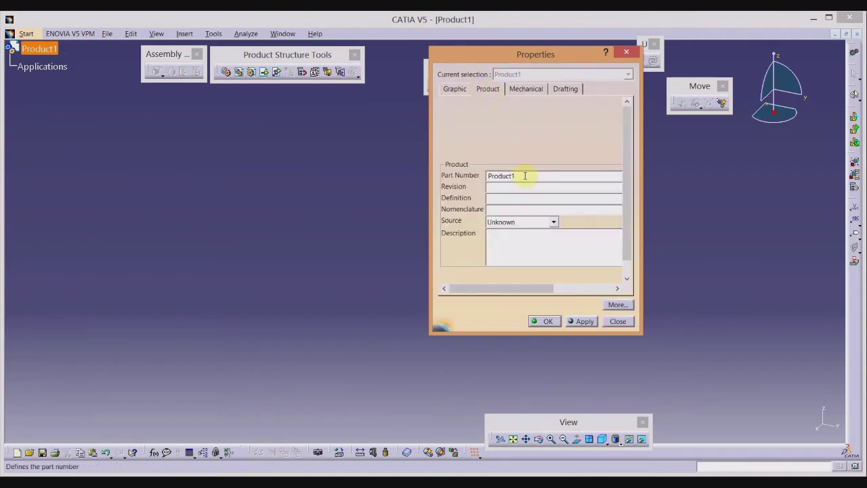
double_click(524, 175)
type("bly")
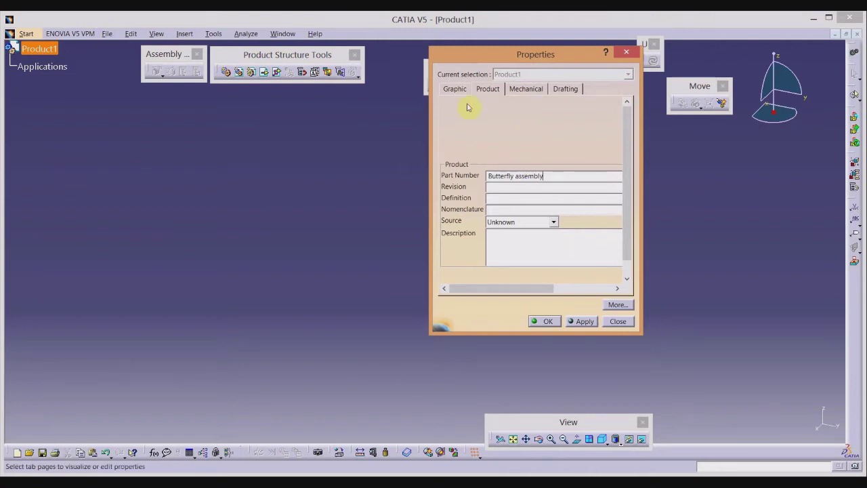
left_click(444, 93)
left_click(583, 321)
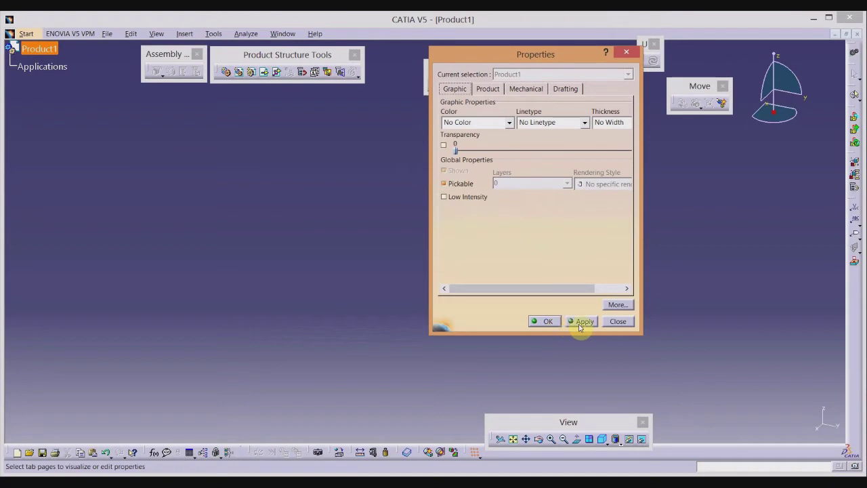
left_click(551, 321)
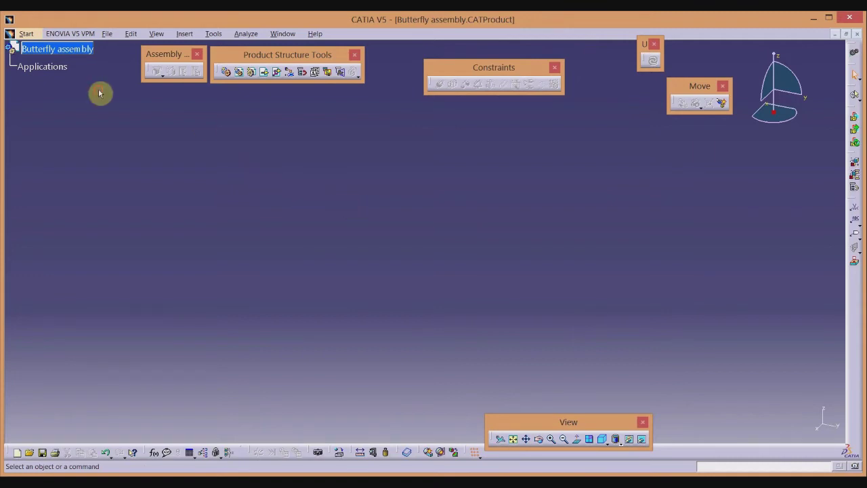
Insert the existing component "body" into the Butterfly assembly and anchor it with a Fix constraint
left_click(75, 50)
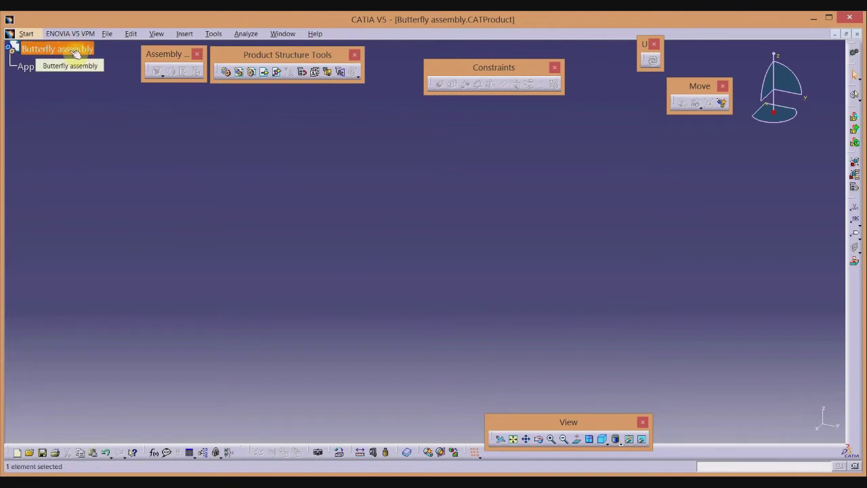
left_click(264, 72)
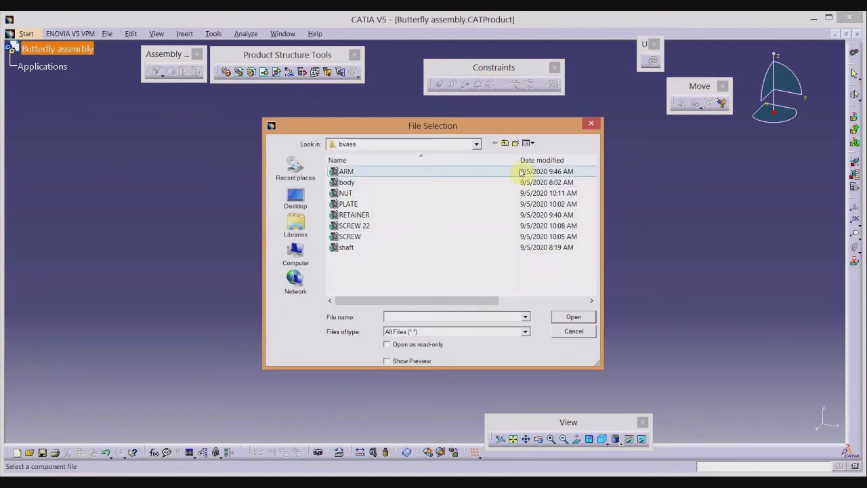
left_click(364, 187)
left_click(565, 317)
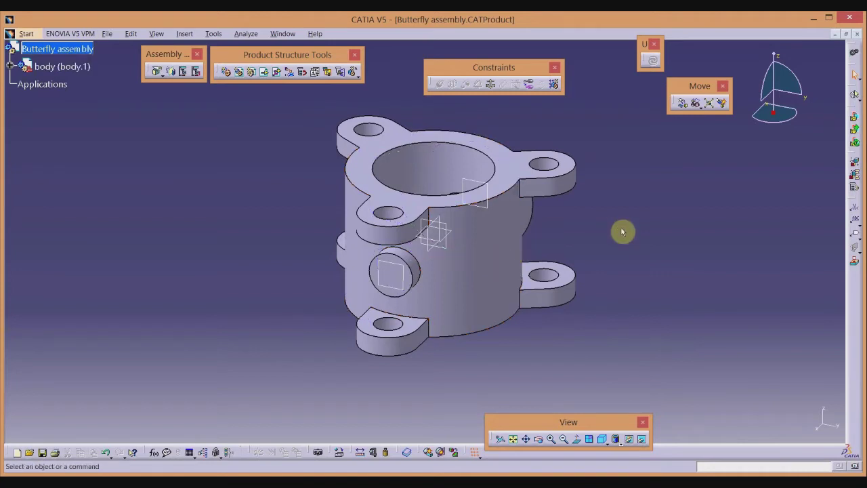
left_click(492, 233)
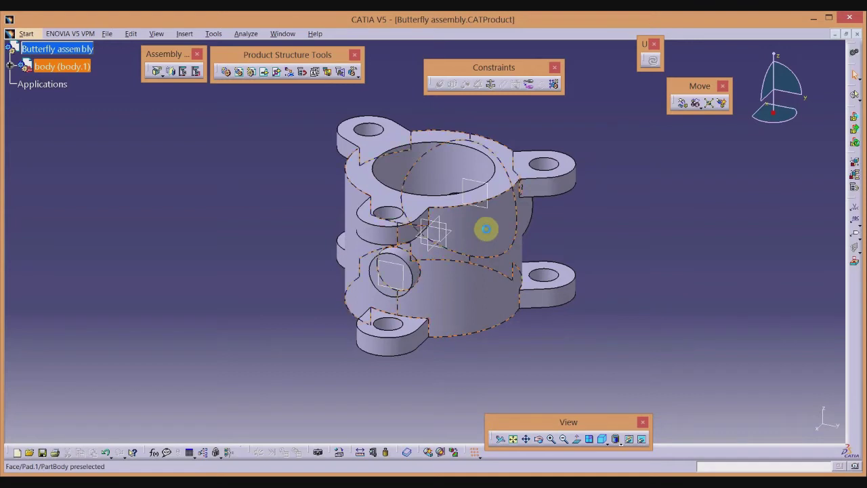
left_click(491, 84)
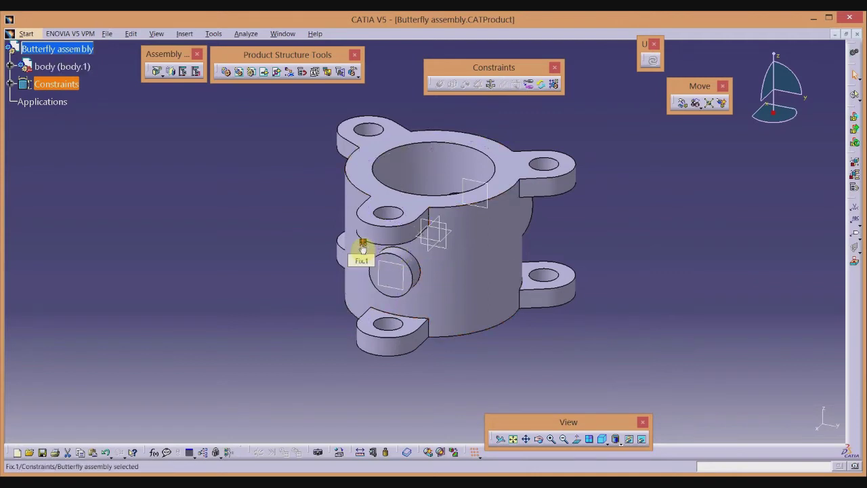
Check the degrees of freedom of the body component
right_click(71, 68)
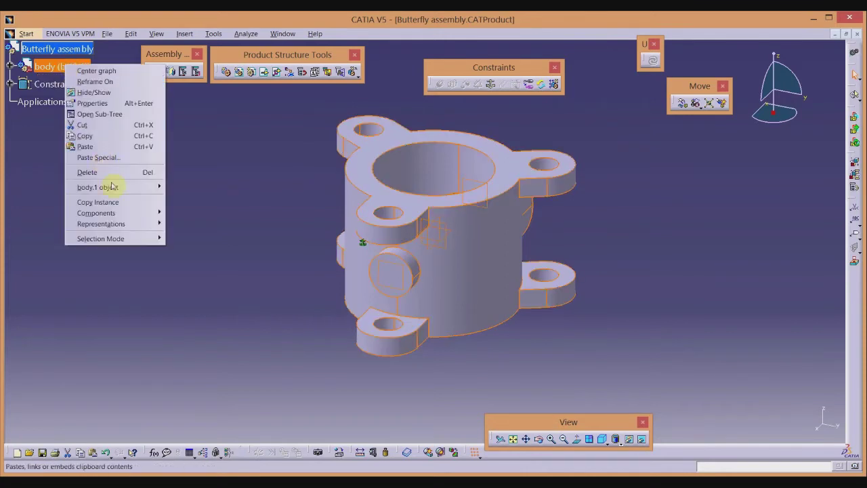
mouse_move(112, 190)
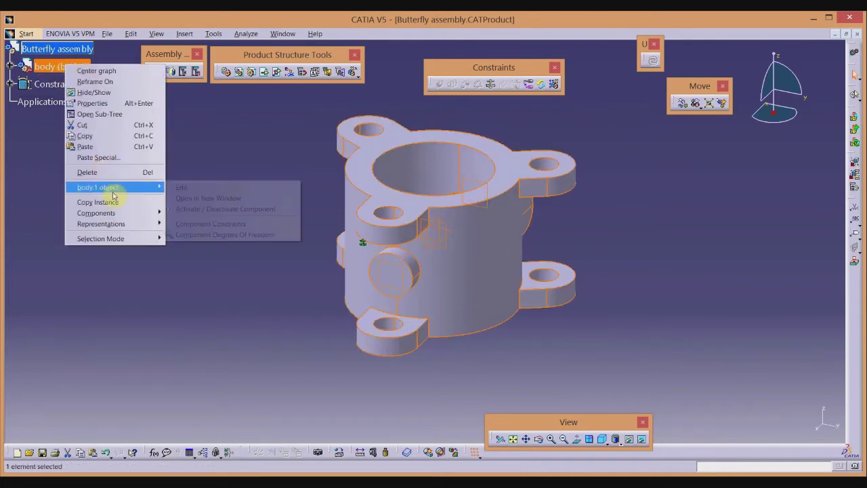
left_click(226, 235)
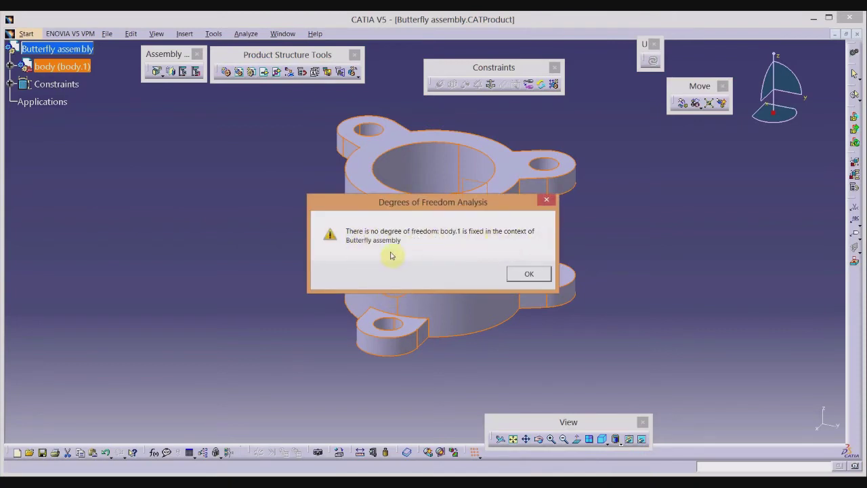
left_click(530, 273)
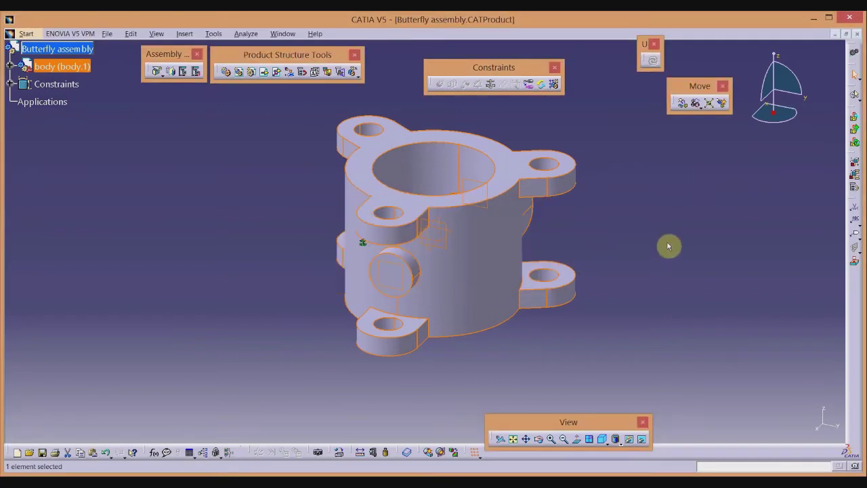
Hide the two offset reference planes of the body, at the round boss and near the side flange
middle_click_drag(632, 177, 627, 231)
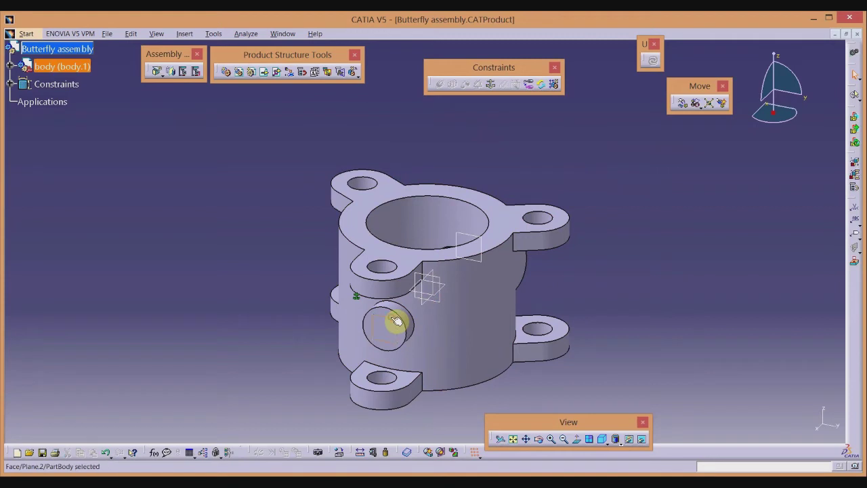
left_click(475, 261, "ctrl")
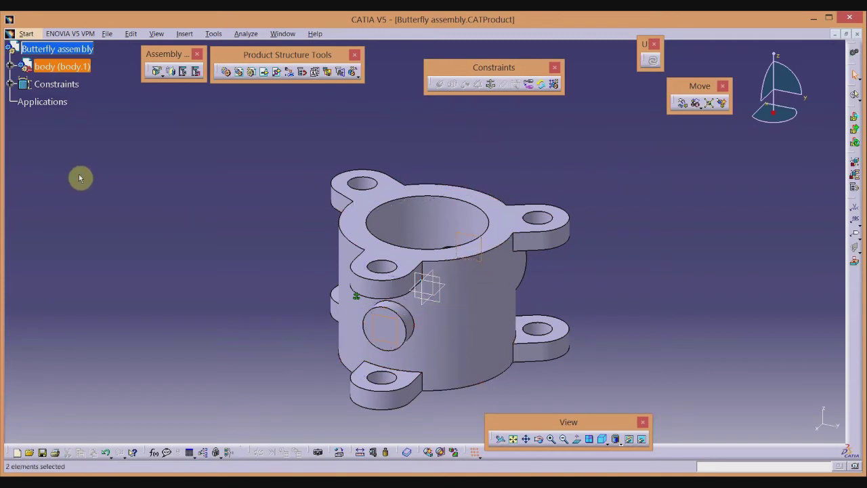
left_click(10, 66)
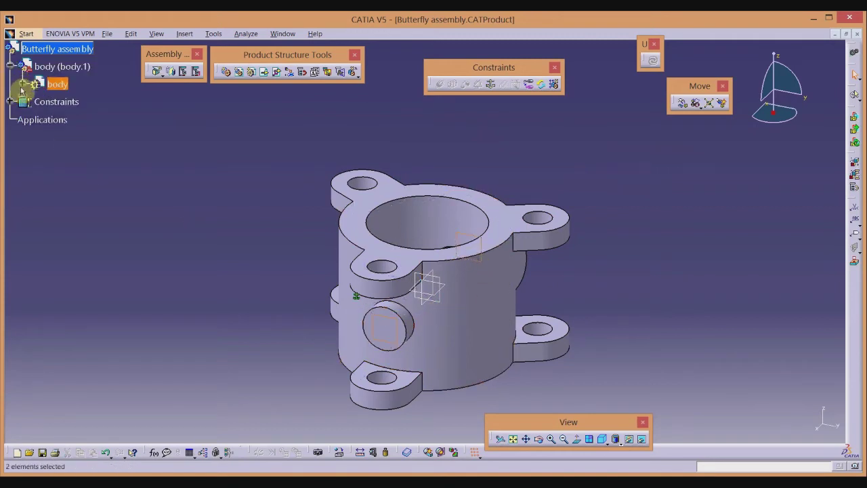
left_click(22, 85)
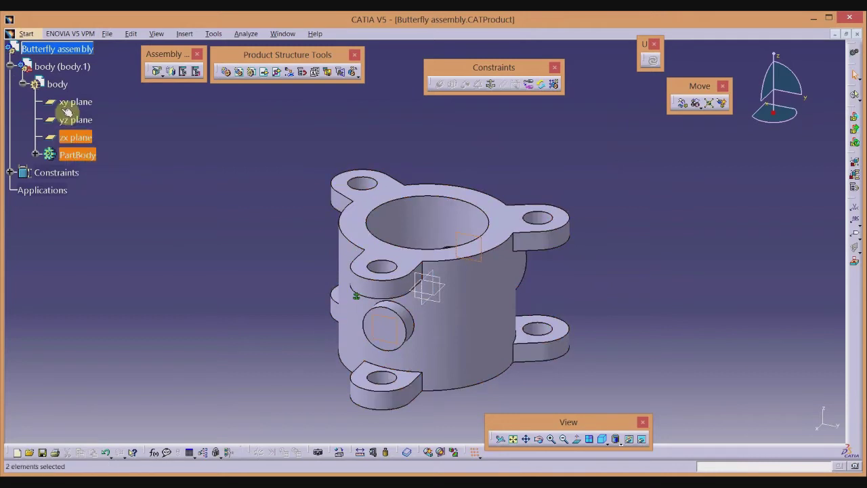
left_click(10, 172)
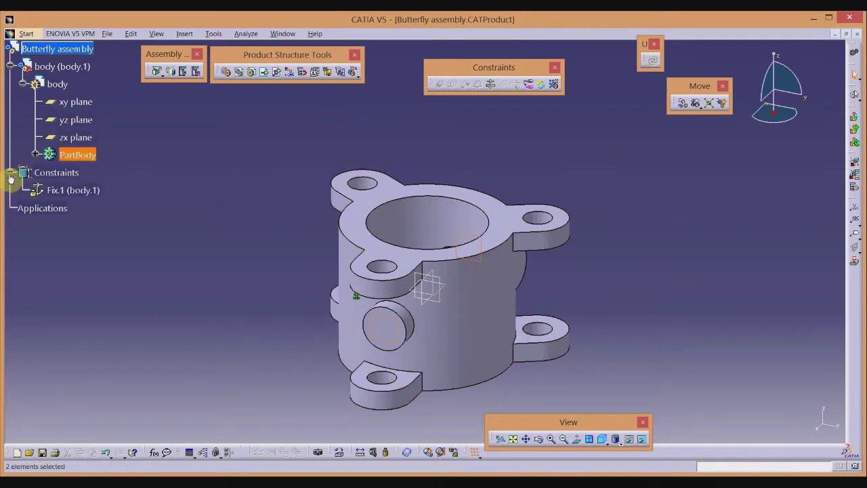
right_click(395, 322)
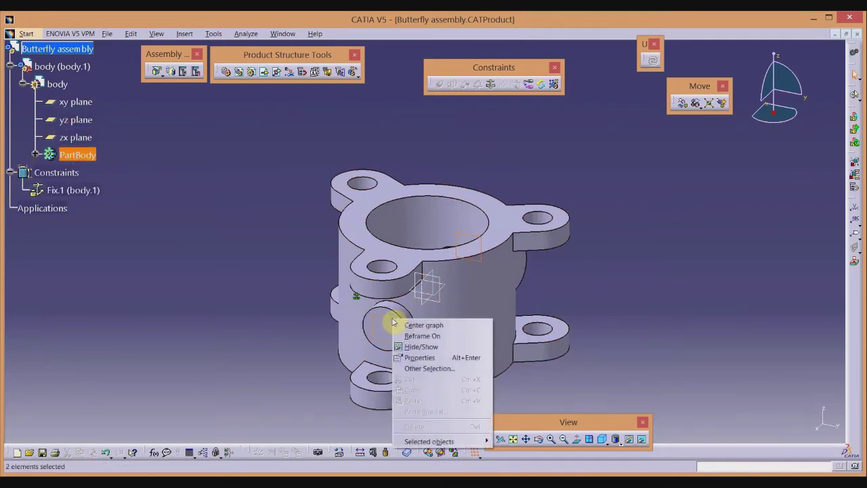
left_click(417, 346)
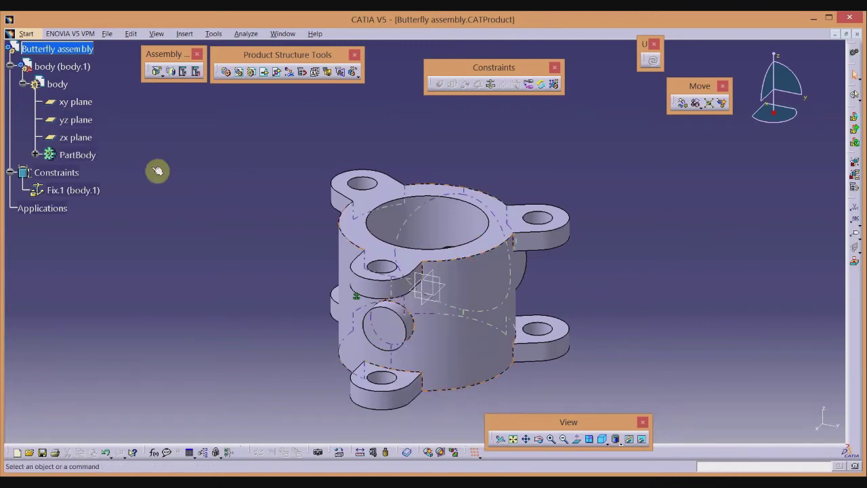
left_click(11, 172)
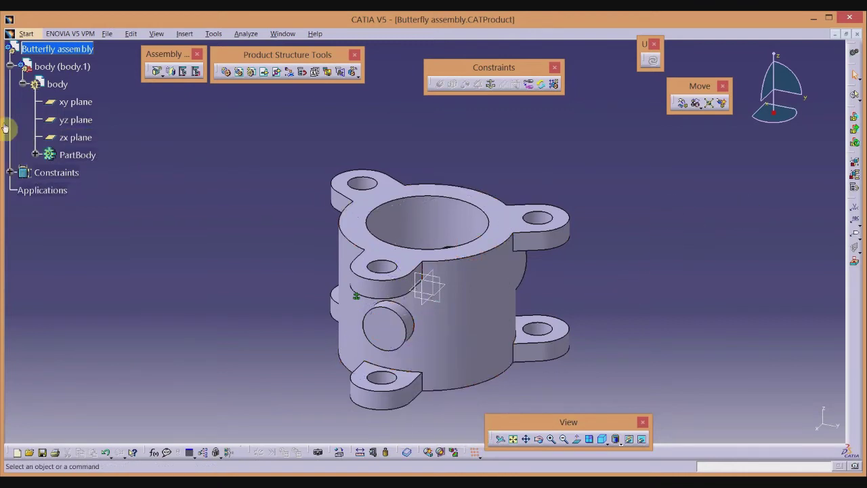
left_click(11, 66)
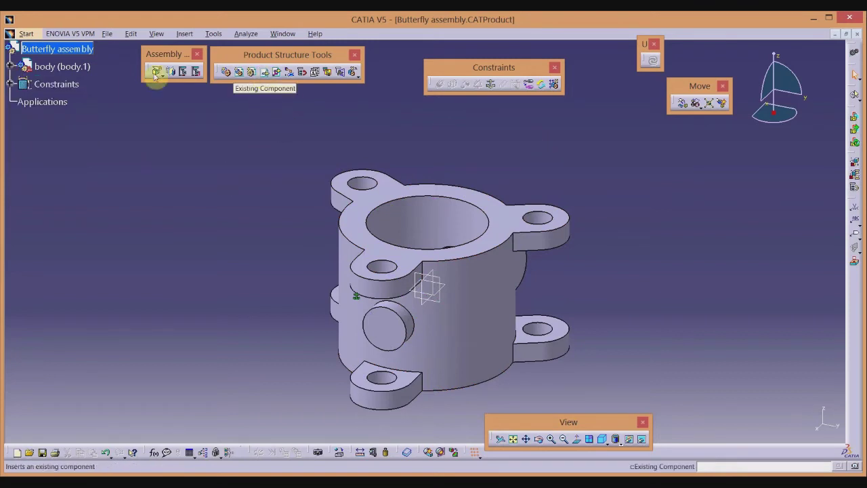
Insert the existing component "shaft" into the Butterfly assembly
left_click(56, 52)
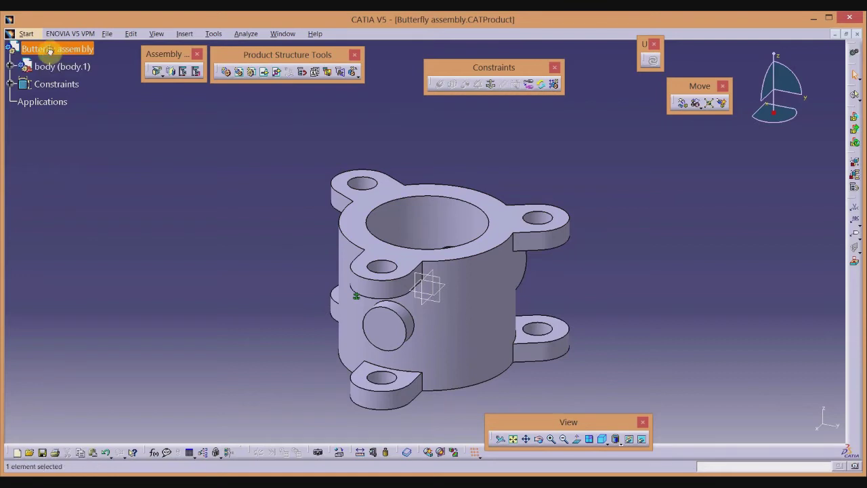
left_click(263, 73)
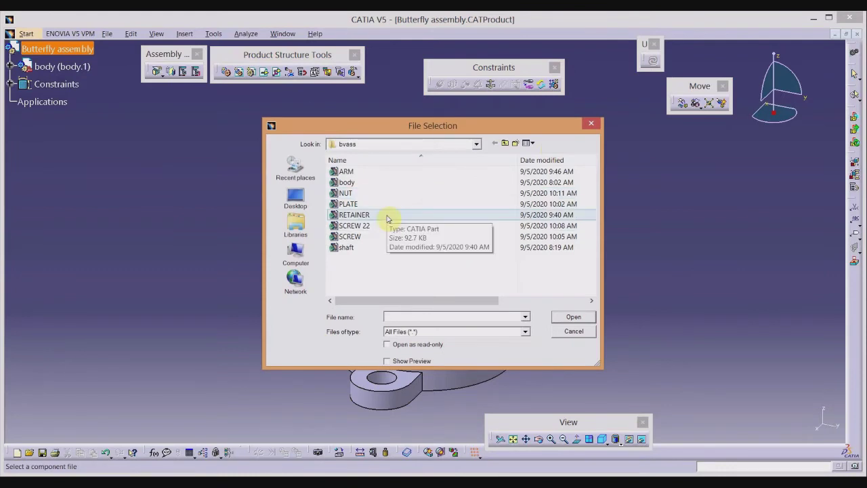
left_click(368, 246)
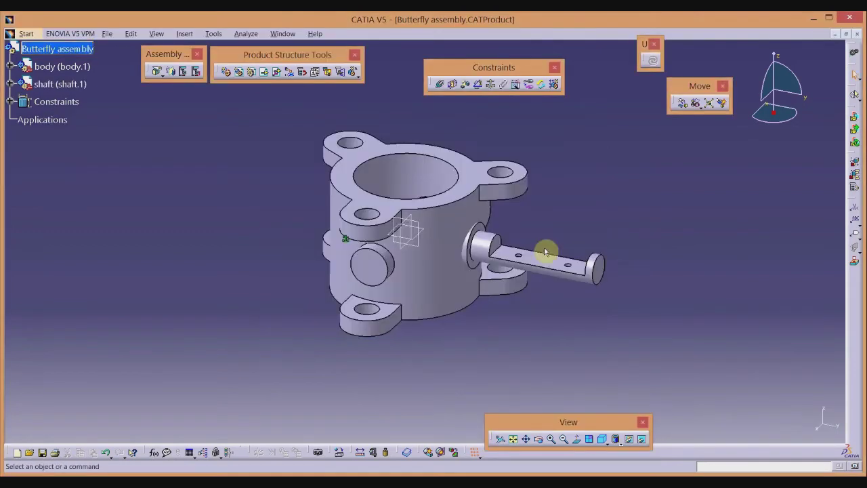
Move the shaft out of the body with the Manipulation tool so that it sits clear beside the flange
left_click(681, 105)
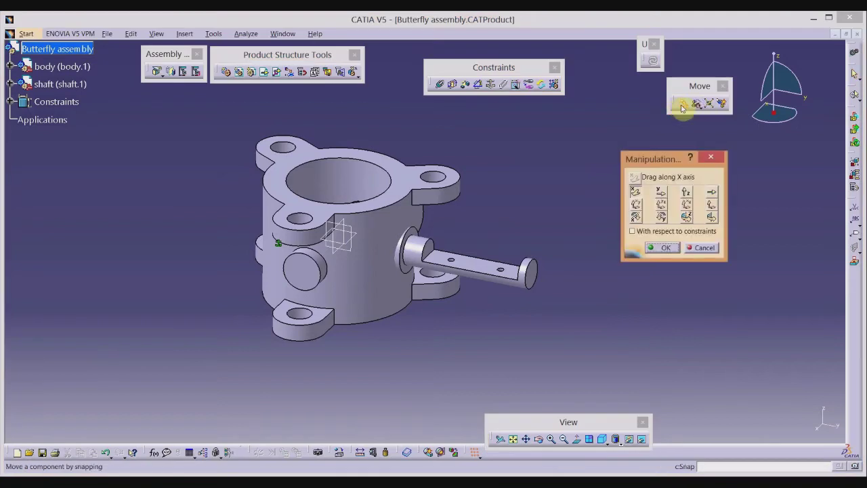
left_click_drag(460, 258, 563, 180)
middle_click_drag(563, 248, 459, 291)
left_click(671, 247)
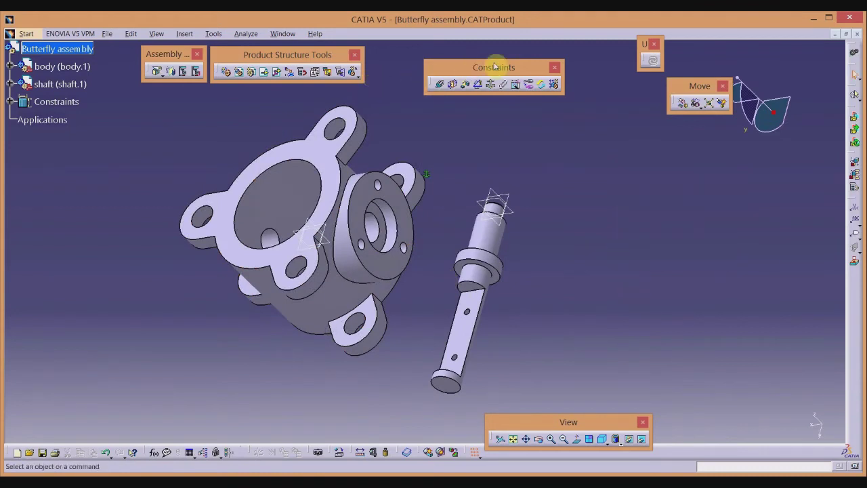
Add a coincidence constraint between the shaft's axis and the axis of the body's side bore, and update the assembly
left_click(437, 86)
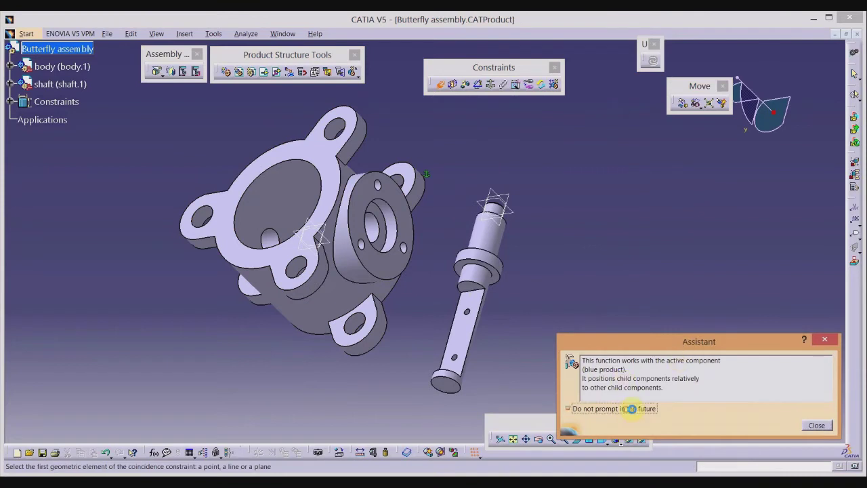
left_click(816, 424)
left_click(489, 223)
left_click(492, 226)
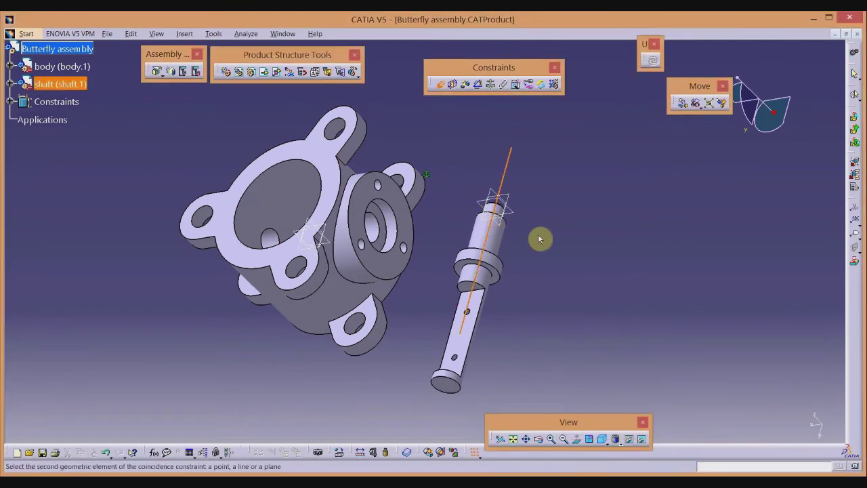
left_click(377, 226)
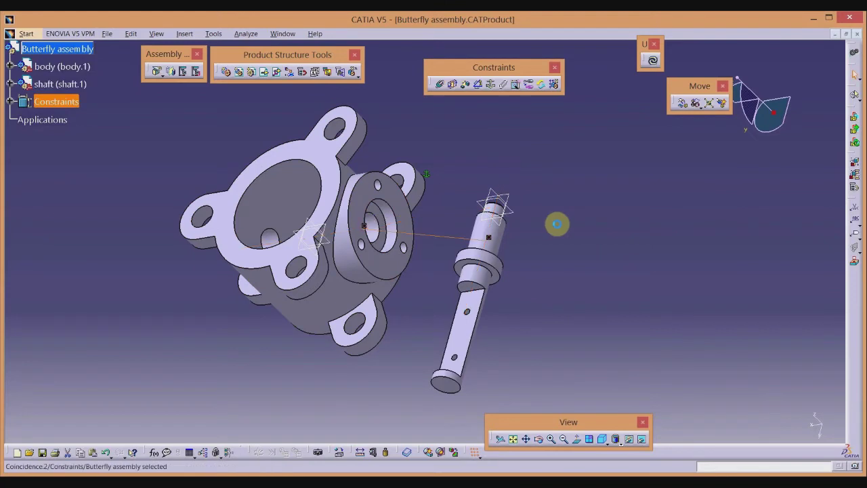
left_click(654, 61)
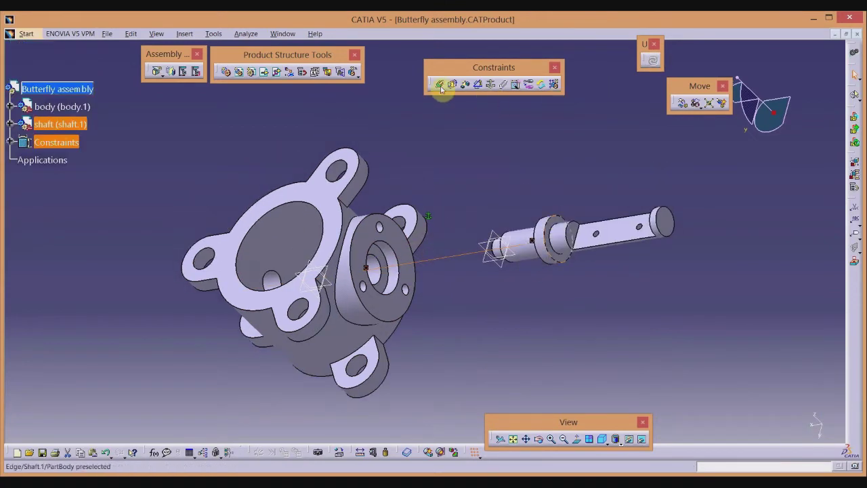
left_click(453, 84)
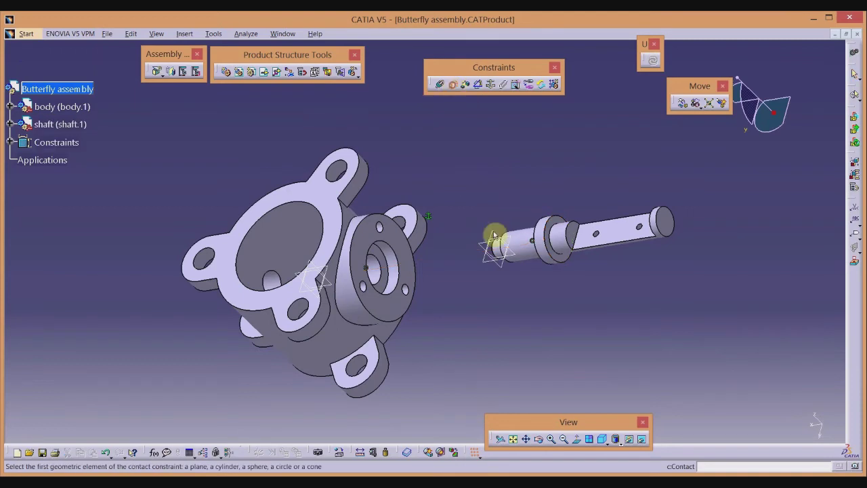
left_click(549, 235)
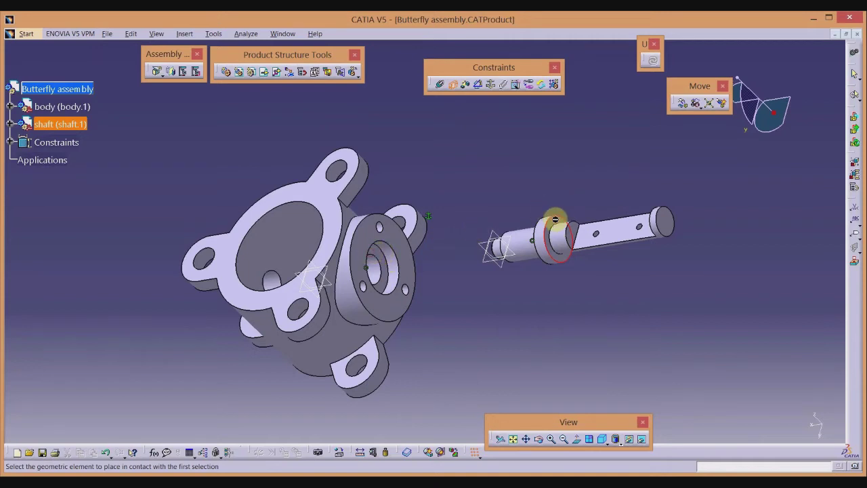
left_click(555, 223)
left_click(816, 425)
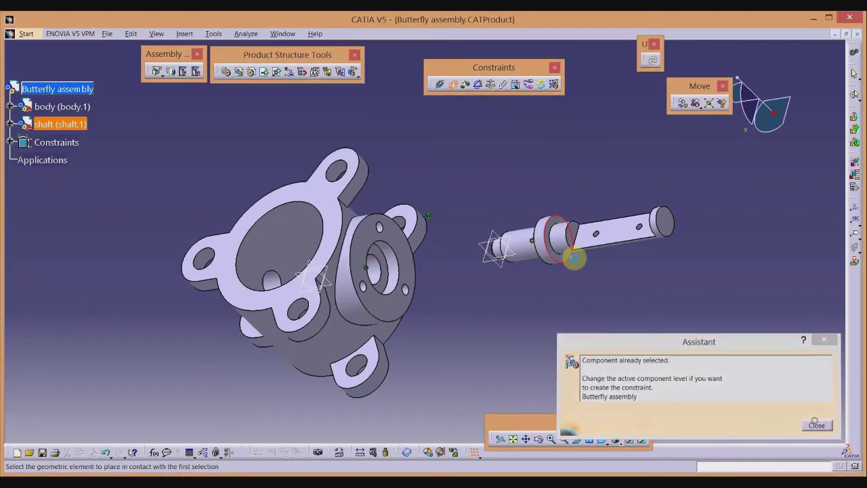
key("Escape")
Try a contact constraint from the counterbore face of the body to the shaft collar, then undo back and update the assembly
left_click(452, 85)
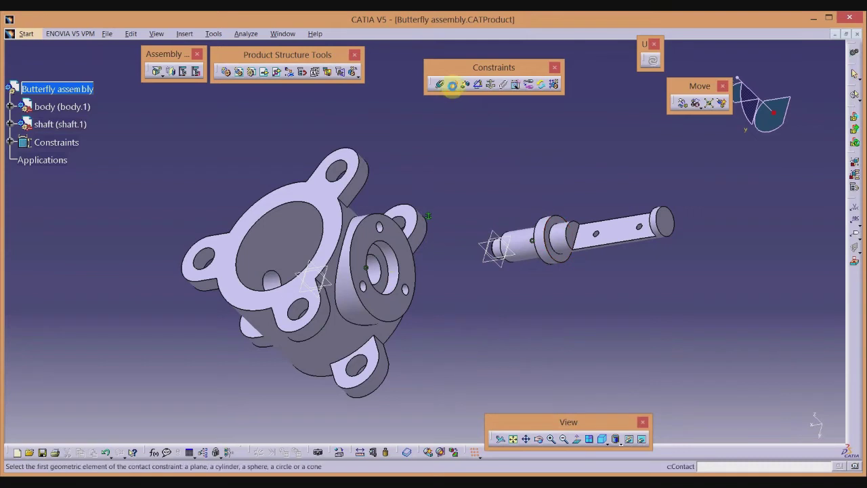
left_click(388, 259)
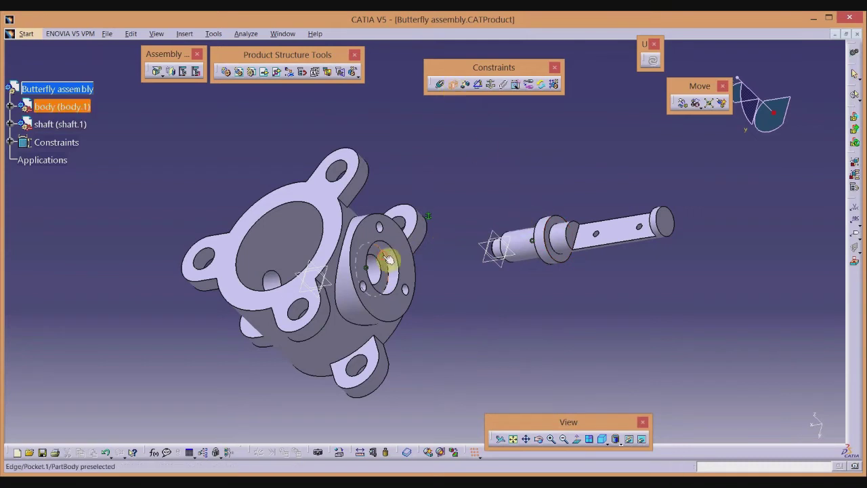
middle_click_drag(625, 237, 680, 246)
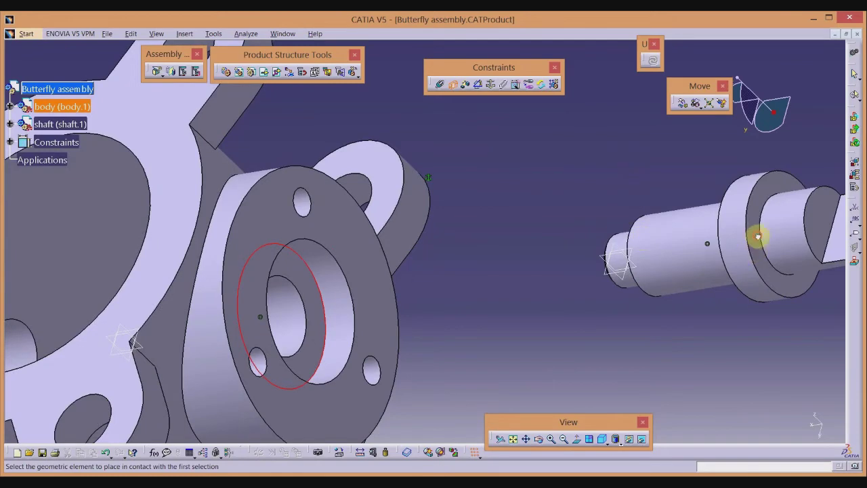
middle_click_drag(488, 175, 494, 305)
left_click(490, 305)
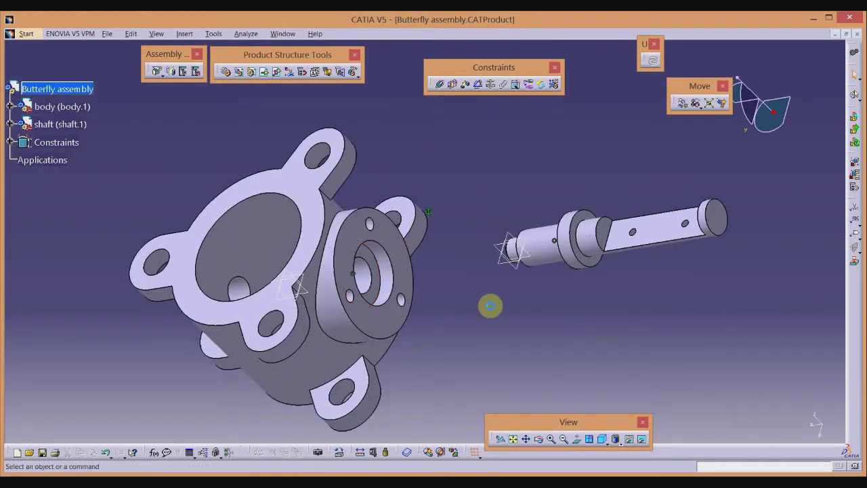
key("ctrl+u")
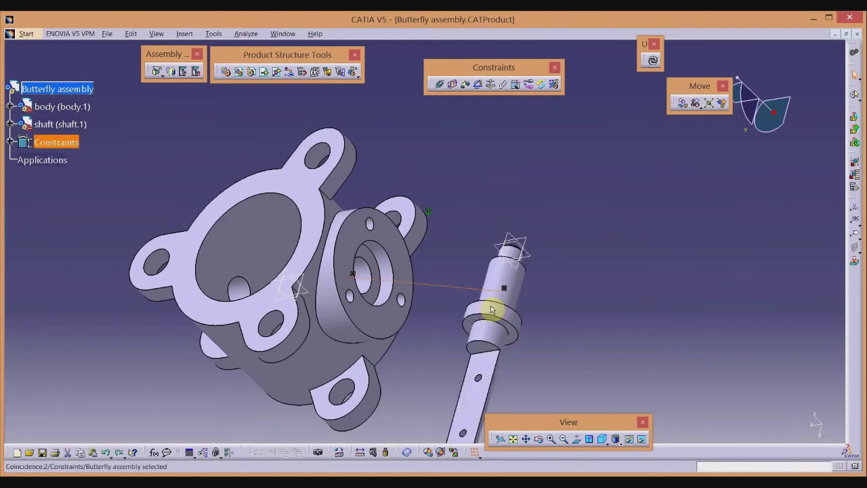
left_click(651, 60)
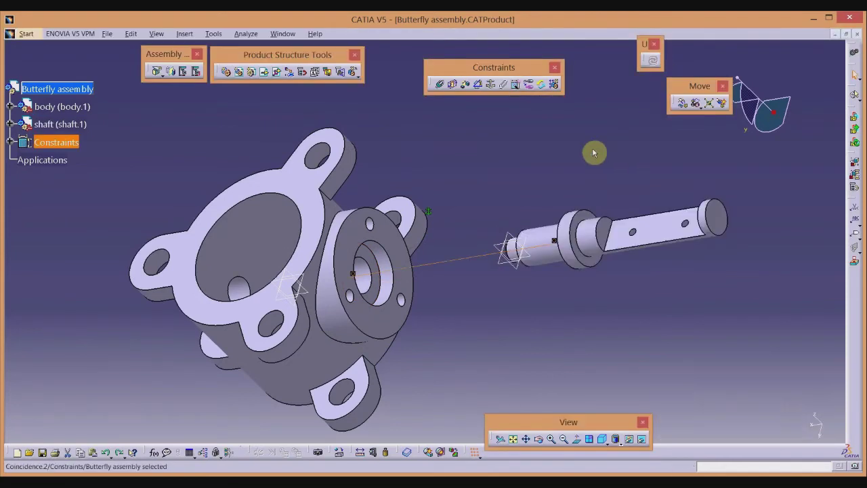
Add a contact constraint between the shaft collar's annular face and the body's counterbore shoulder, and update the assembly
left_click(453, 84)
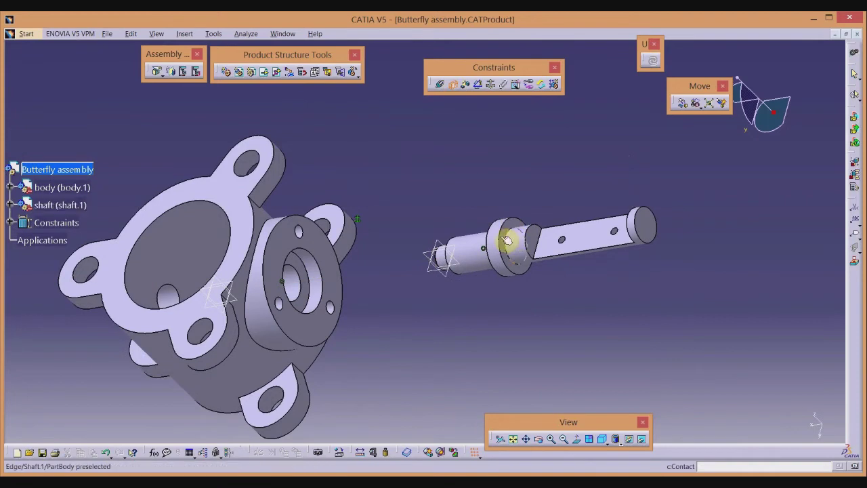
left_click(506, 241)
left_click(305, 269)
left_click(650, 63)
Analyze the shaft's component degrees of freedom and highlight its remaining rotation in the model
middle_click_drag(601, 213, 573, 332)
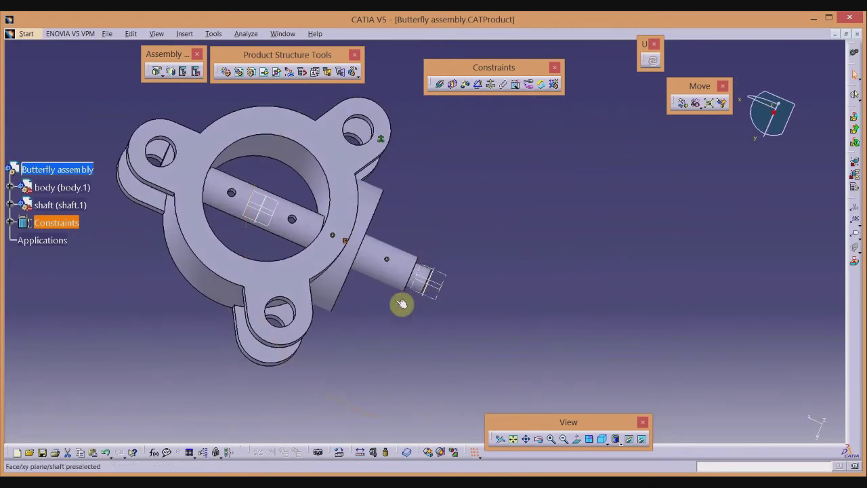
scroll(43, 232, "down", 2)
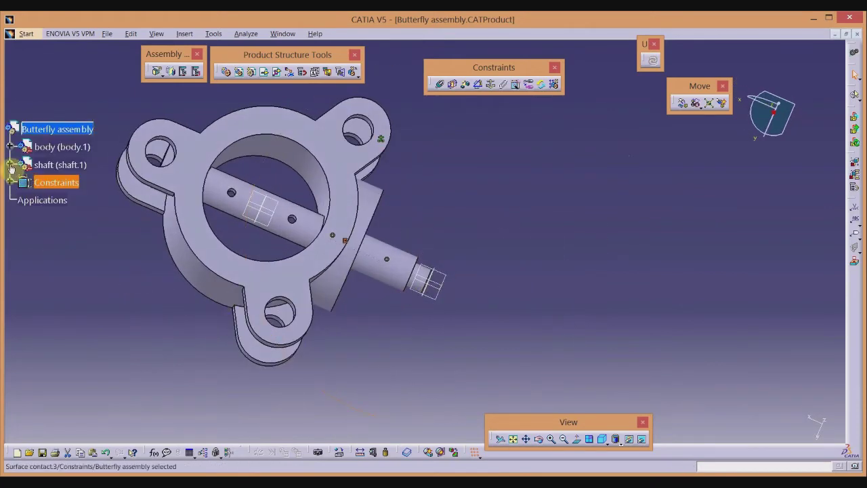
right_click(38, 165)
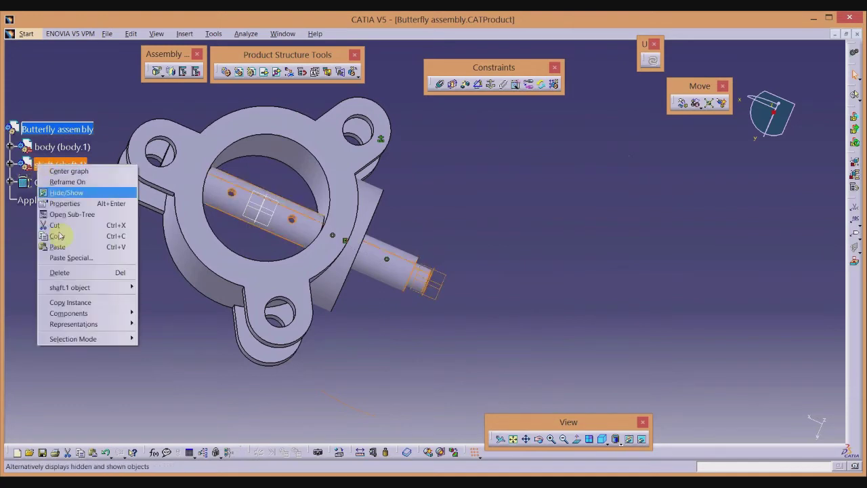
mouse_move(83, 290)
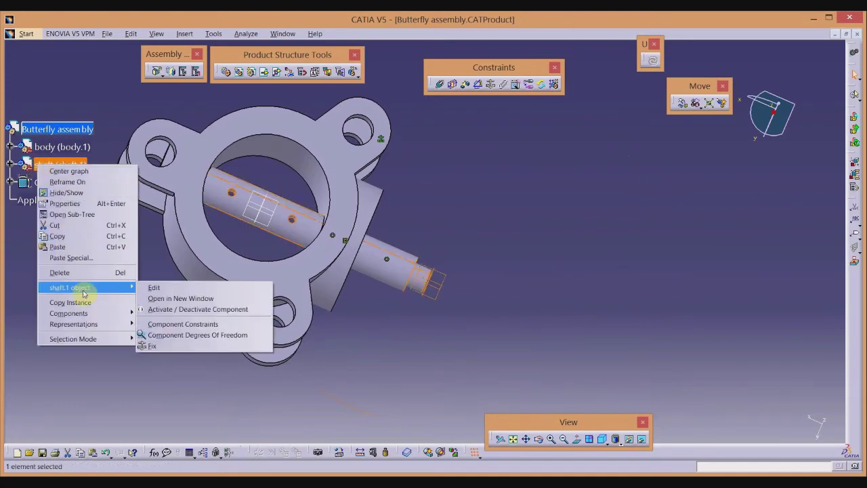
left_click(168, 336)
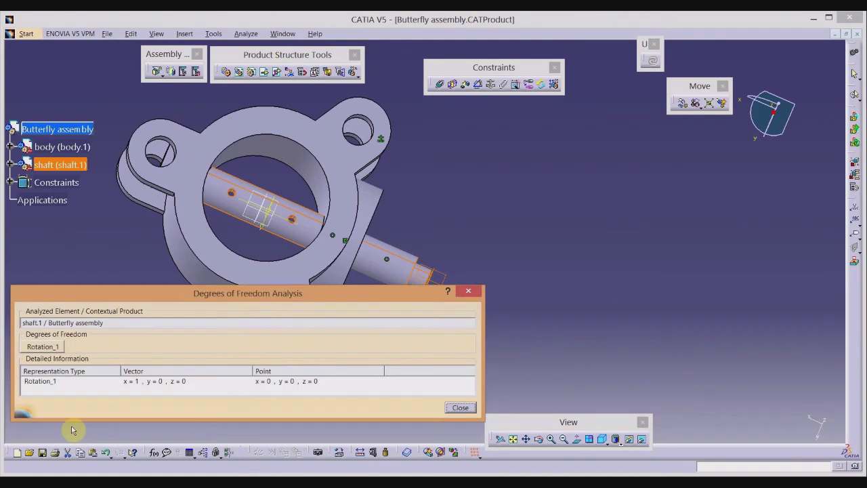
left_click(51, 382)
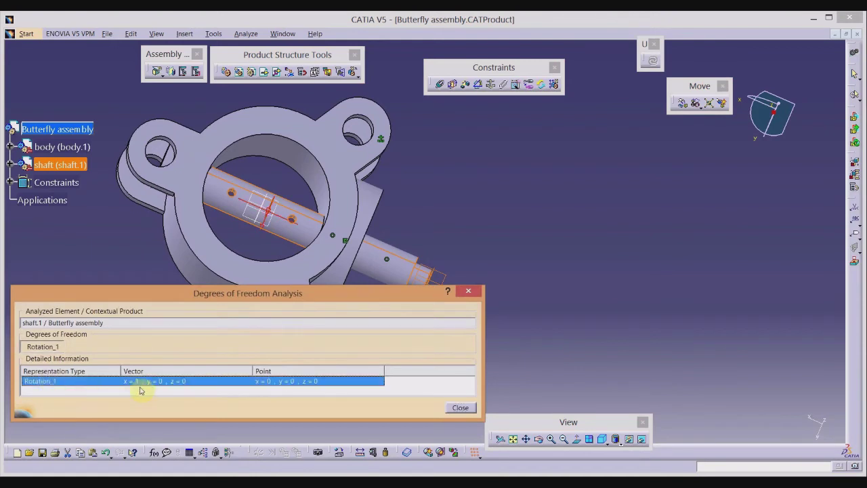
left_click(470, 412)
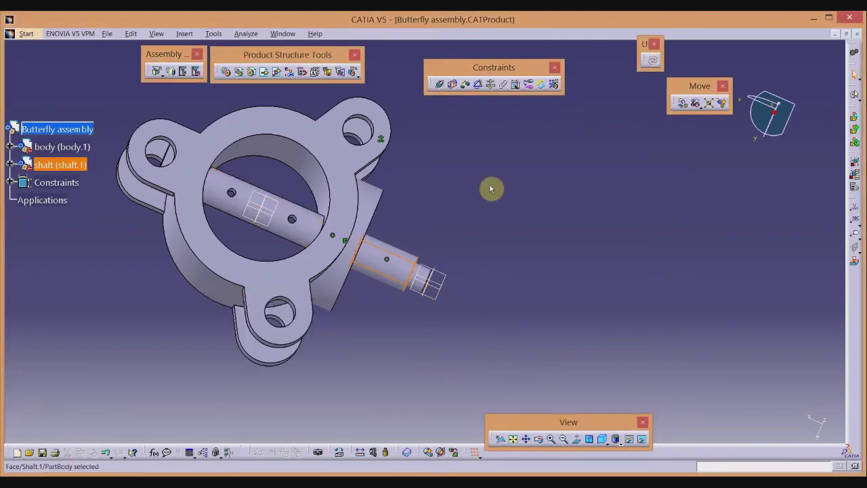
Try to move the shaft along the X axis with the Manipulation tool, with respect to constraints
left_click(682, 103)
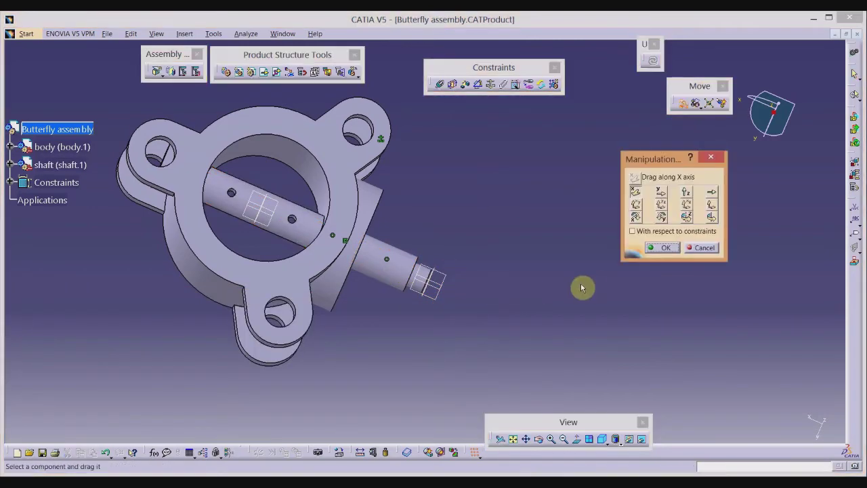
left_click(631, 231)
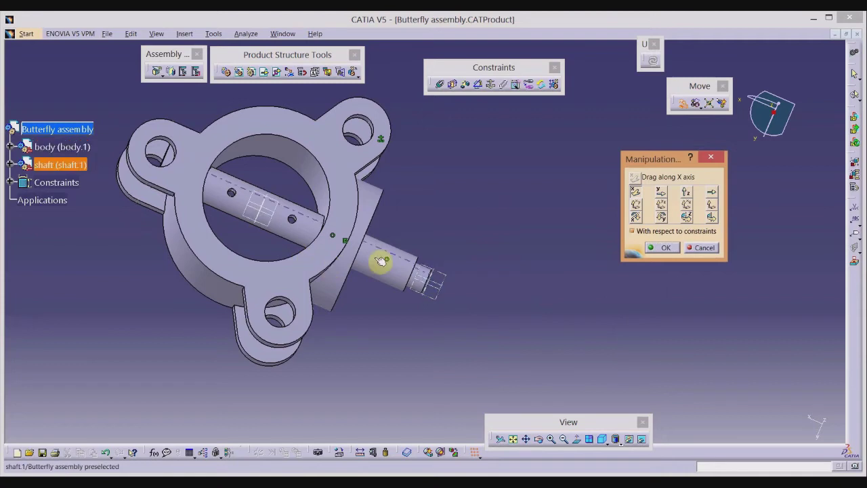
left_click_drag(383, 259, 414, 223)
left_click_drag(403, 263, 426, 238)
Rotate the shaft around the X axis within its constraints until its flat face points out of the body's main opening
left_click(635, 217)
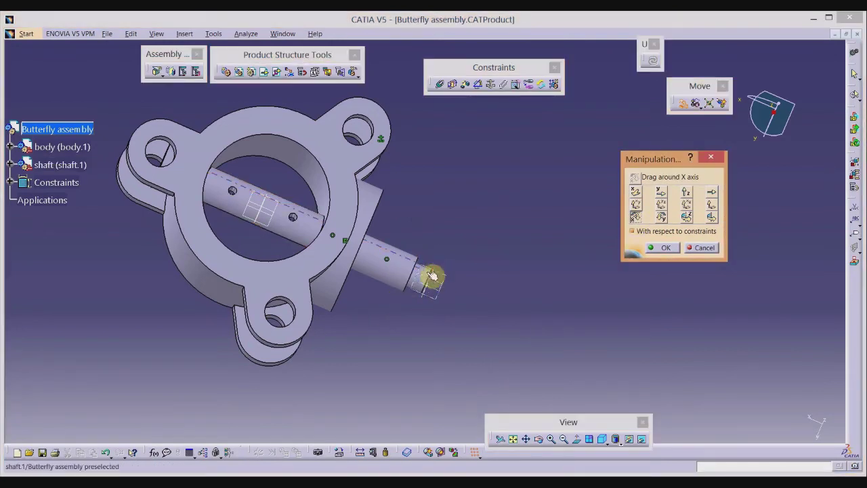
left_click_drag(407, 253, 423, 237)
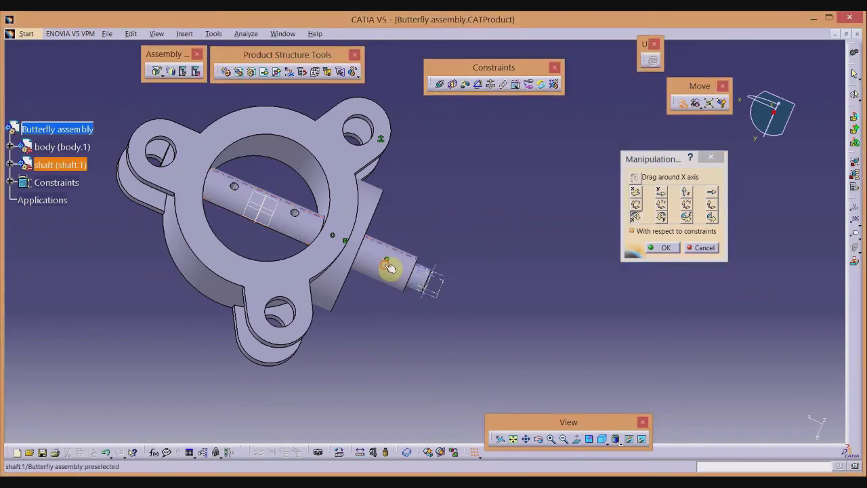
left_click_drag(391, 265, 404, 246)
left_click_drag(416, 286, 448, 251)
mouse_move(492, 246)
middle_mouse_down()
mouse_move(495, 258)
mouse_move(459, 265)
mouse_move(452, 214)
mouse_move(458, 252)
mouse_move(494, 252)
mouse_move(436, 265)
mouse_move(519, 269)
mouse_move(477, 262)
mouse_move(487, 260)
middle_mouse_up()
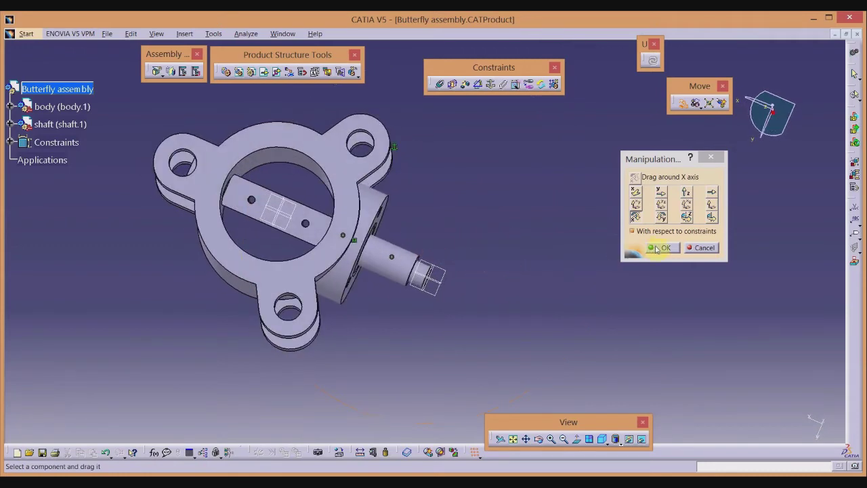
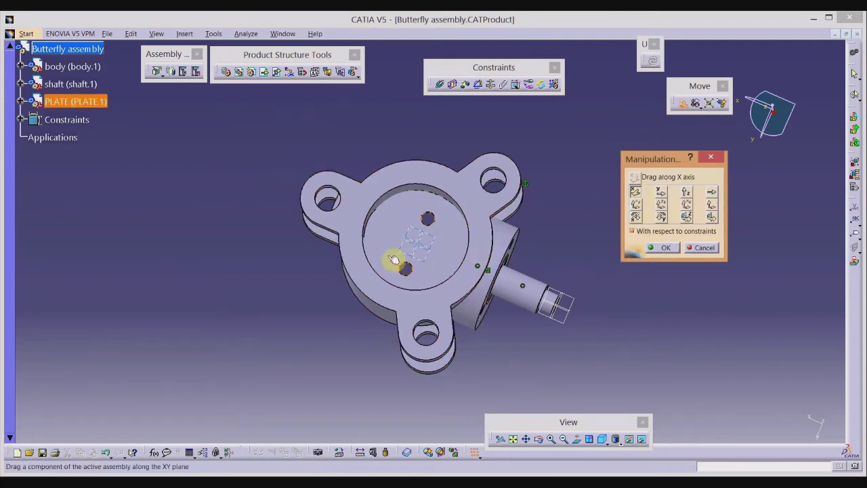
Move the plate out of the body with the Manipulation tool so that it sits clear beside the upper lug
left_click_drag(392, 257, 192, 189)
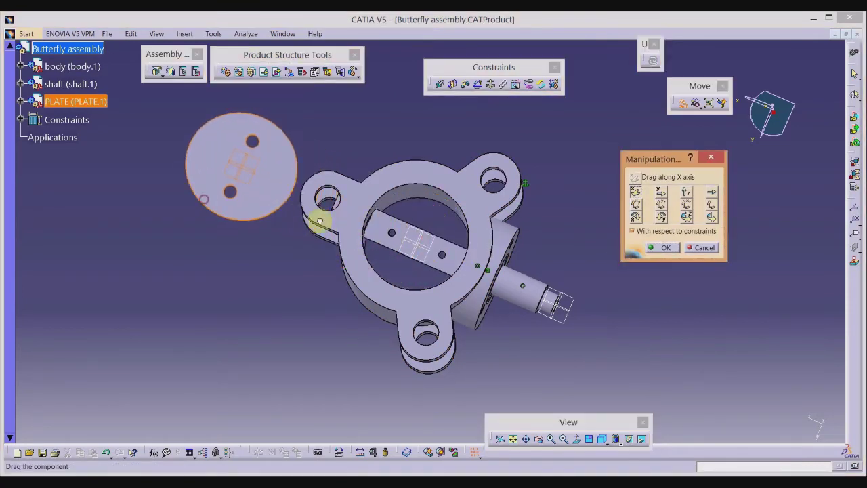
left_click(660, 247)
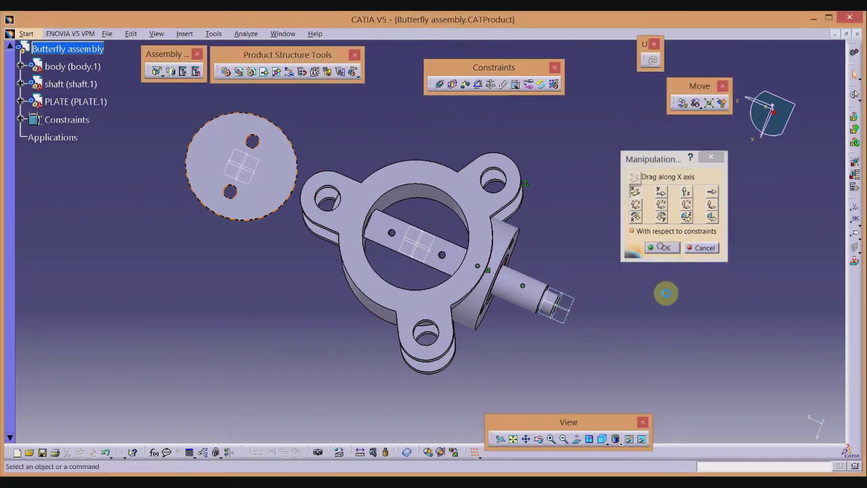
Add a coincidence constraint between the axis of the plate's upper hole and the inner hole on the shaft's flat
left_click(441, 85)
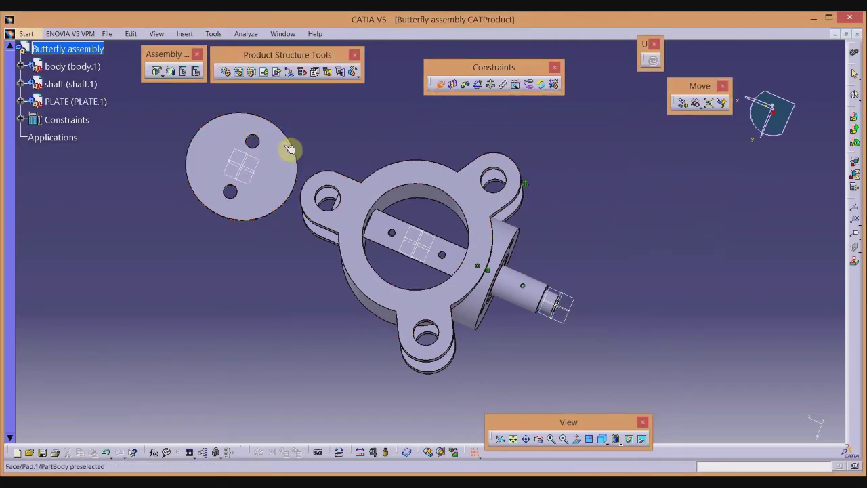
middle_click_drag(293, 133, 219, 161, "ctrl")
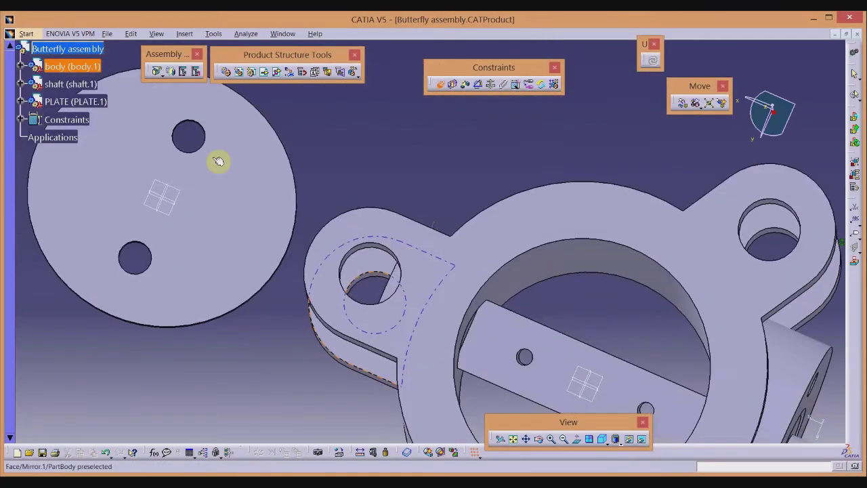
mouse_move(193, 129)
middle_mouse_down("ctrl")
mouse_move(194, 141)
mouse_move(241, 73)
mouse_move(304, 246)
mouse_move(350, 204)
mouse_move(331, 152)
middle_mouse_up("ctrl")
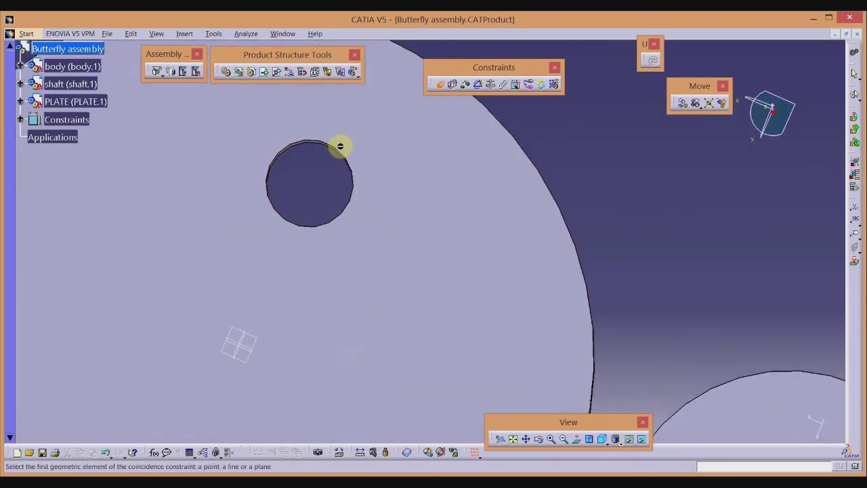
middle_click_drag(571, 208, 600, 181)
middle_click_drag(413, 232, 548, 156)
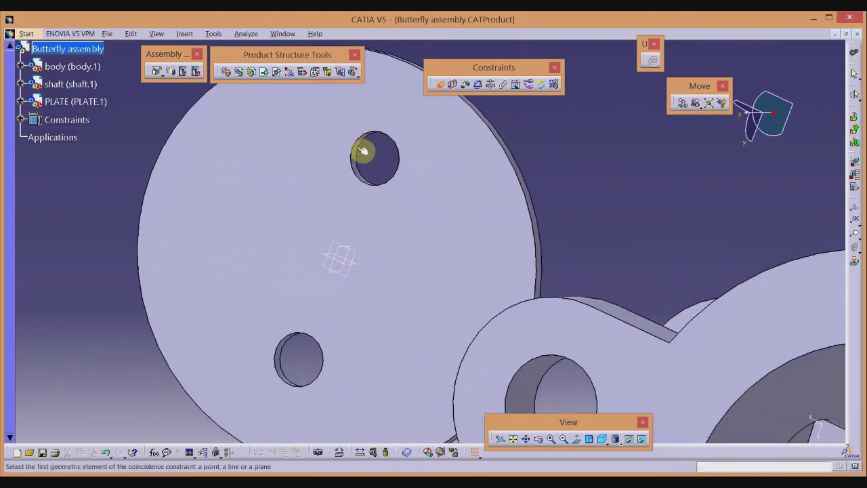
left_click(360, 147)
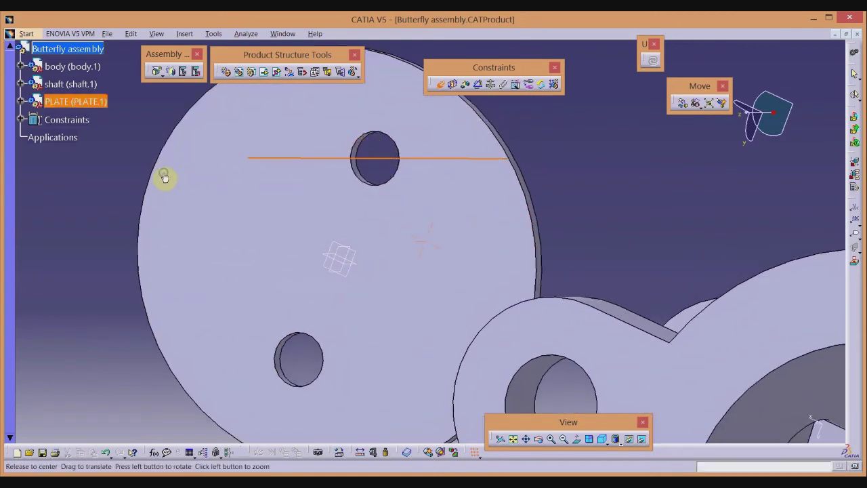
middle_click_drag(170, 214, 171, 250)
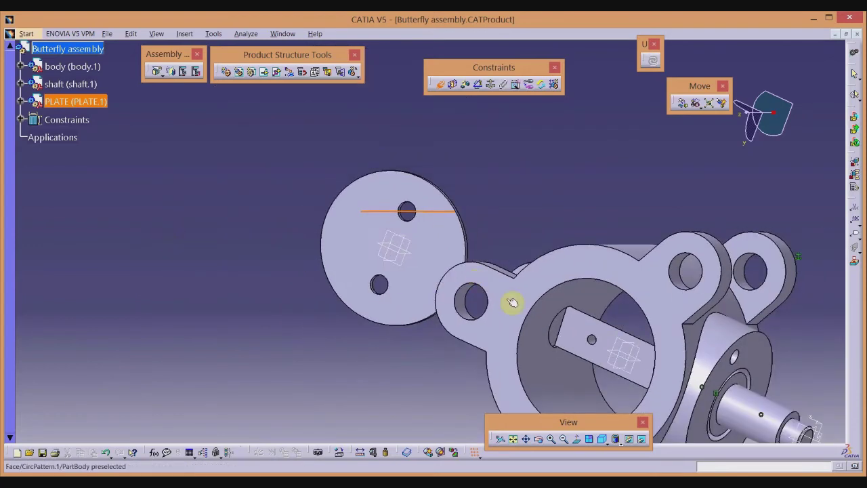
left_click(595, 342)
Add a coincidence constraint between the axis of the plate's lower hole and the remaining hole on the shaft's flat
middle_click_drag(416, 168, 452, 103)
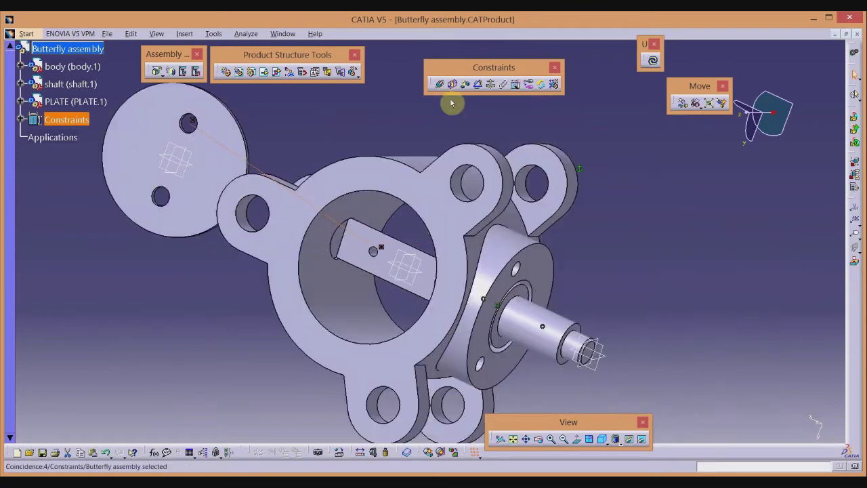
left_click(440, 84)
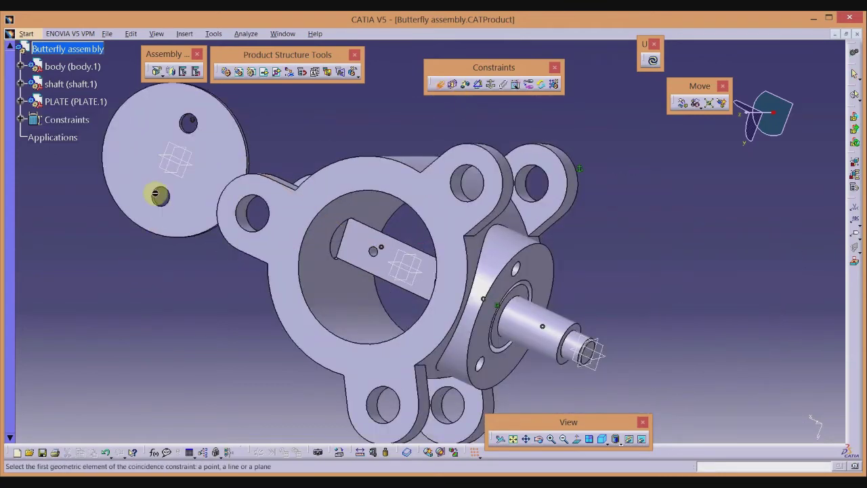
middle_click_drag(156, 196, 549, 287)
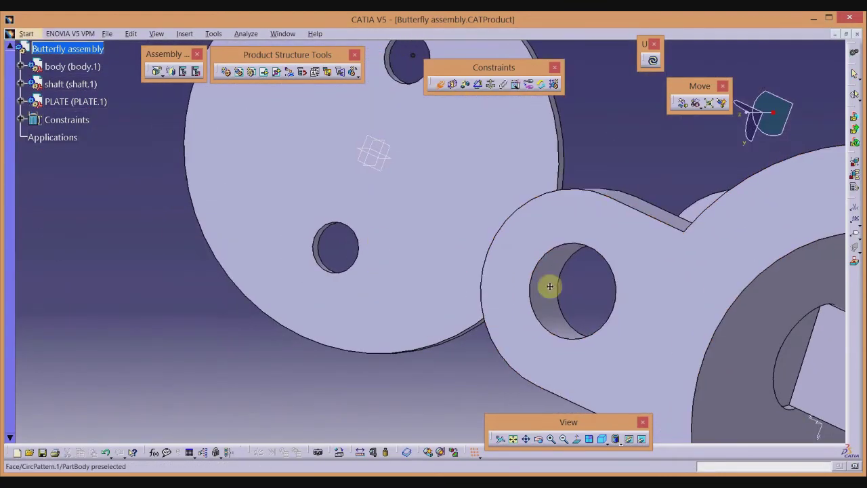
left_click(323, 248)
middle_click_drag(190, 226, 365, 280)
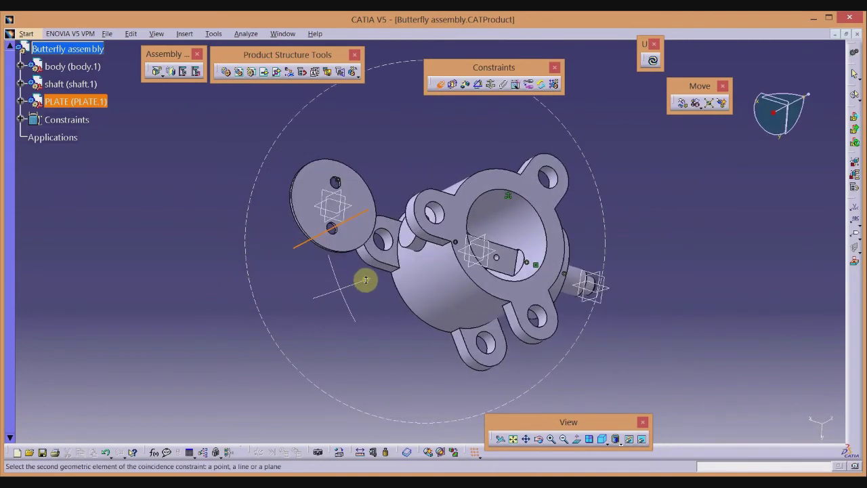
middle_click_drag(631, 249, 645, 221)
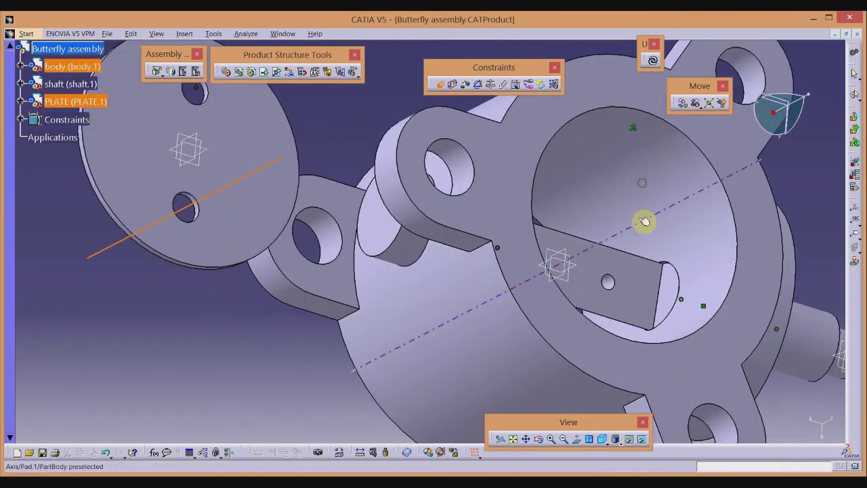
left_click(608, 282)
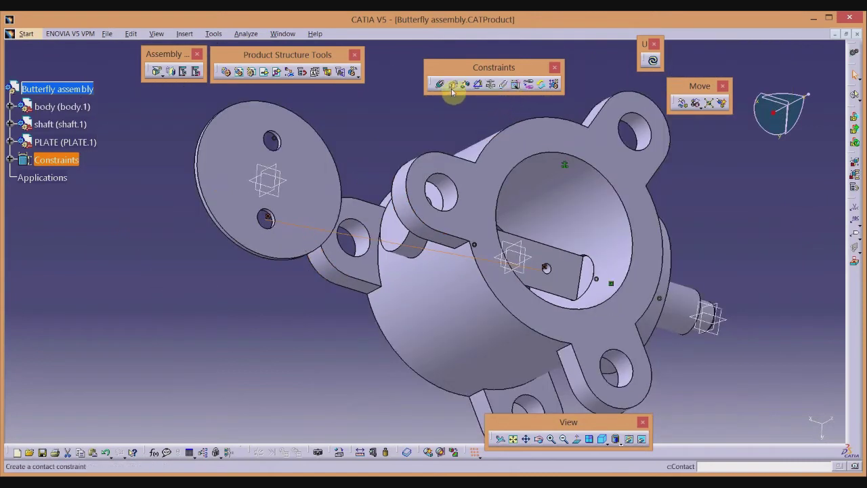
Add a contact constraint between the plate's front face and the shaft's flat face, and update the assembly
left_click(452, 84)
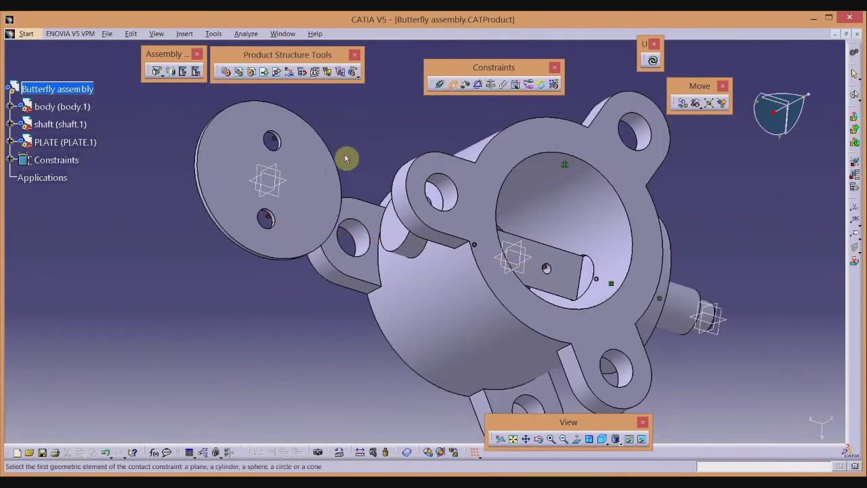
left_click(325, 167)
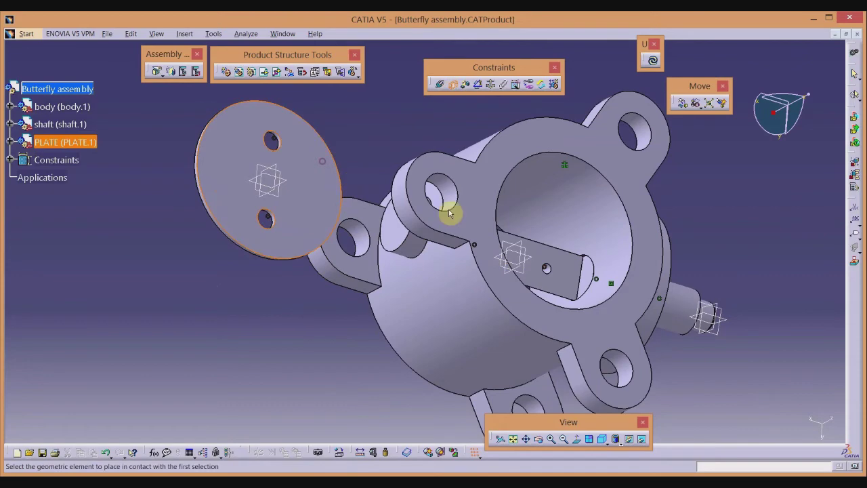
left_click(555, 258)
left_click(654, 62)
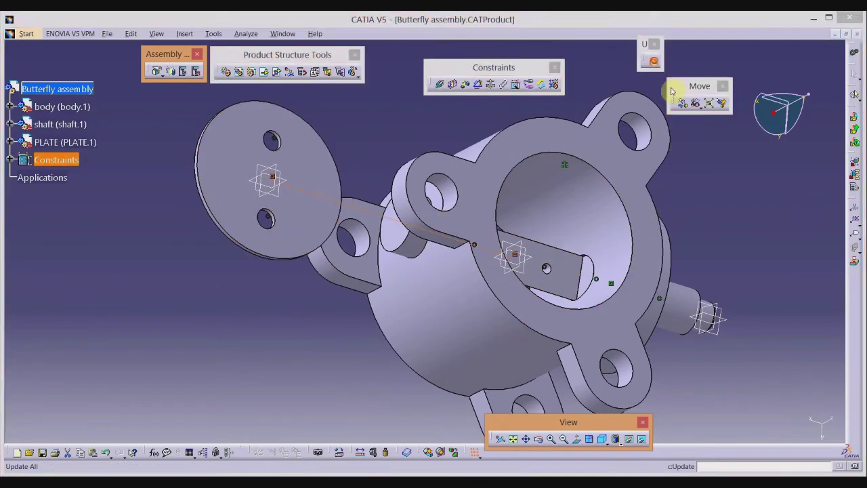
Examine the definition and profile sketch of the pocket that cuts the shaft's flat, leaving both unchanged
middle_click_drag(727, 202, 504, 224)
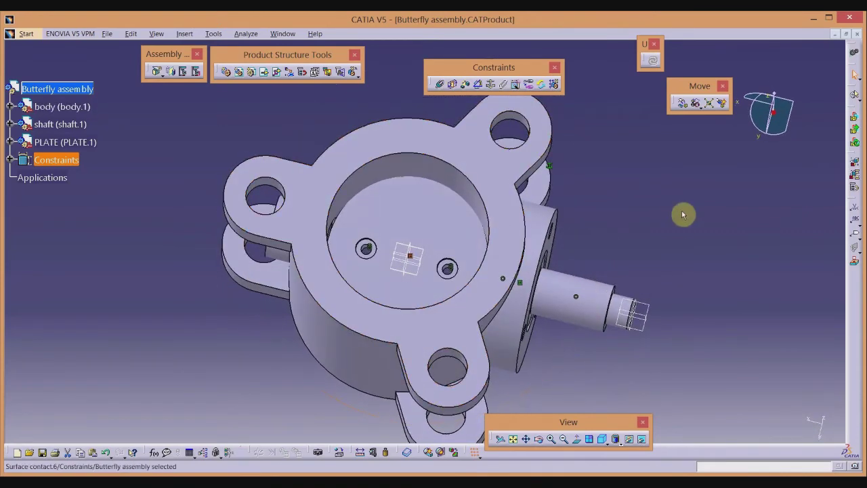
middle_click_drag(683, 193, 638, 202)
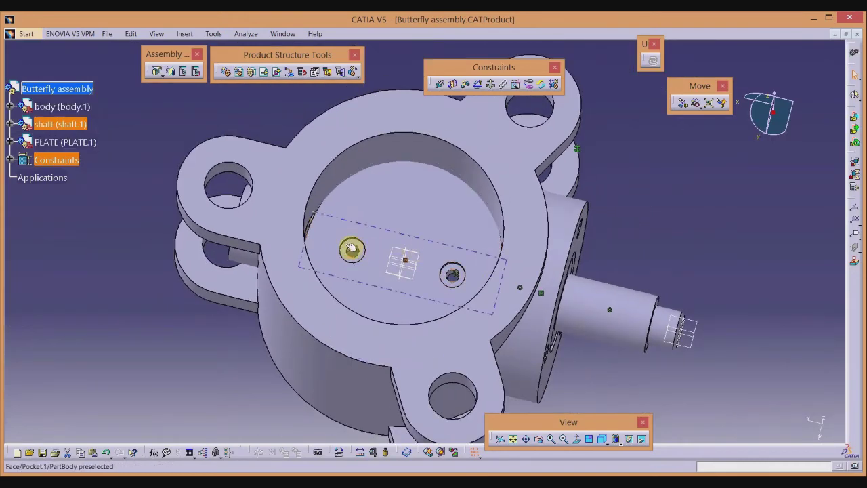
double_click(352, 250)
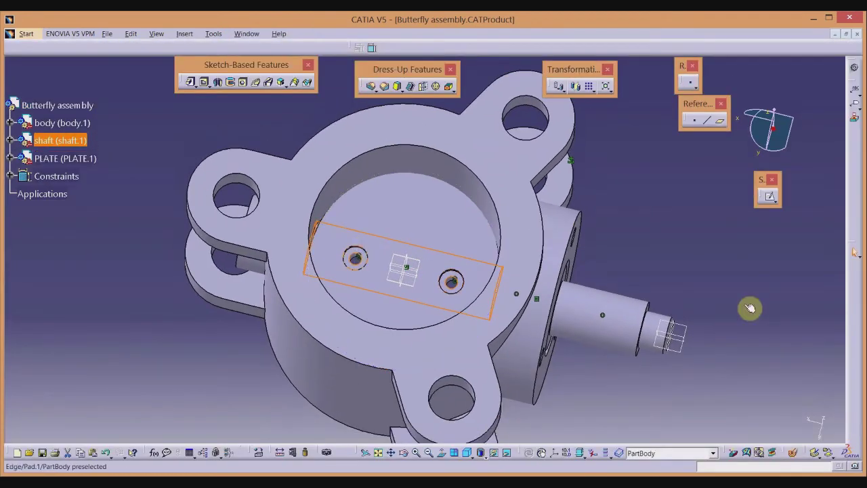
double_click(350, 256)
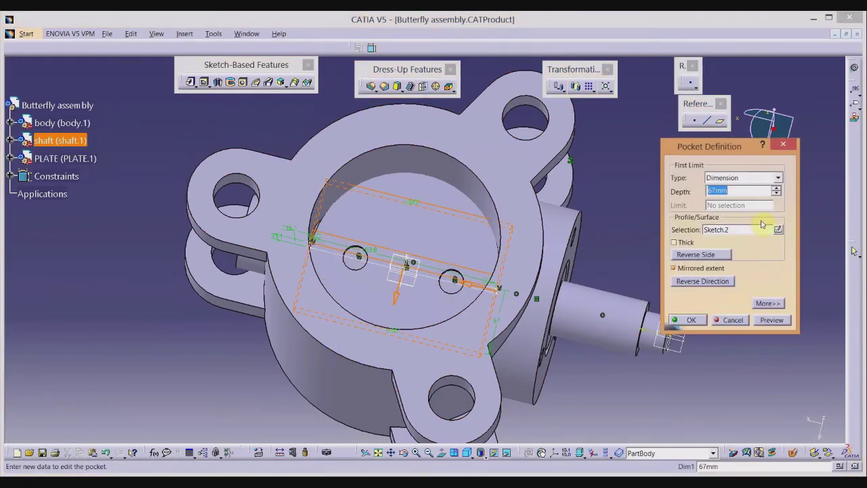
left_click(779, 229)
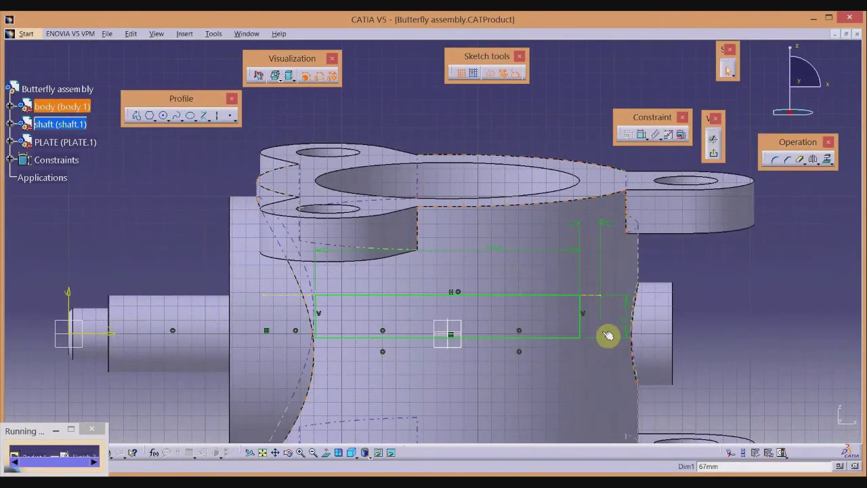
left_click(718, 156)
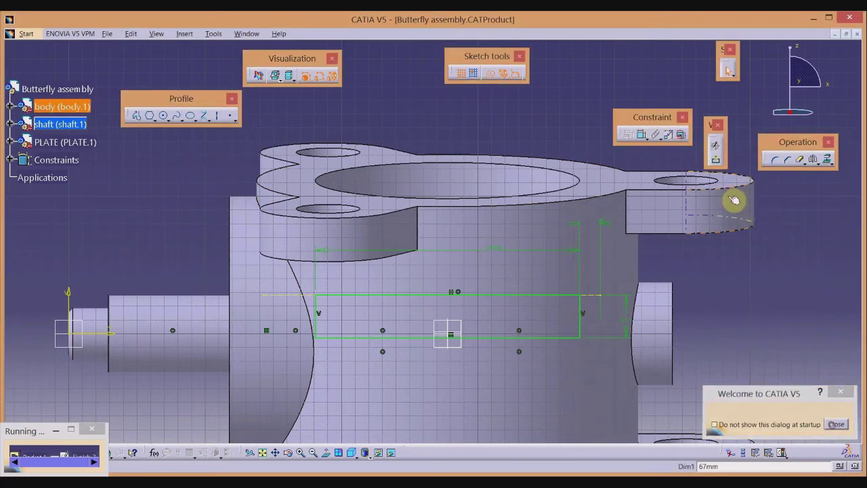
left_click(716, 157)
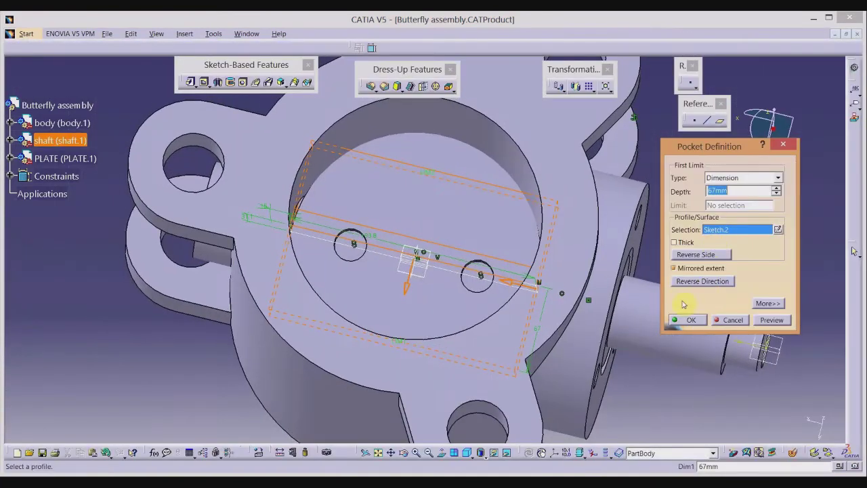
left_click(693, 320)
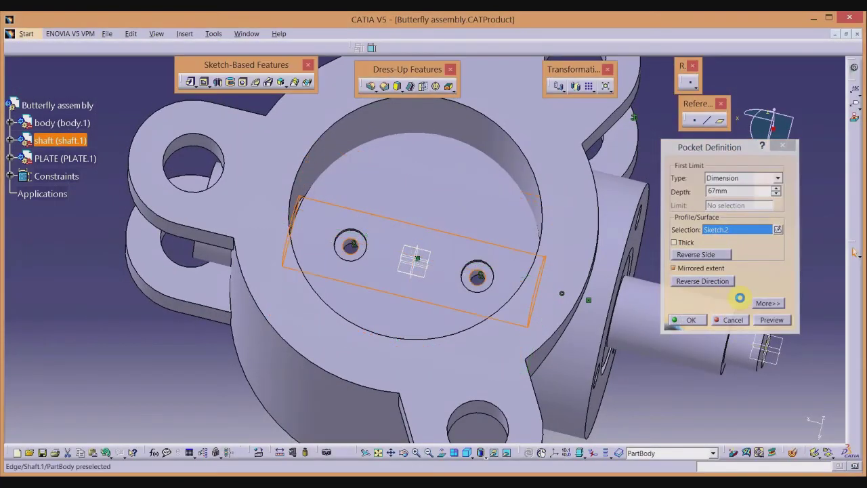
double_click(479, 268)
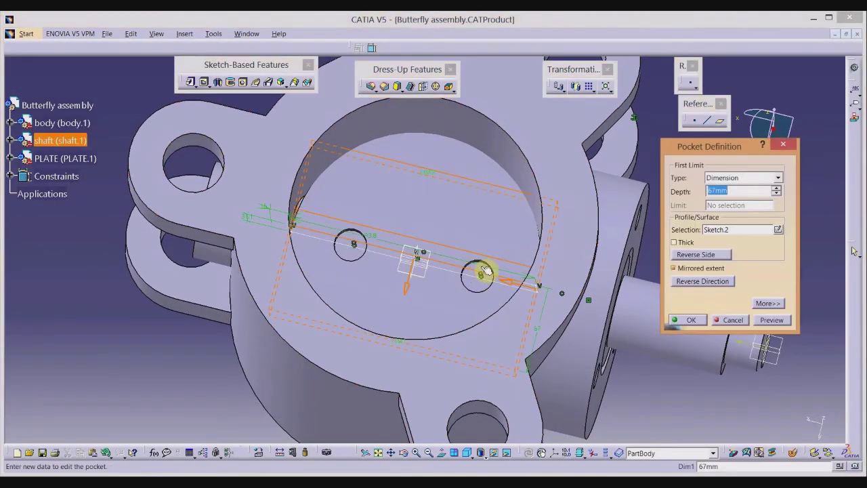
mouse_move(629, 308)
middle_mouse_down()
mouse_move(560, 289)
mouse_move(549, 190)
middle_mouse_up()
mouse_move(488, 393)
middle_mouse_down()
mouse_move(333, 213)
mouse_move(304, 201)
mouse_move(338, 289)
middle_mouse_up()
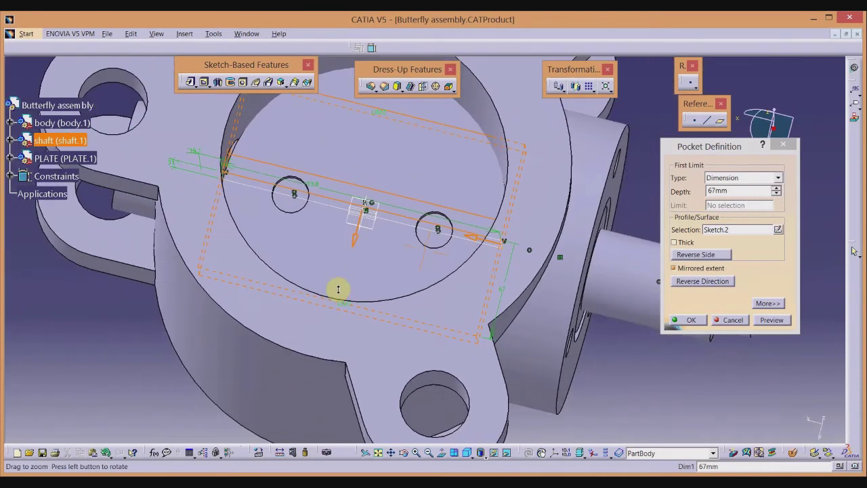
left_click(702, 324)
Examine the definition and dimensions of the pocket that forms the two holes in the shaft's flat
middle_click_drag(644, 348, 84, 147)
double_click(83, 144)
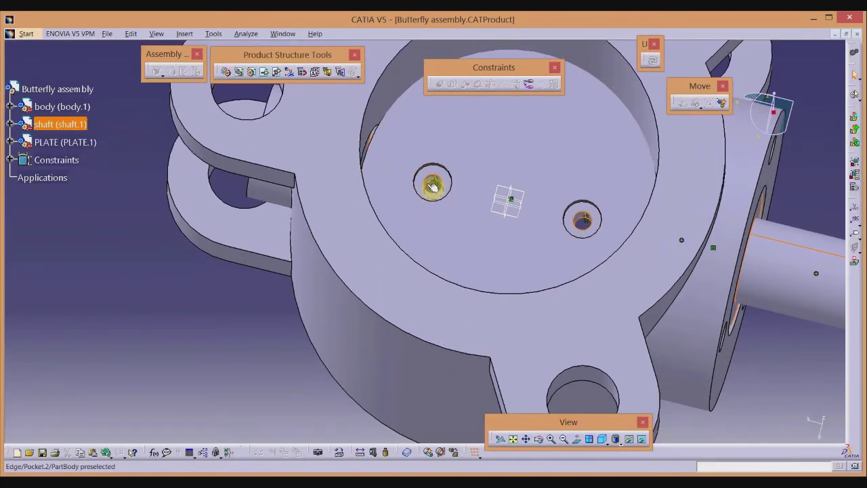
double_click(432, 187)
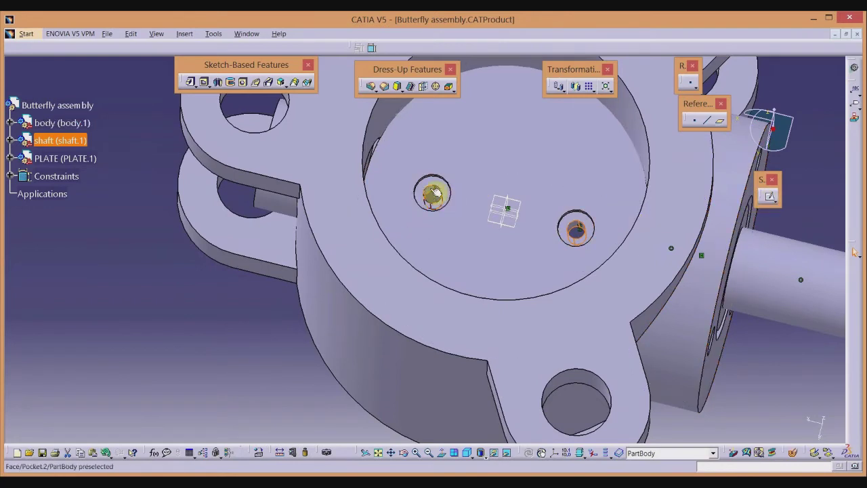
double_click(434, 194)
middle_click_drag(453, 236, 438, 282)
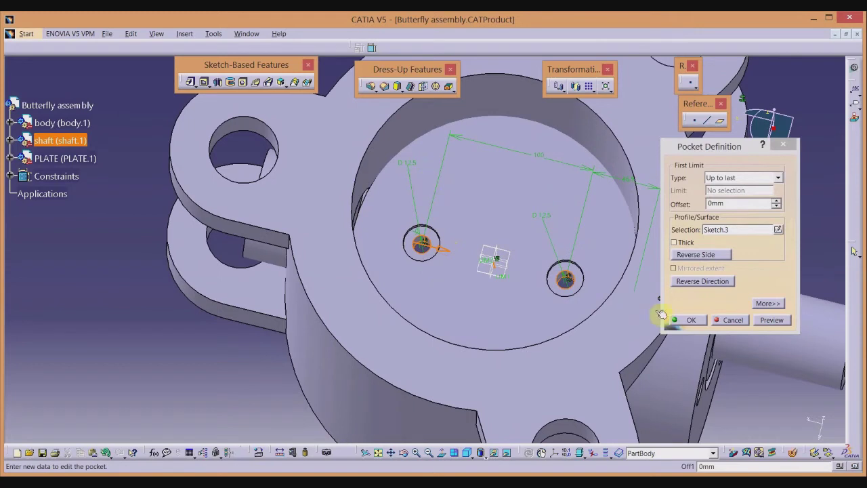
left_click(696, 321)
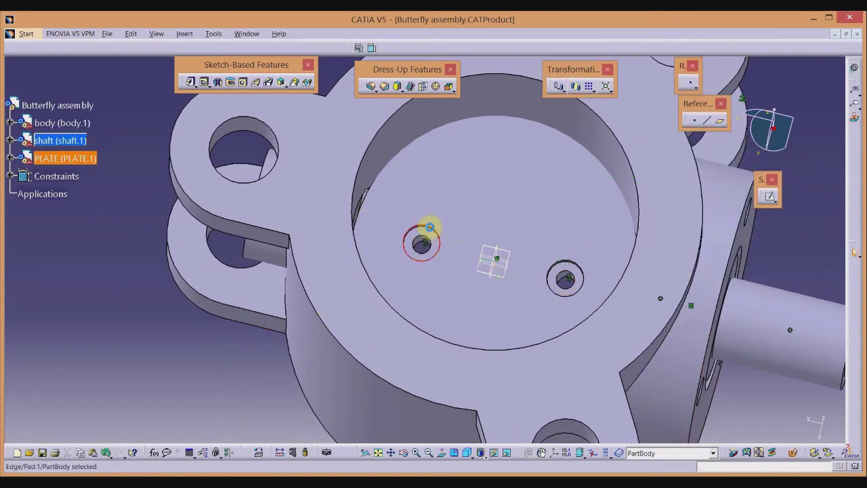
Edit the plate's pad, switching its hole dimension from radius to diameter and setting it to 12.5 mm
left_click(432, 229)
double_click(430, 227)
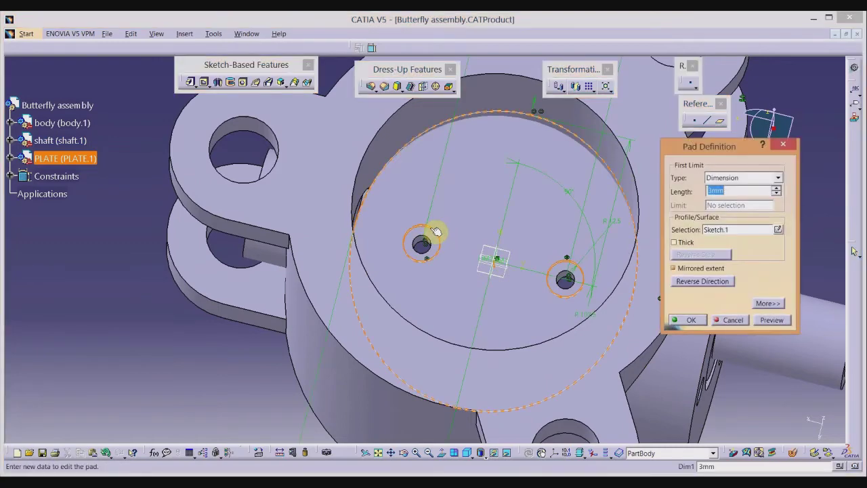
mouse_move(421, 228)
middle_mouse_down()
mouse_move(503, 267)
mouse_move(519, 224)
mouse_move(515, 205)
middle_mouse_up()
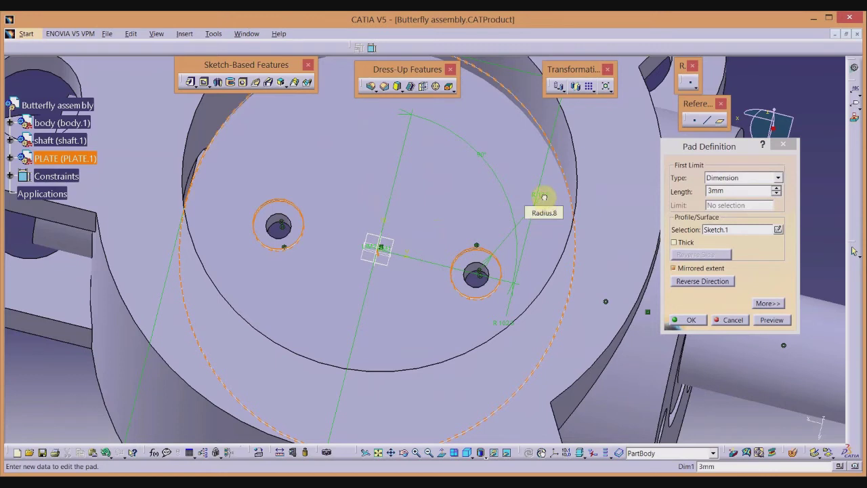
double_click(544, 197)
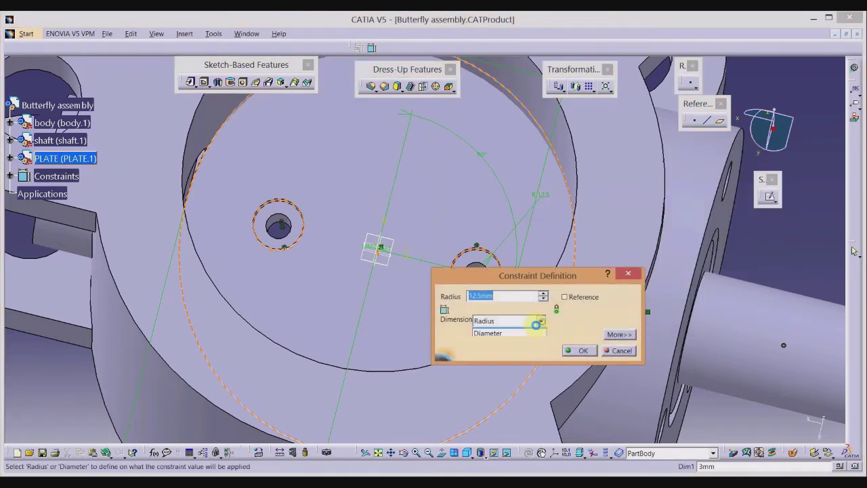
left_click(515, 333)
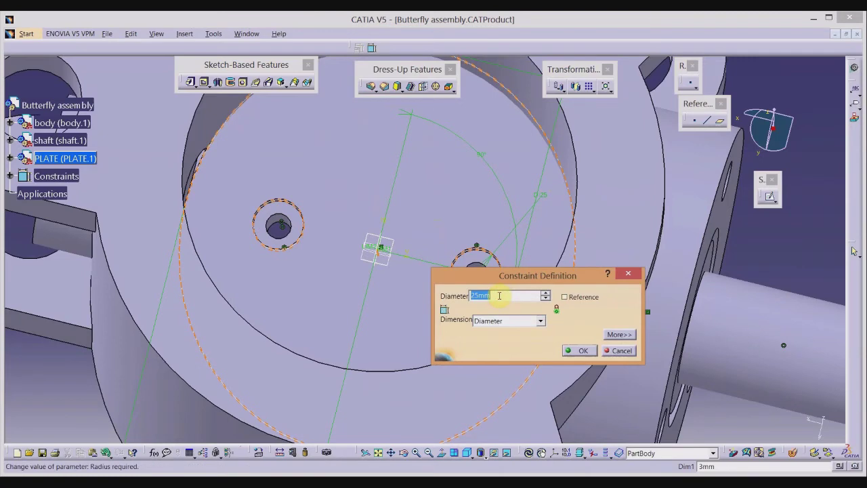
key("Return")
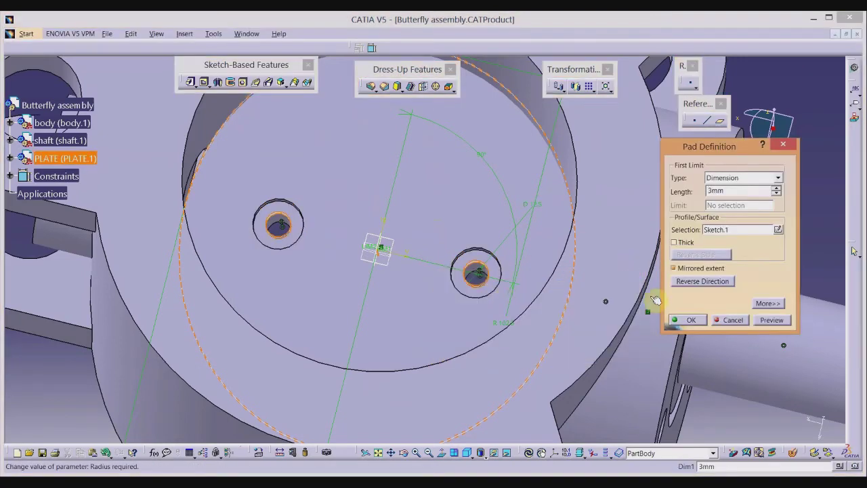
left_click(692, 320)
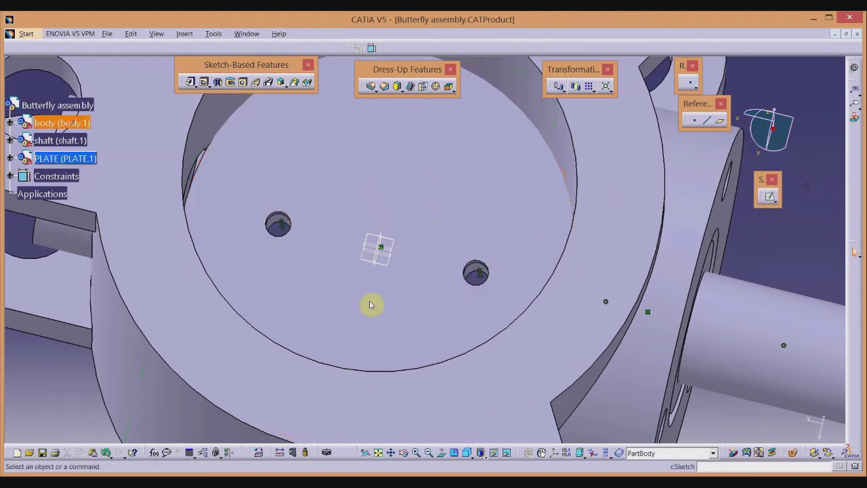
middle_click_drag(749, 224, 666, 244)
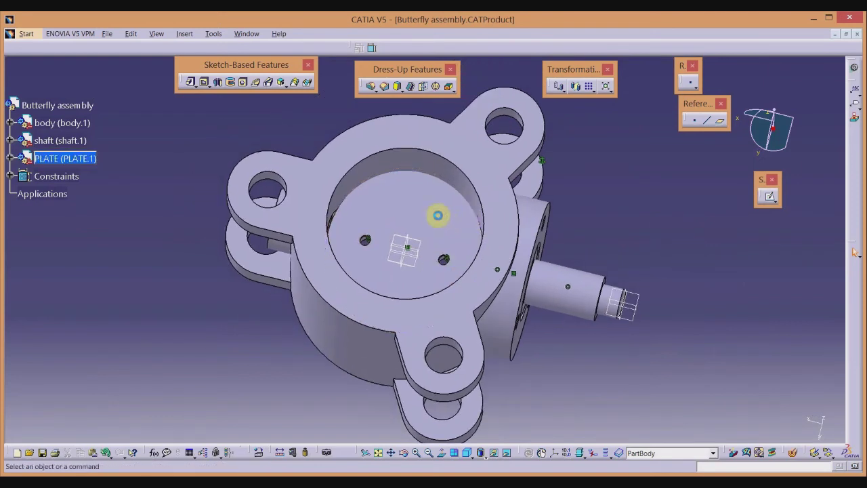
right_click(54, 163)
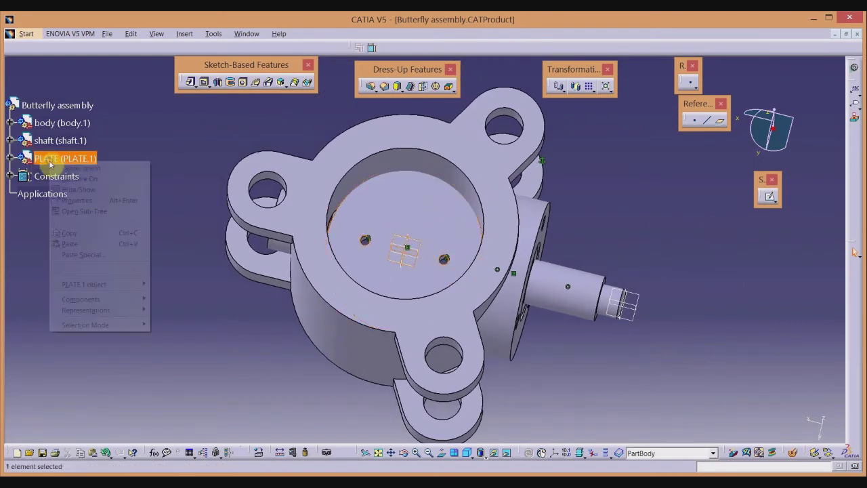
mouse_move(84, 284)
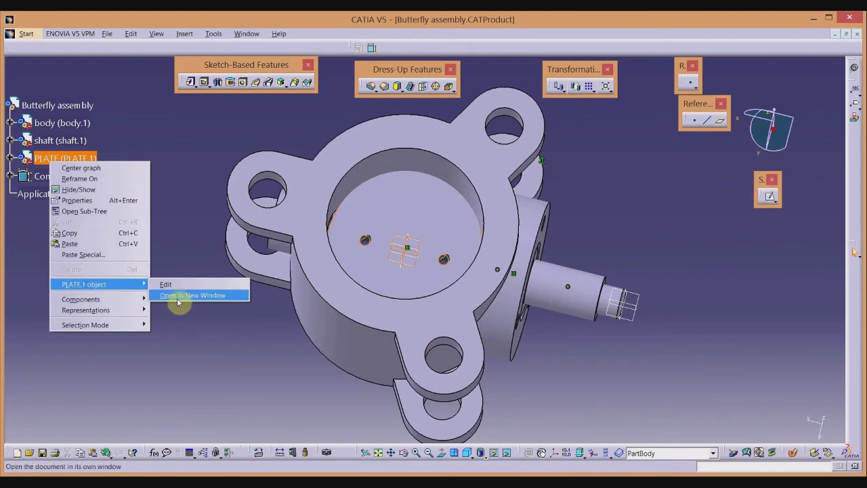
left_click(185, 246)
right_click(75, 158)
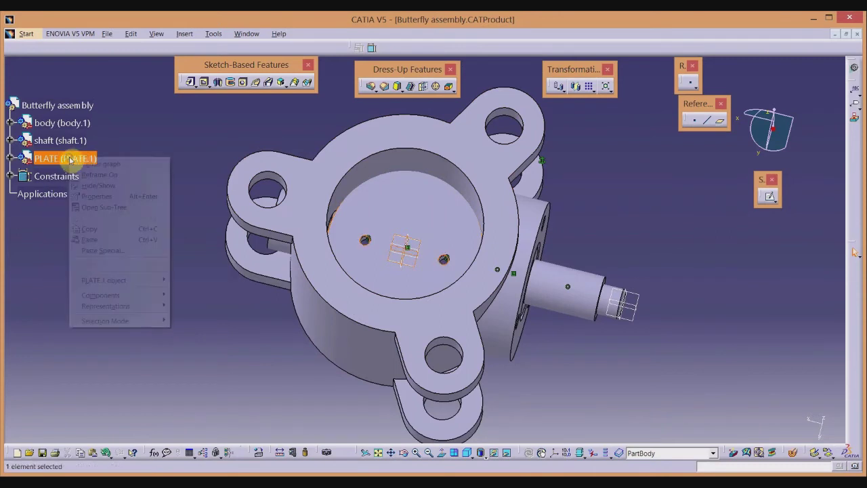
mouse_move(113, 287)
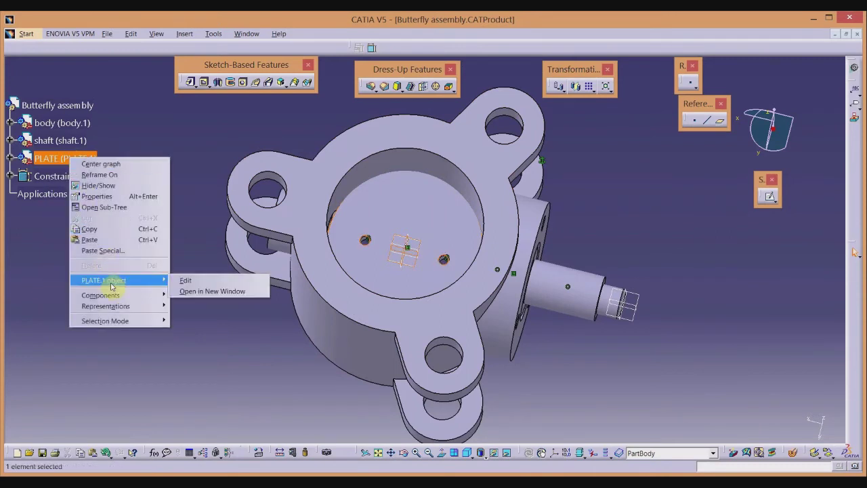
left_click(191, 327)
Make the top-level Butterfly assembly active for editing
double_click(81, 106)
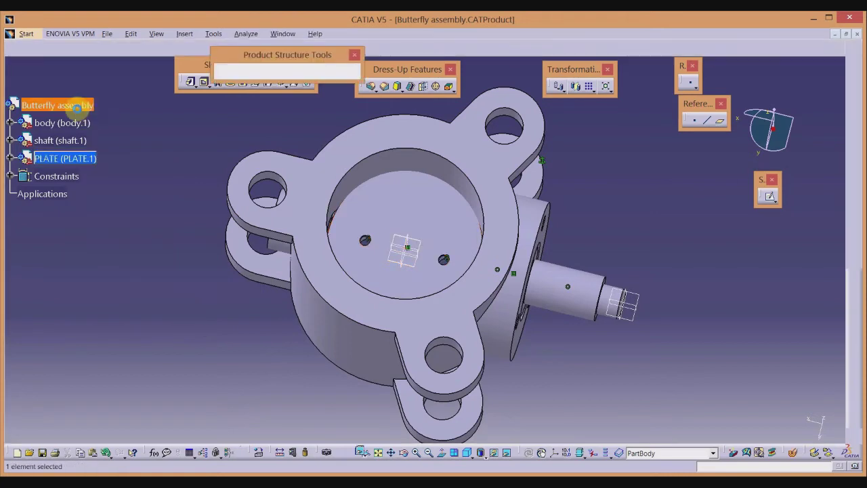
Analyze the remaining degrees of freedom of the PLATE component within the Butterfly assembly
right_click(77, 142)
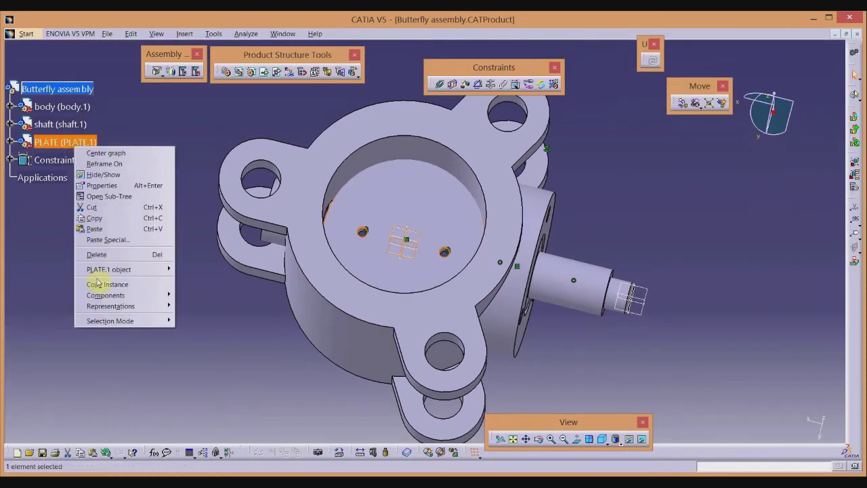
mouse_move(115, 269)
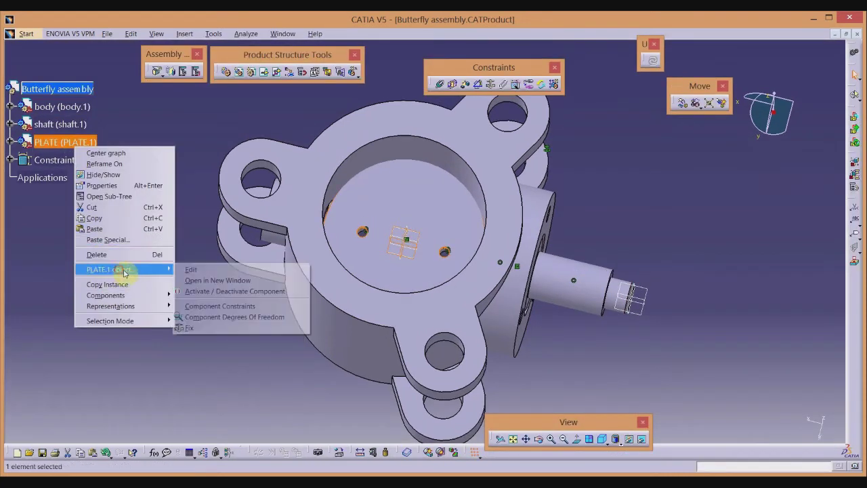
left_click(207, 318)
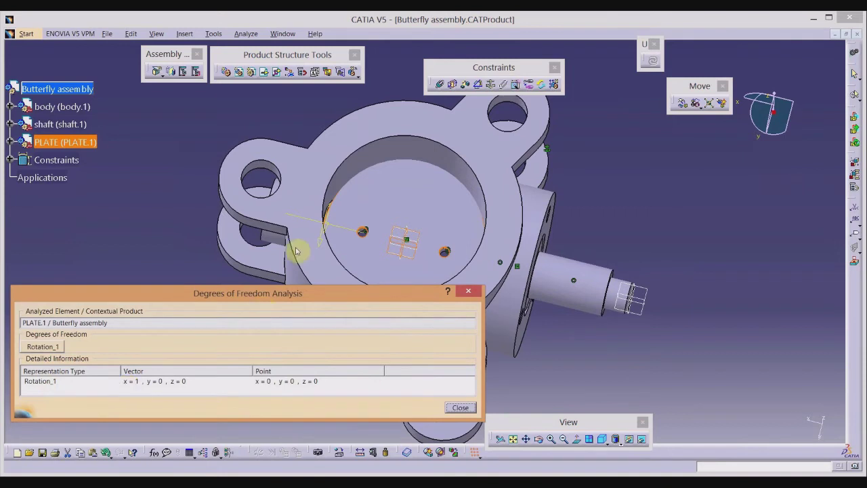
left_click(460, 409)
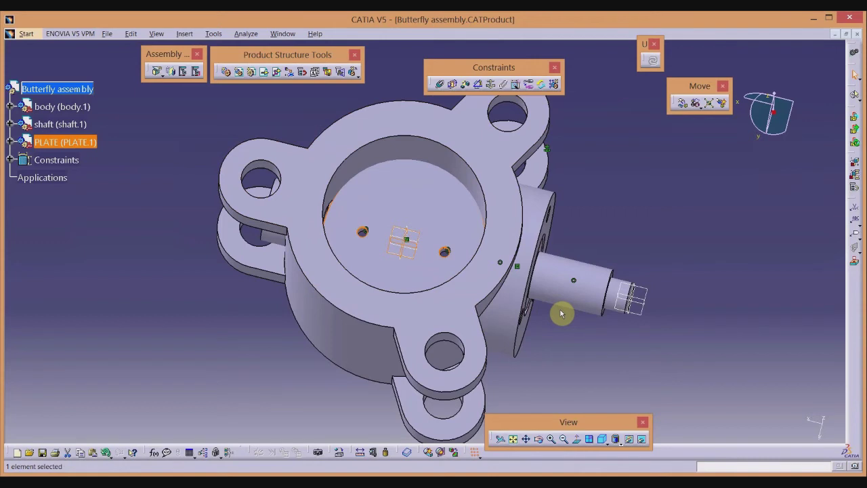
left_click(643, 208)
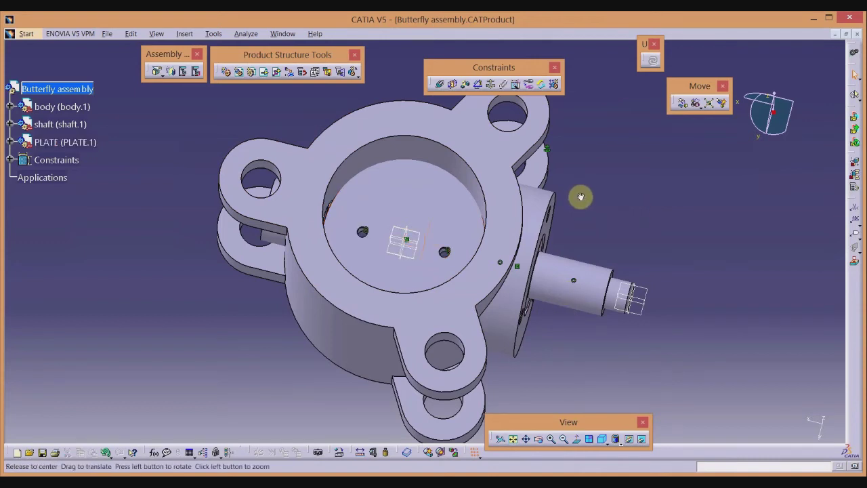
Insert the existing part SCREW 22 into the top-level Butterfly assembly
middle_click_drag(581, 197, 668, 172)
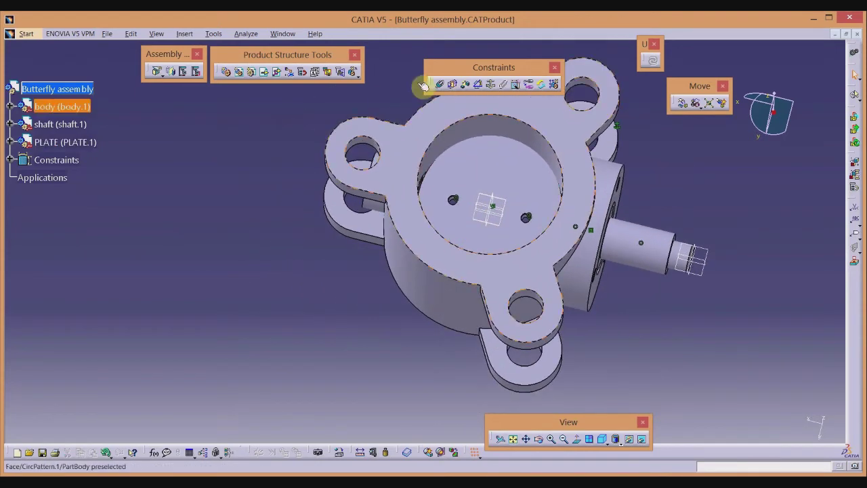
left_click(67, 88)
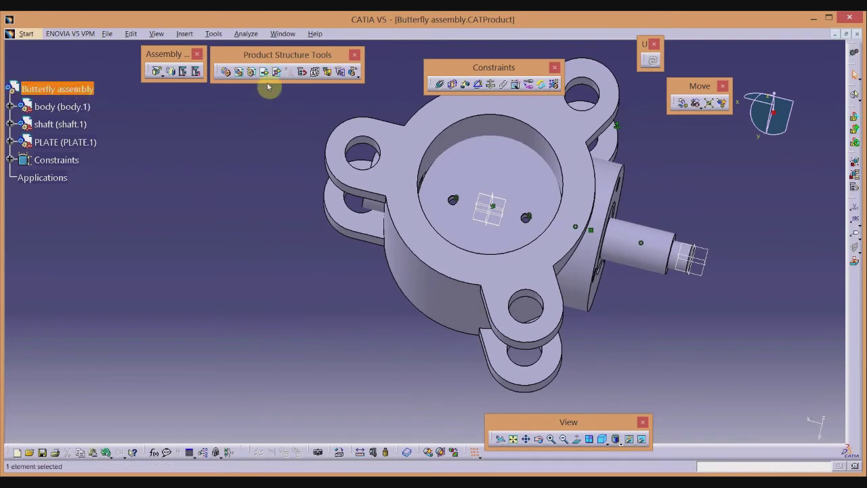
left_click(263, 71)
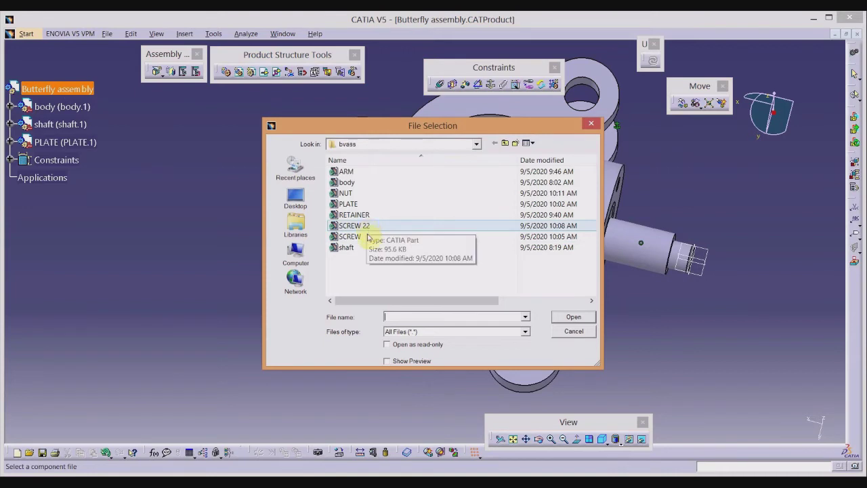
double_click(368, 228)
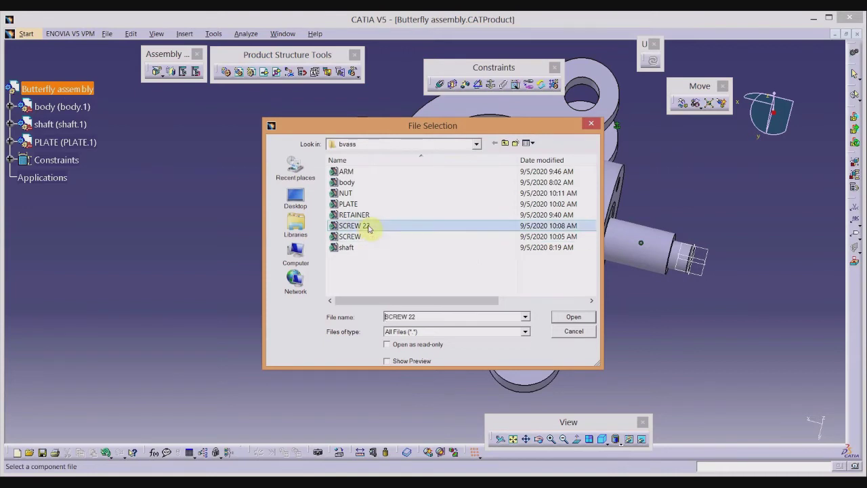
Manipulate SCREW 22 along the X axis and around the Y axis so it sits clear of the valve, beside the shaft
middle_click_drag(454, 329, 466, 210)
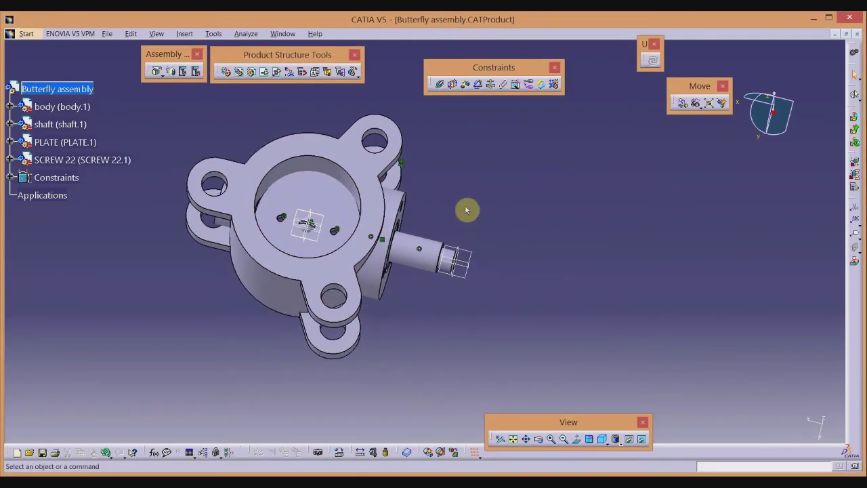
left_click(682, 103)
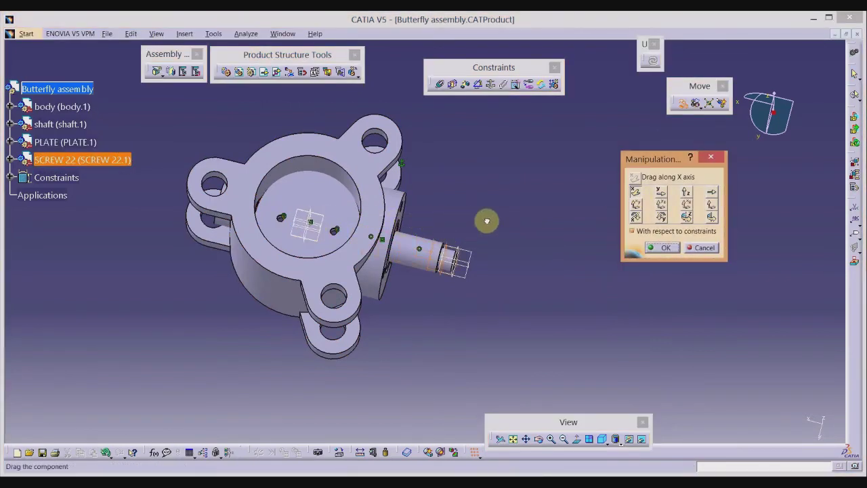
left_click_drag(487, 221, 553, 307)
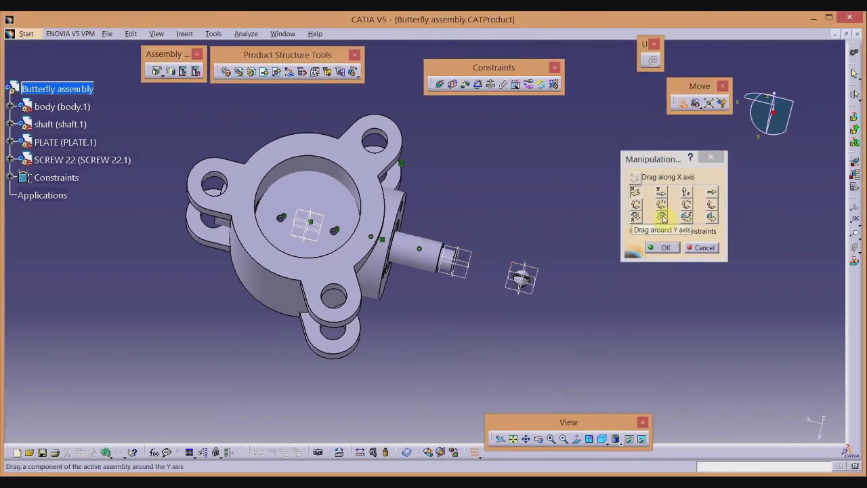
left_click(662, 216)
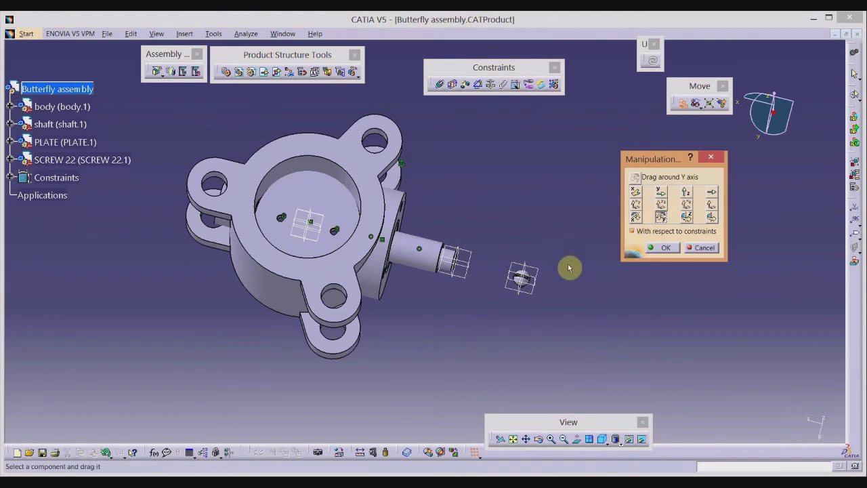
left_click_drag(522, 280, 499, 235)
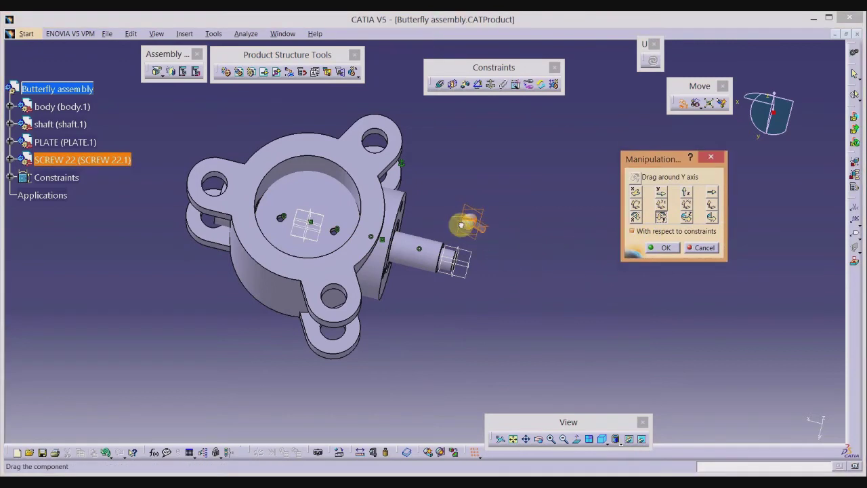
left_click_drag(422, 206, 422, 206)
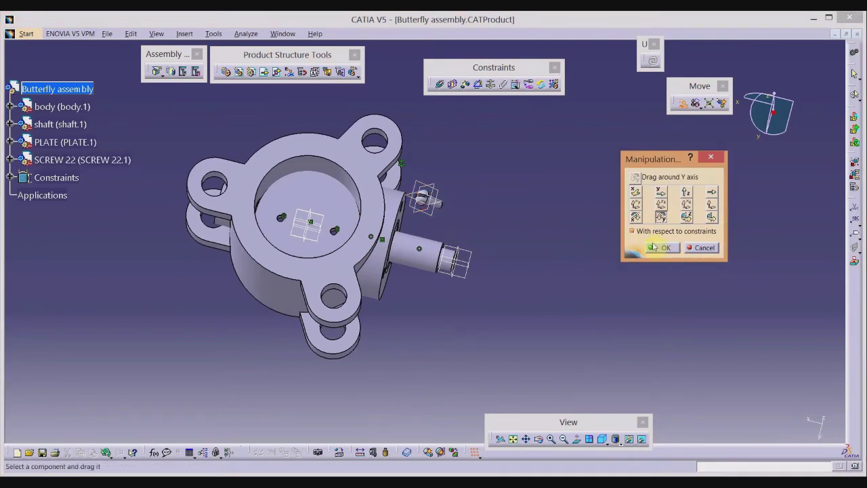
left_click(666, 247)
Add a coincidence constraint between the screw's axis and the axis of the plate hole nearer the shaft's protruding end
middle_click_drag(489, 224, 442, 112, "ctrl")
left_click(439, 85)
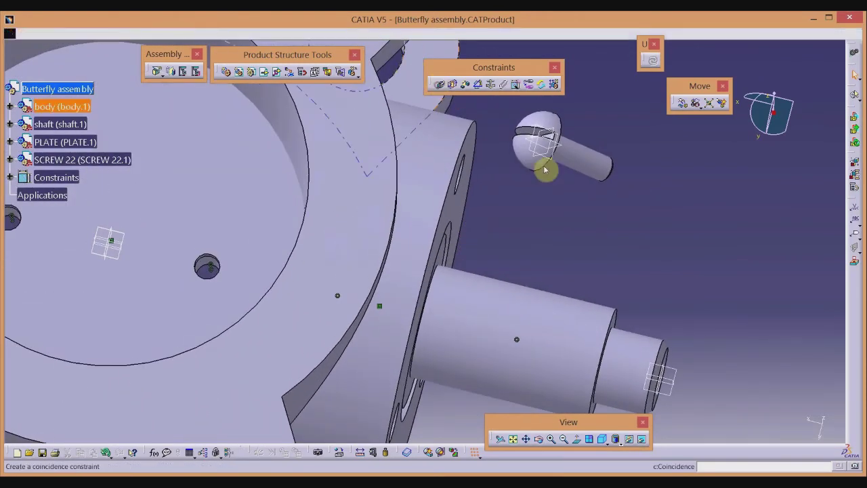
left_click(588, 161)
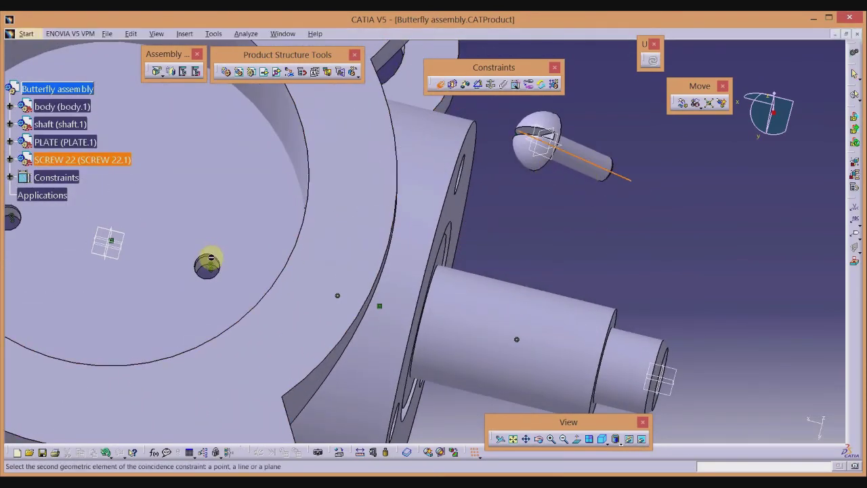
left_click(215, 265)
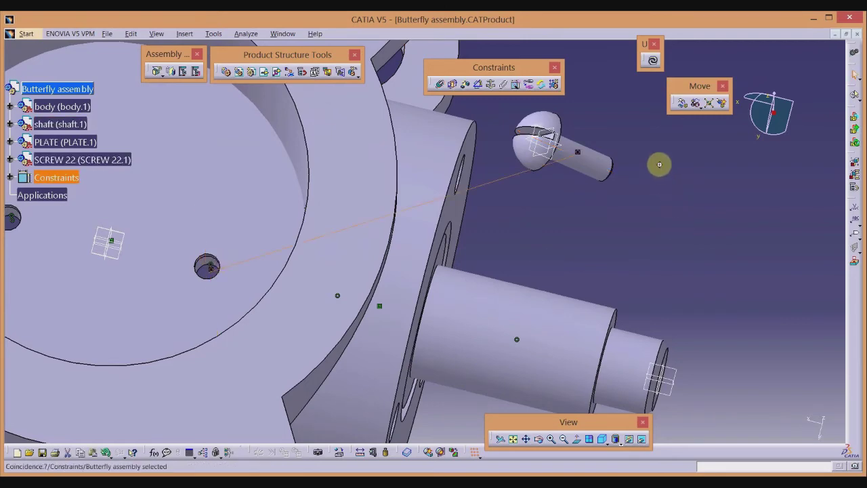
Add a surface contact constraint between the underside of the screw head and the plate's face, and update the assembly
middle_click_drag(660, 164, 547, 203)
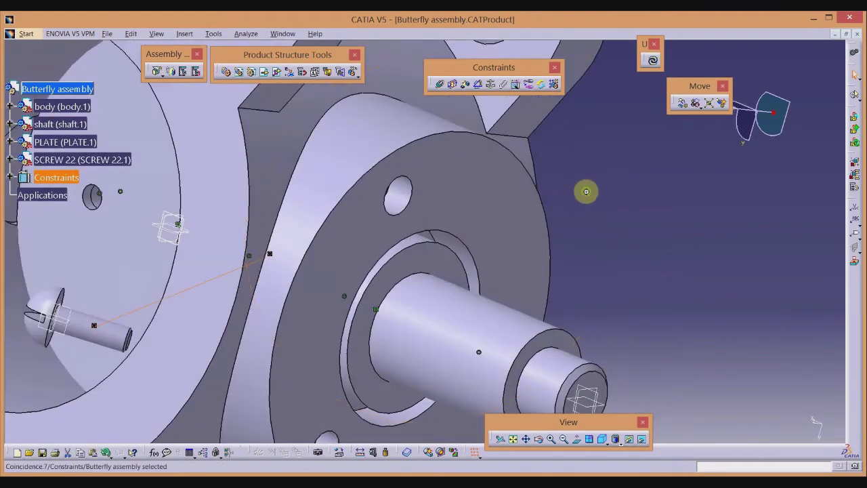
left_click(453, 87)
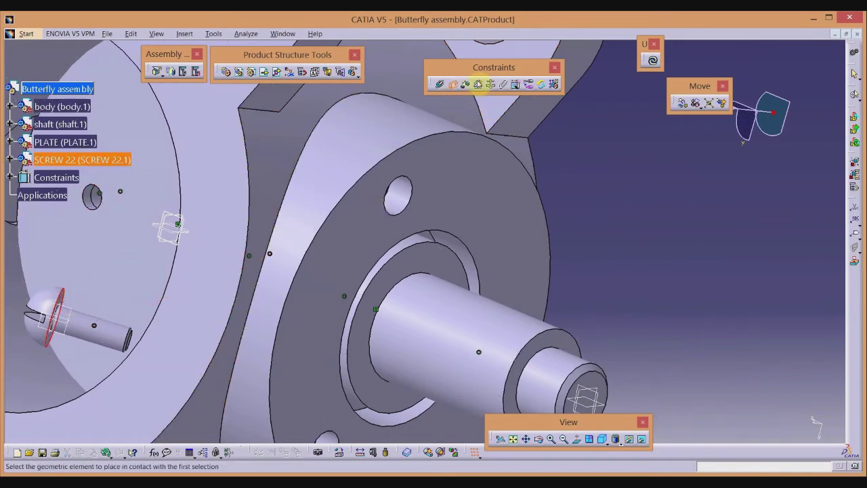
left_click(455, 85)
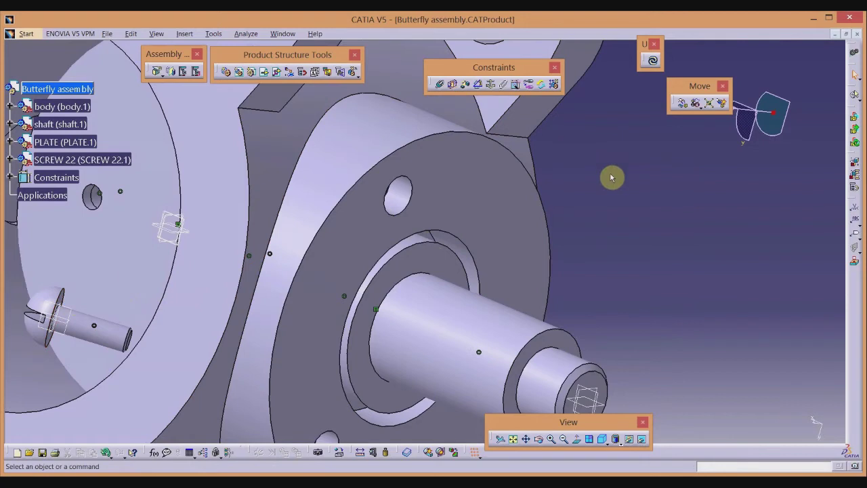
left_click(454, 84)
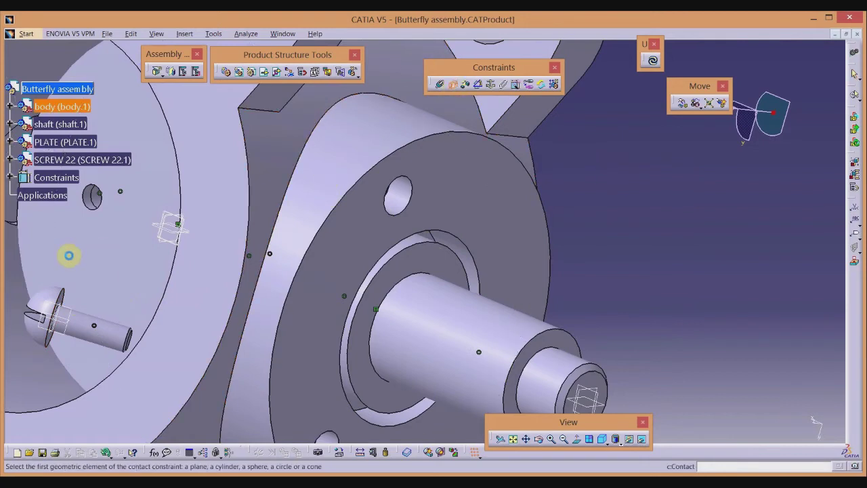
left_click(62, 303)
left_click(152, 282)
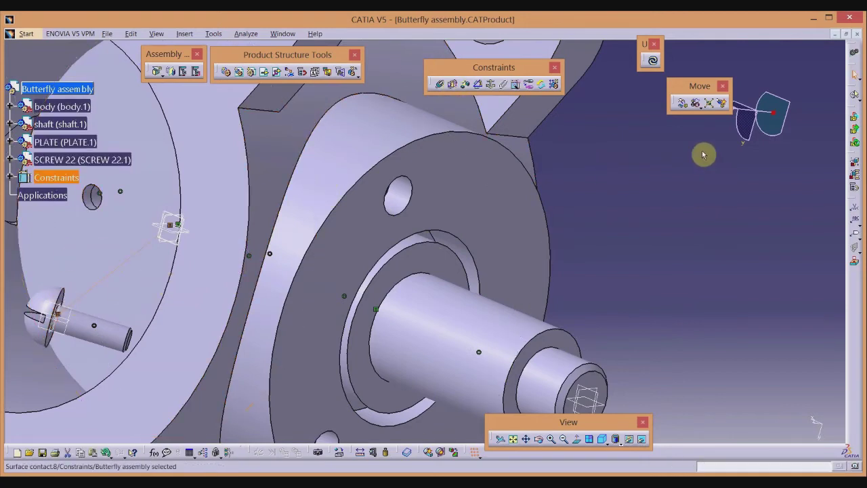
left_click(652, 63)
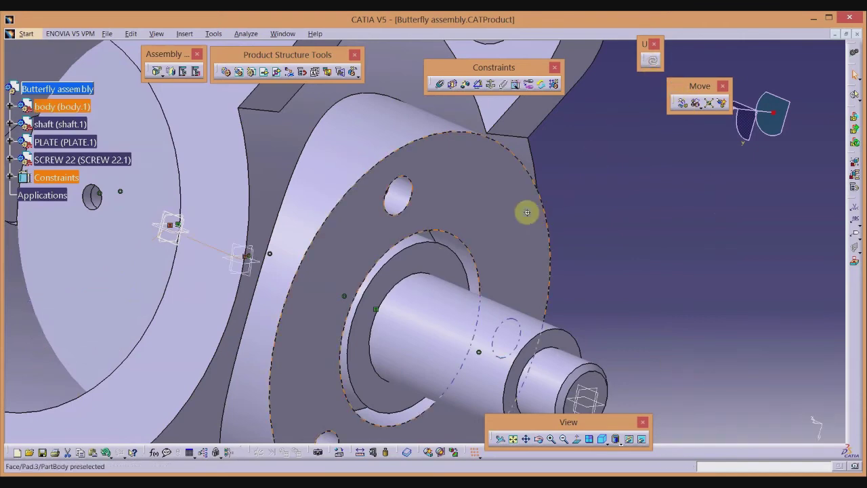
Mirror SCREW 22 into the plate's other hole with an assembly symmetry about the reference plane midway between the holes
middle_click_drag(522, 210, 240, 207)
left_click(61, 285)
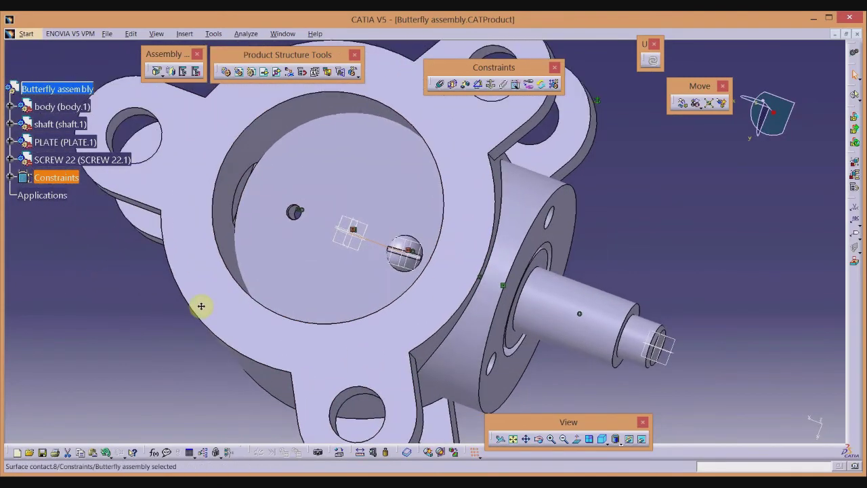
middle_click_drag(212, 327, 277, 325)
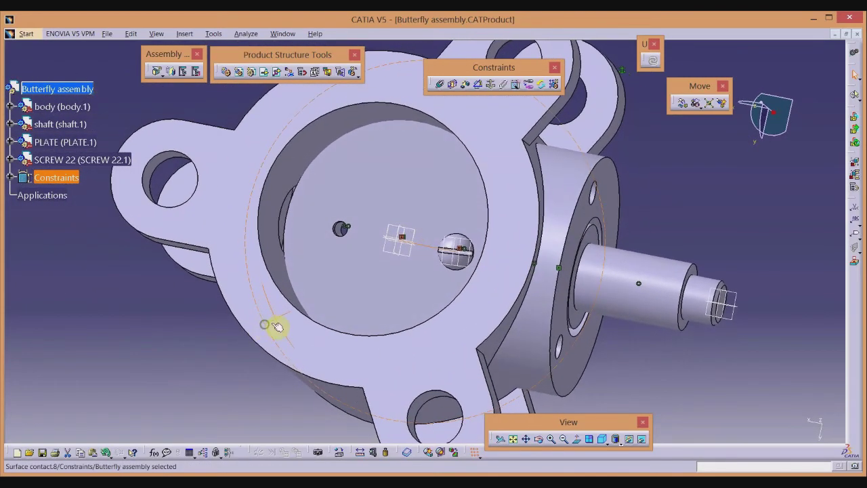
left_click(468, 239)
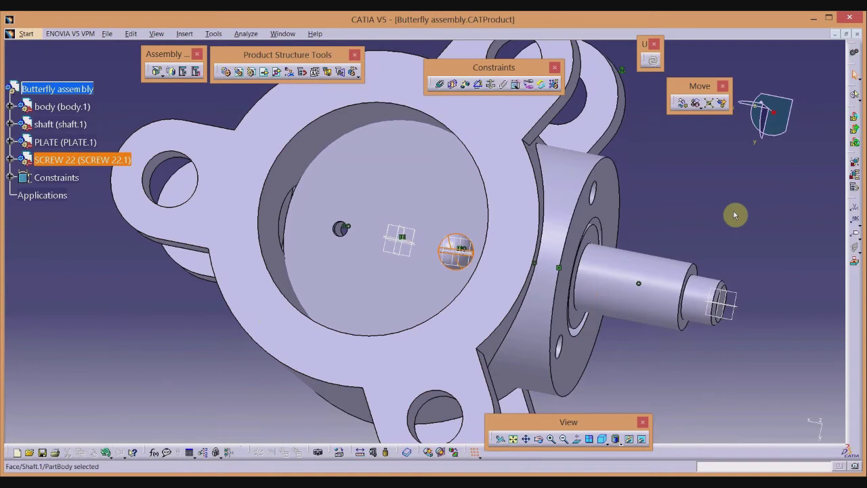
left_click(170, 72)
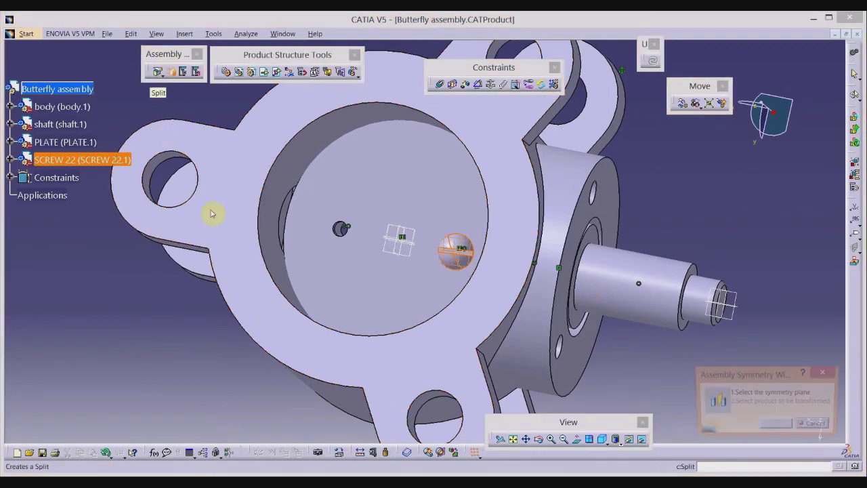
left_click(402, 249)
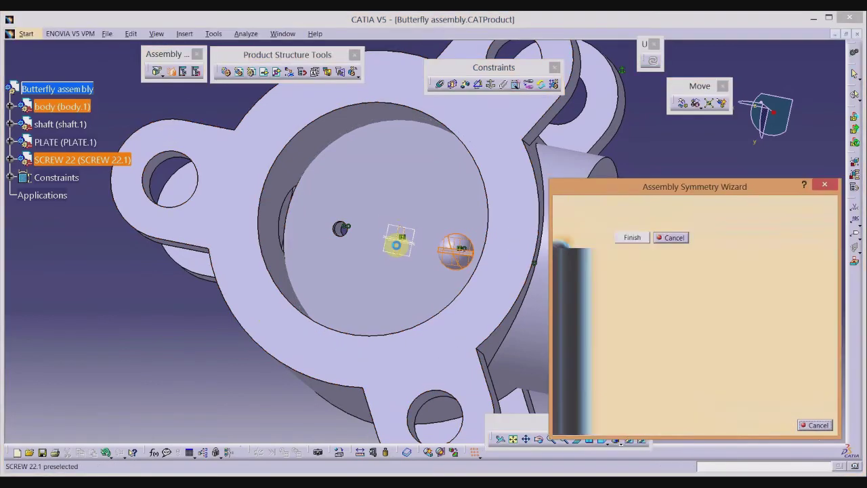
left_click(774, 426)
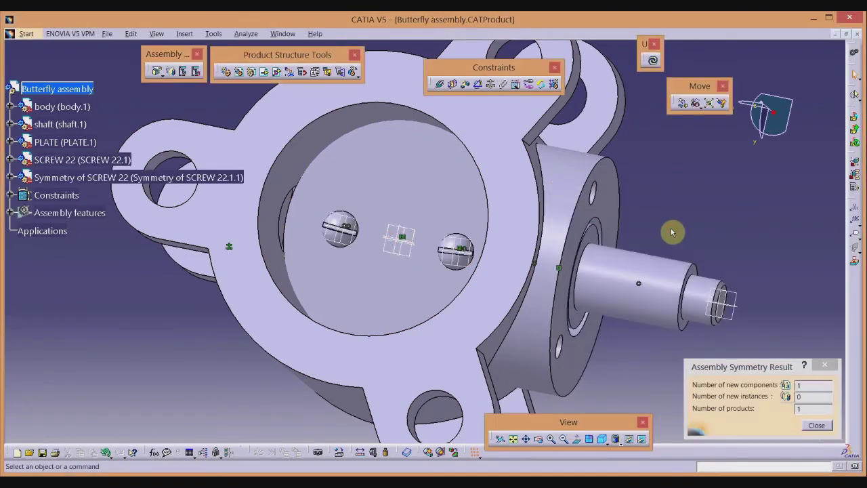
left_click(816, 425)
Insert the existing part RETAINER into the top-level Butterfly assembly
middle_click_drag(207, 346, 538, 277)
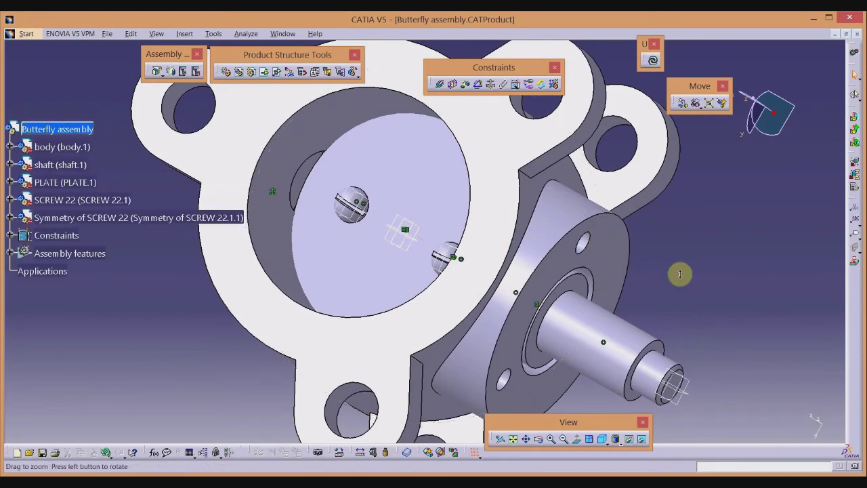
middle_click_drag(679, 273, 441, 273, "ctrl")
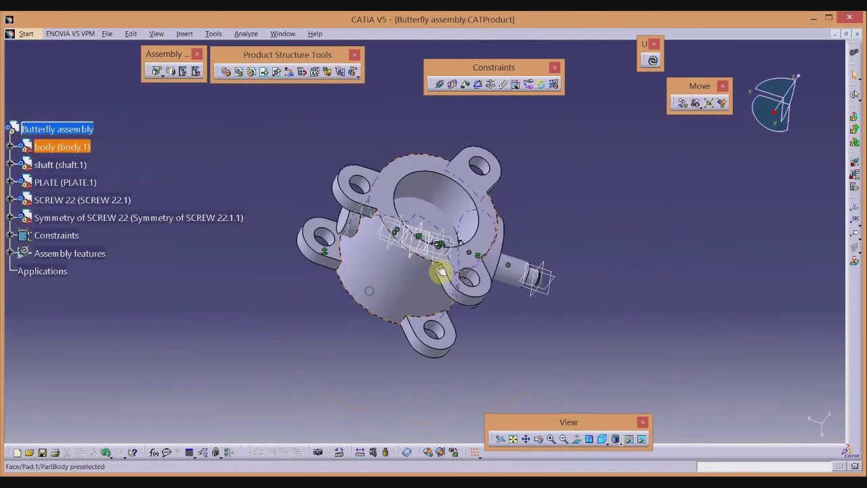
middle_click_drag(643, 233, 502, 224, "ctrl")
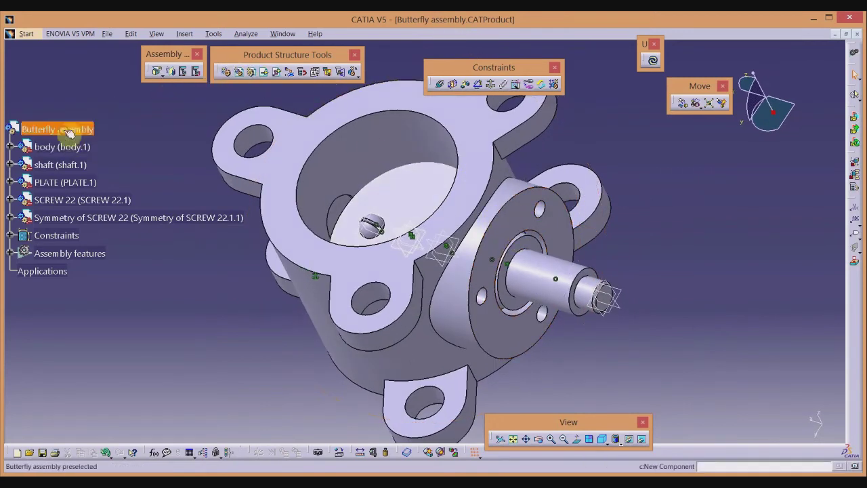
left_click(263, 71)
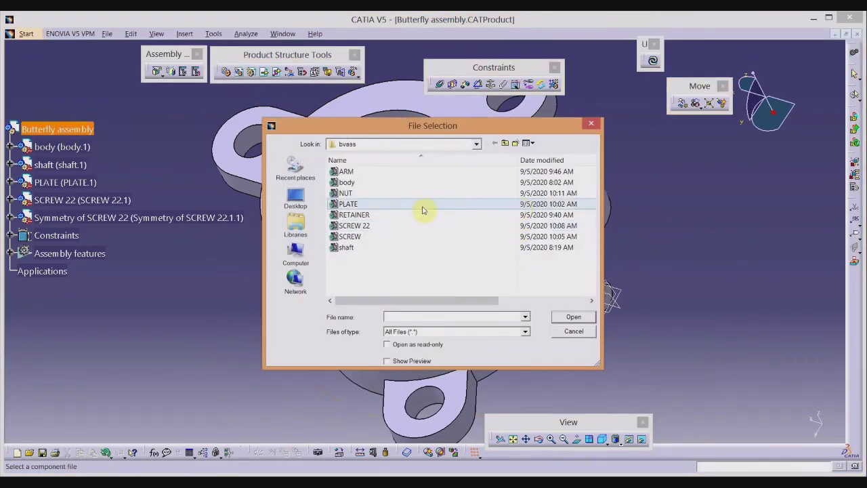
double_click(354, 215)
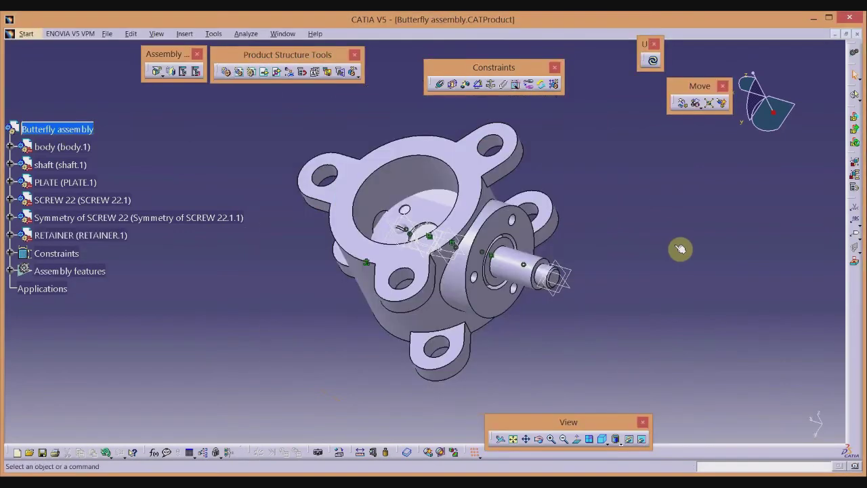
Rotate the RETAINER about the Y axis and move it along the X axis out of the body, beyond the shaft's free end
left_click(682, 102)
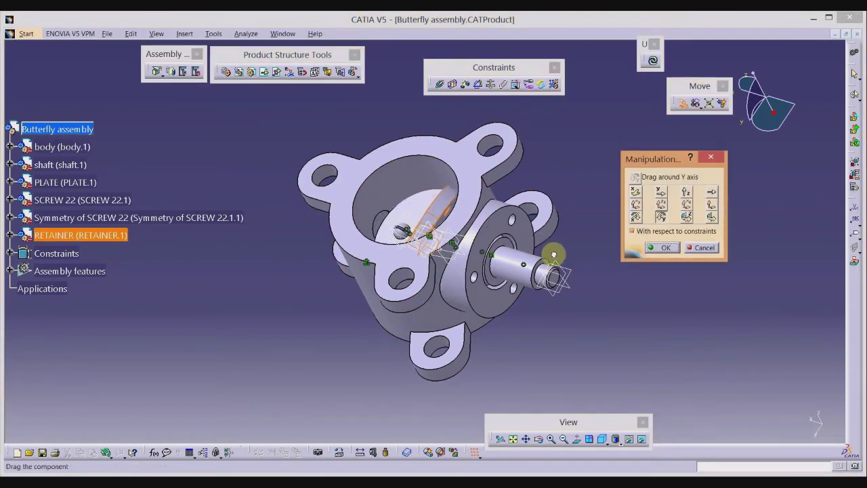
left_click_drag(412, 220, 522, 214)
left_click(636, 192)
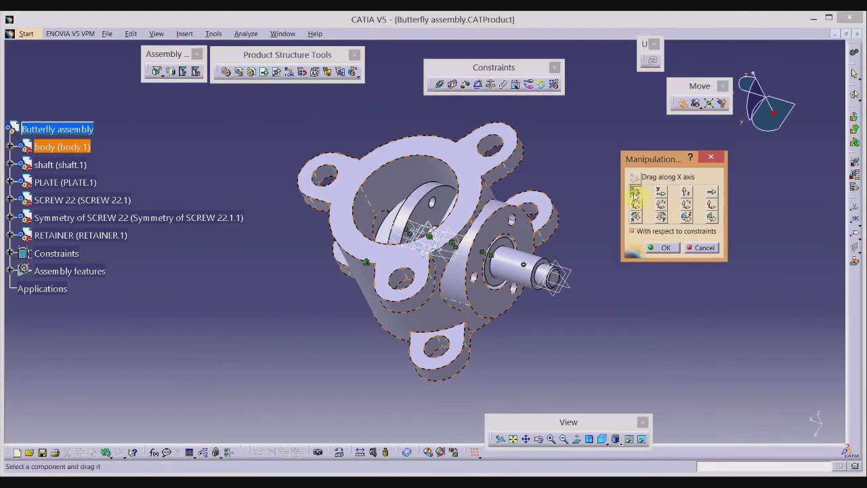
left_click_drag(460, 214, 697, 286)
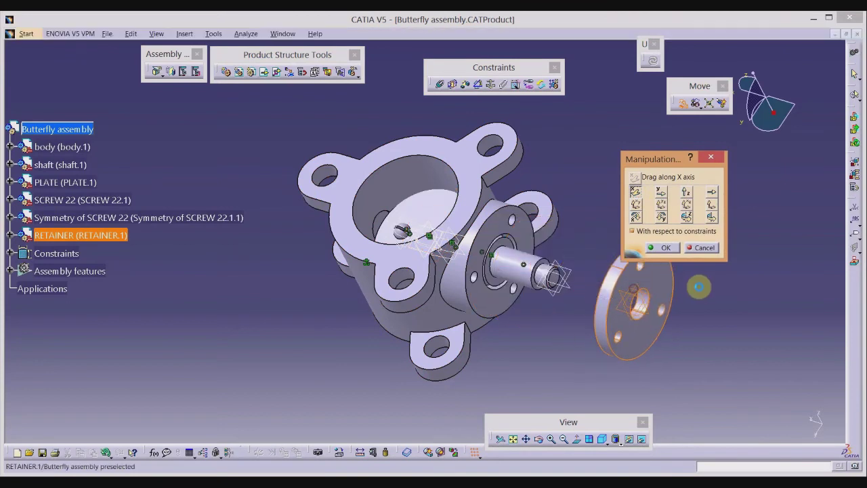
left_click(666, 247)
Add a coincidence constraint between the RETAINER's central axis and the shaft's axis
middle_click_drag(719, 294, 450, 102)
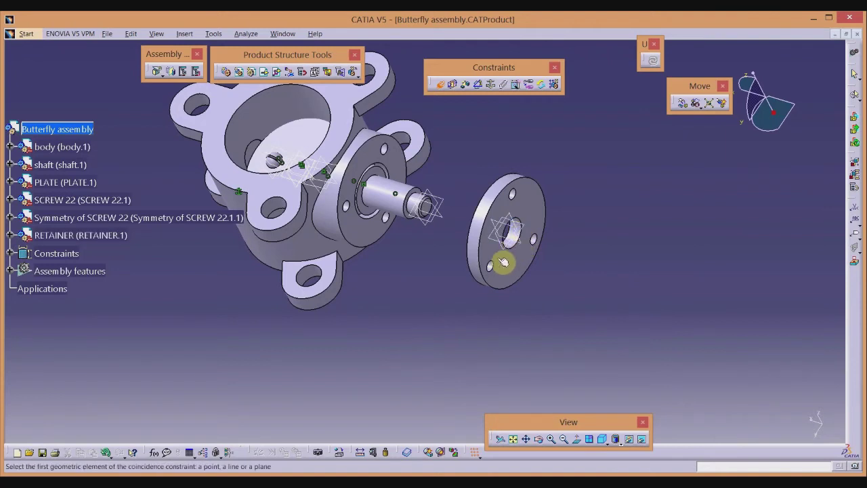
left_click(480, 259)
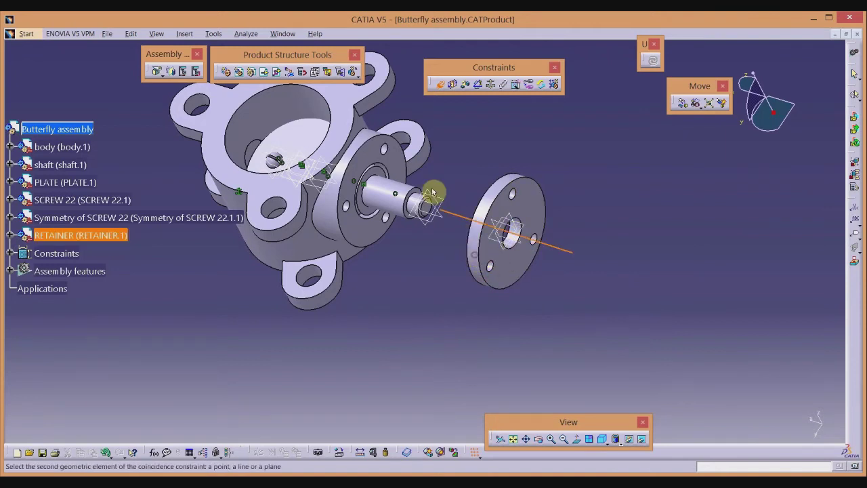
left_click(401, 195)
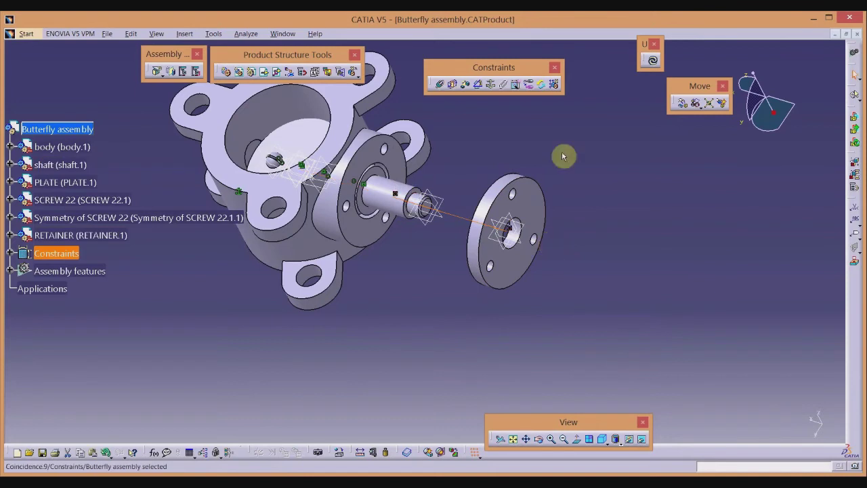
Add a coincidence constraint between the axes of the RETAINER's upper bolt hole and the upper hole in the body's side flange
left_click(439, 83)
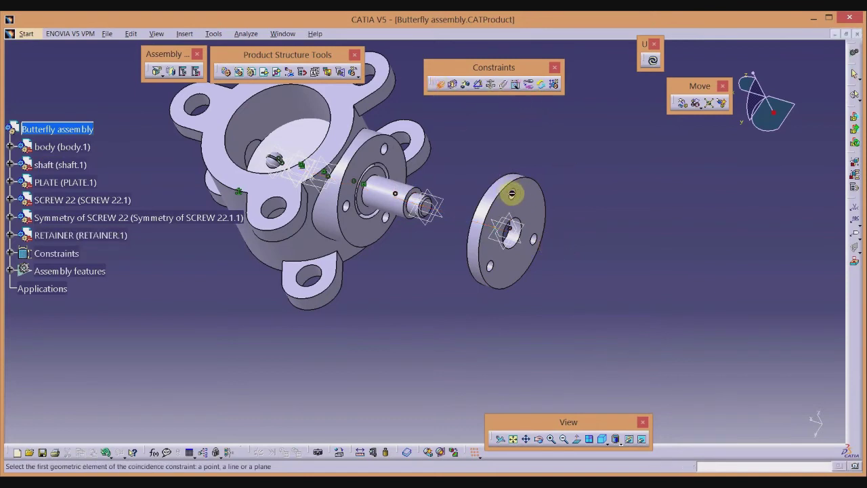
middle_click_drag(580, 192, 584, 160, "ctrl")
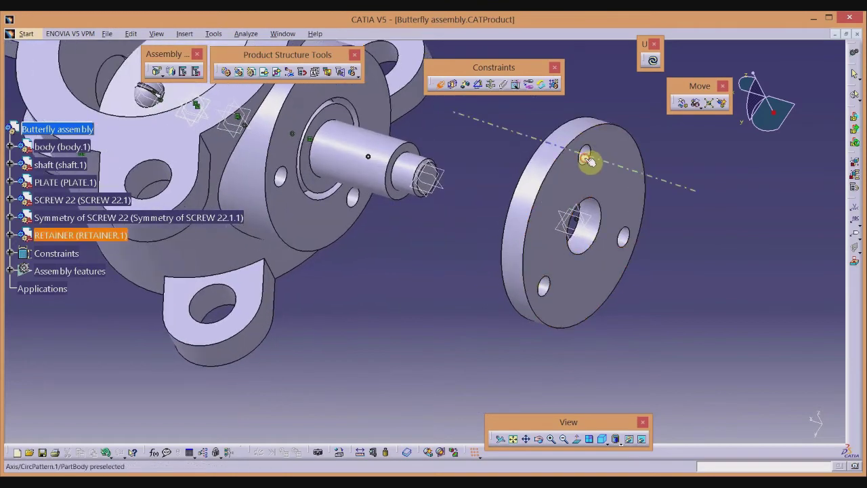
left_click(589, 160)
middle_click_drag(441, 136, 387, 122, "ctrl")
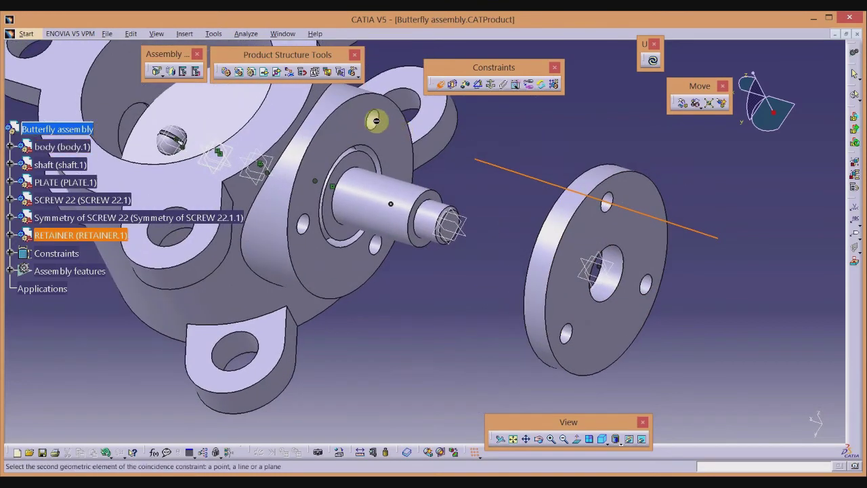
left_click(372, 121)
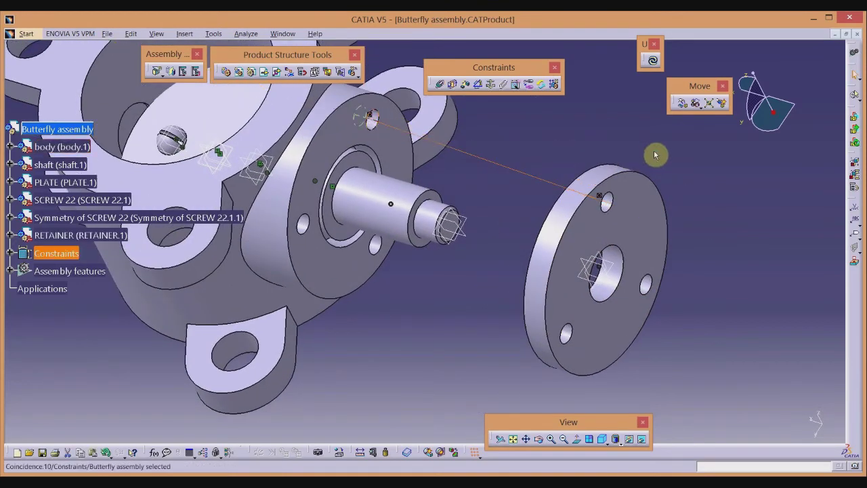
Add a surface contact constraint between the body's side flange face and the RETAINER's inner face, and update the assembly
left_click(453, 89)
left_click(397, 143)
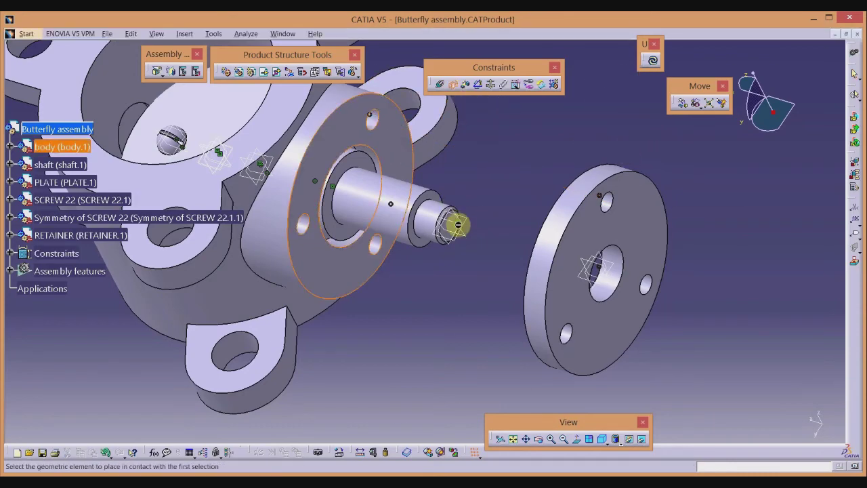
middle_click_drag(536, 251, 673, 271)
left_click(685, 272)
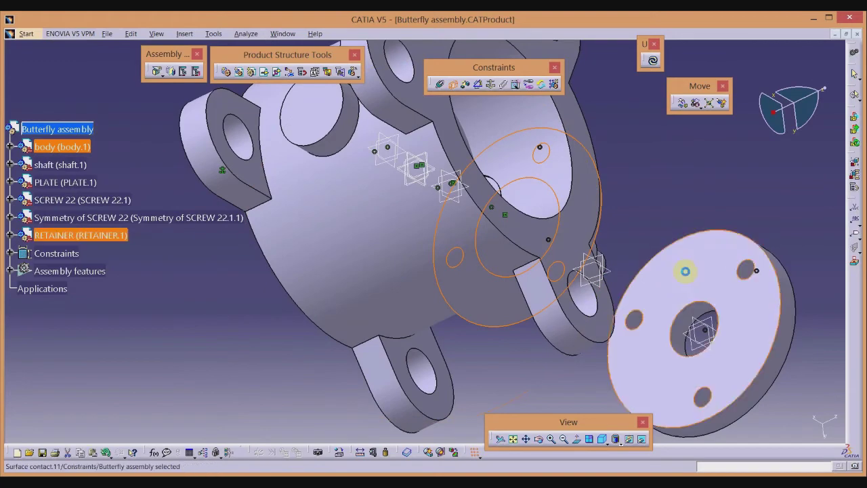
left_click(652, 63)
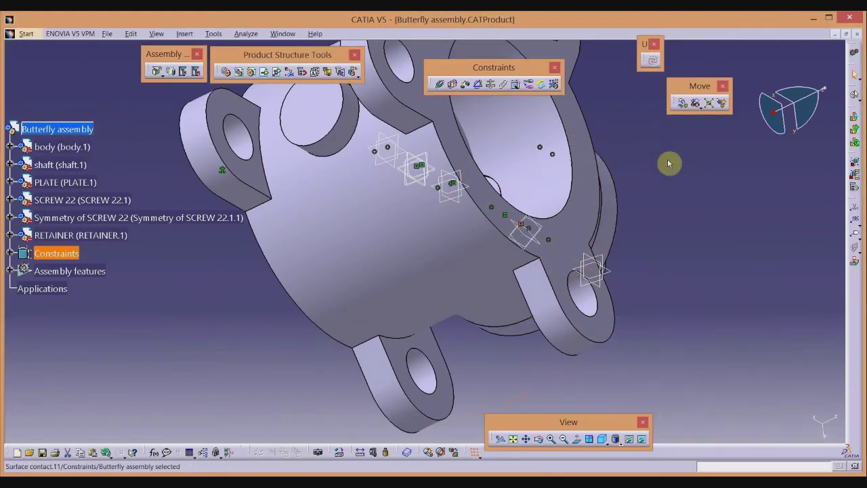
Check the degrees of freedom of the RETAINER component
middle_click_drag(637, 229, 677, 173)
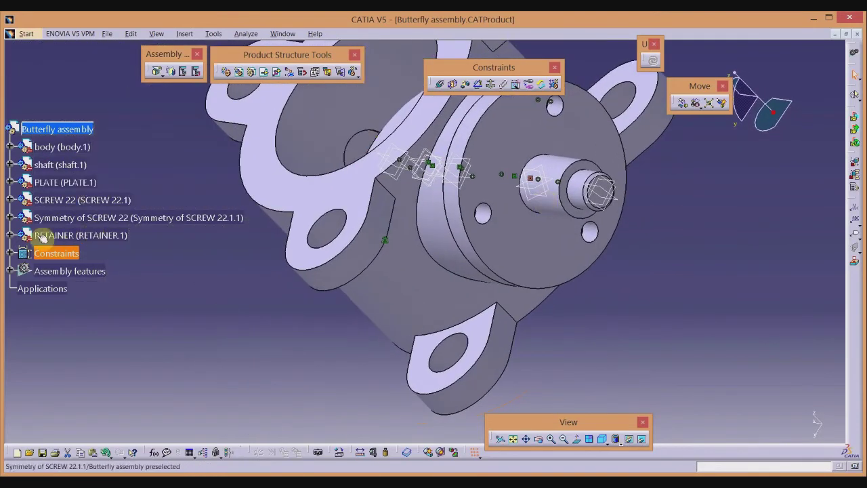
left_click(61, 235)
right_click(61, 235)
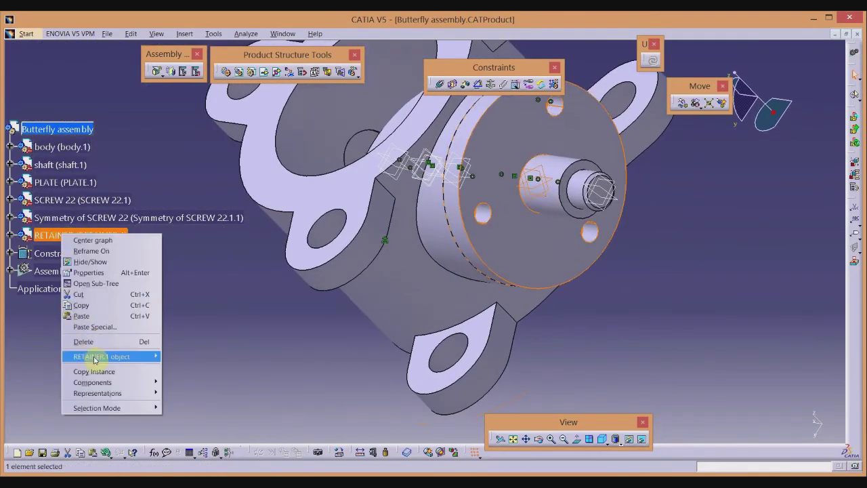
mouse_move(85, 356)
left_click(210, 403)
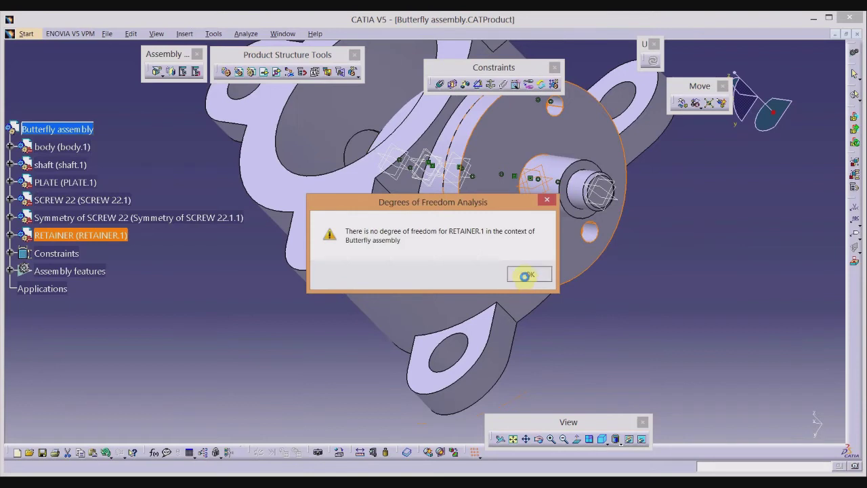
left_click(527, 276)
Insert the existing part SCREW into the top-level Butterfly assembly
middle_click_drag(677, 273, 598, 262)
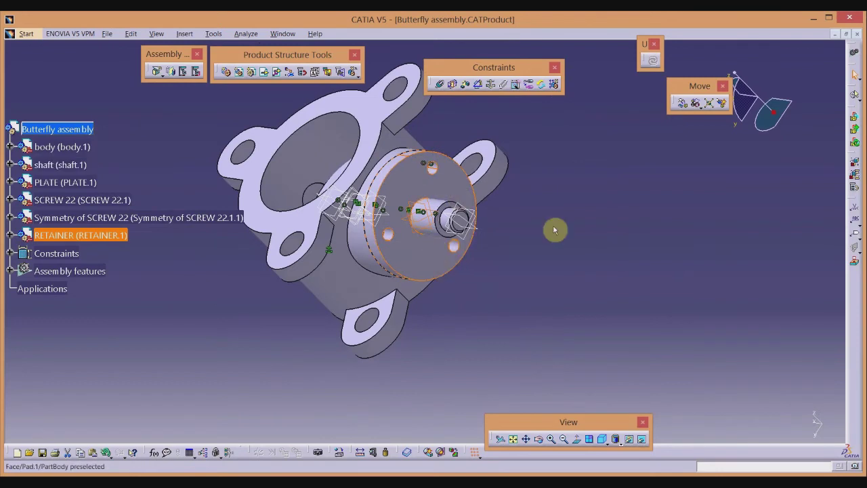
middle_click_drag(554, 231, 590, 228)
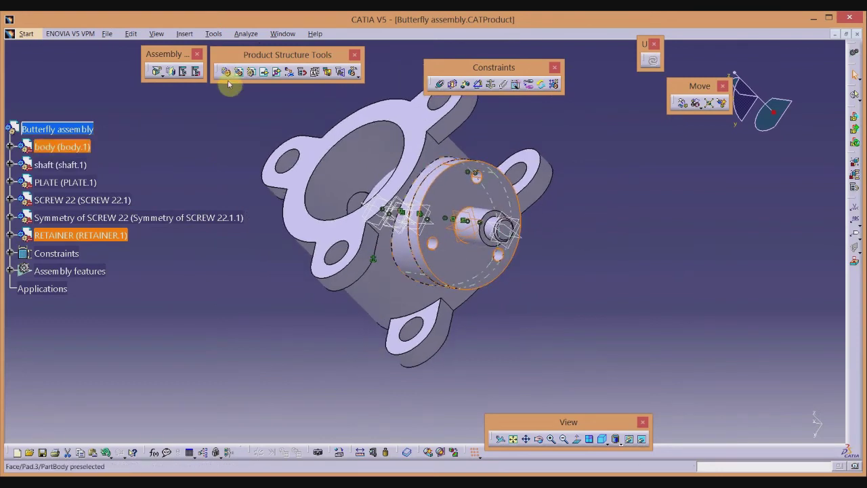
left_click(58, 129)
left_click(264, 79)
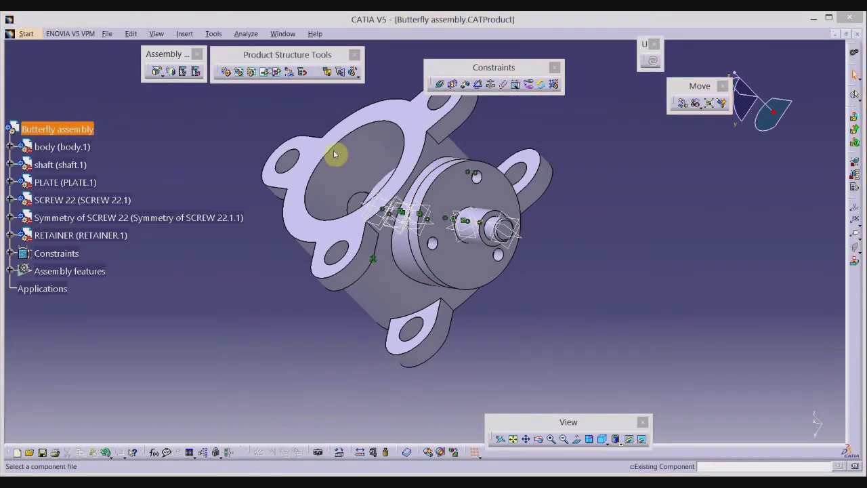
double_click(350, 237)
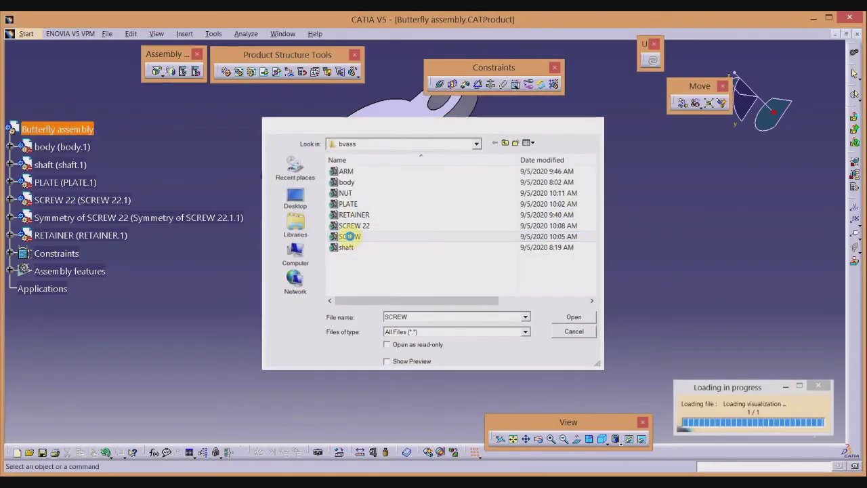
Move the SCREW along the X axis clear of the shaft's end and rotate it about the Y and X axes
middle_click_drag(585, 230, 658, 289)
left_click(685, 104)
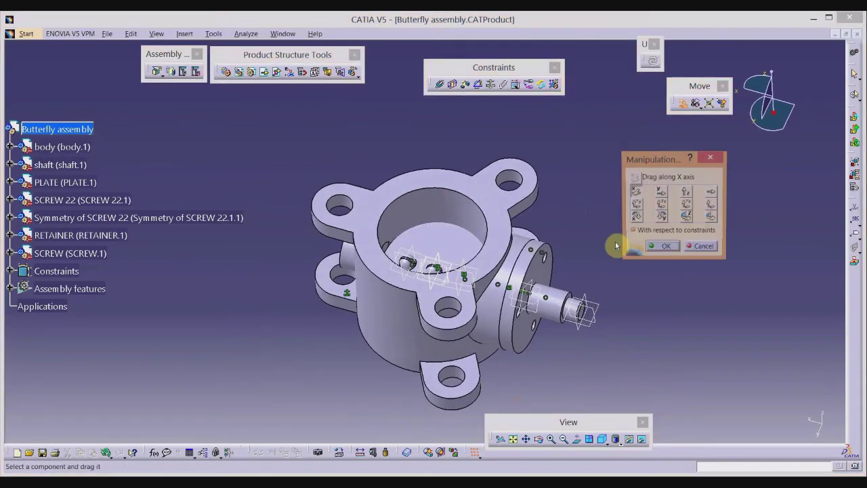
left_click_drag(554, 203, 416, 204)
left_click_drag(374, 230, 625, 298)
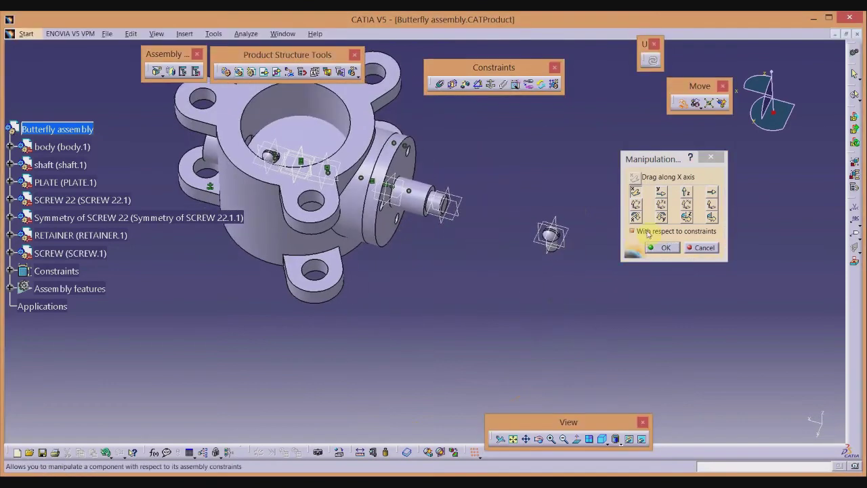
left_click(661, 217)
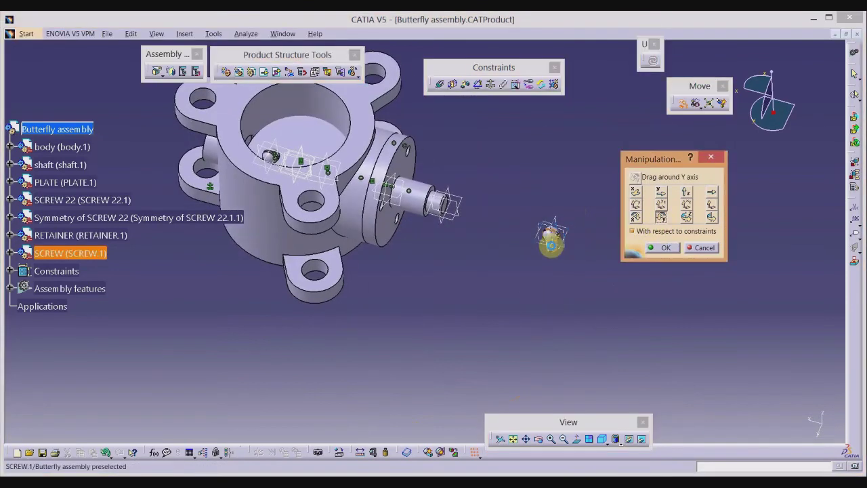
left_click_drag(556, 233, 507, 225)
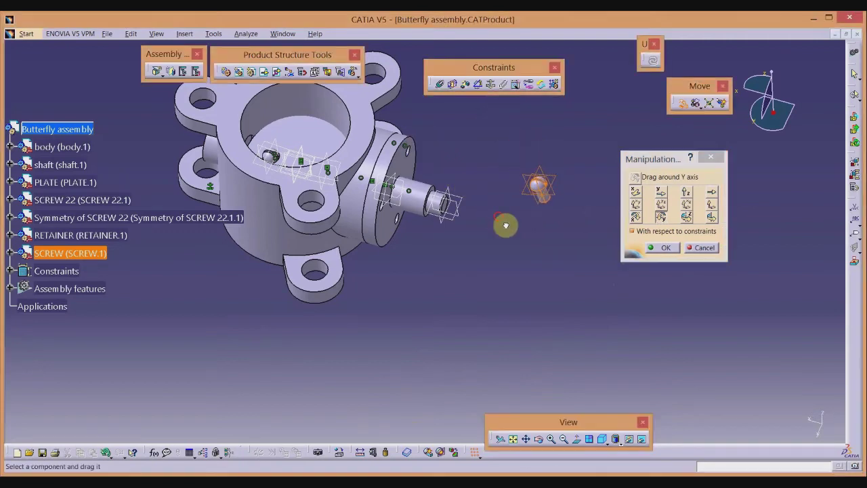
left_click(636, 217)
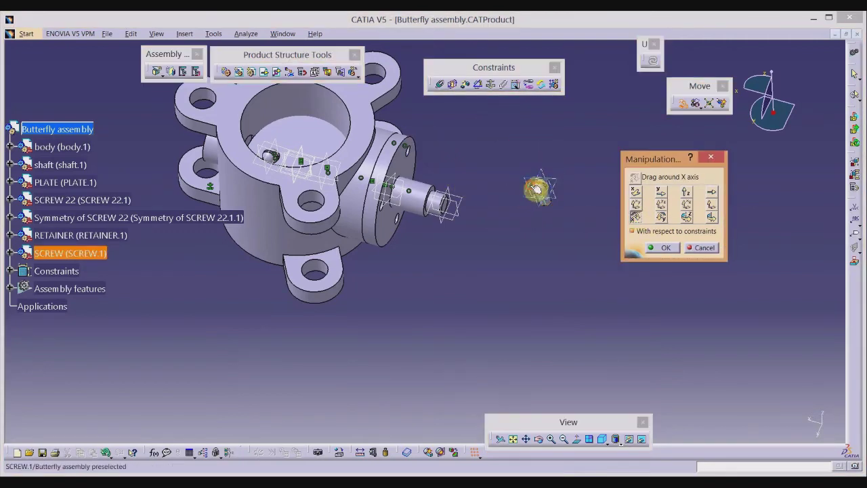
left_click_drag(536, 188, 561, 198)
left_click(662, 248)
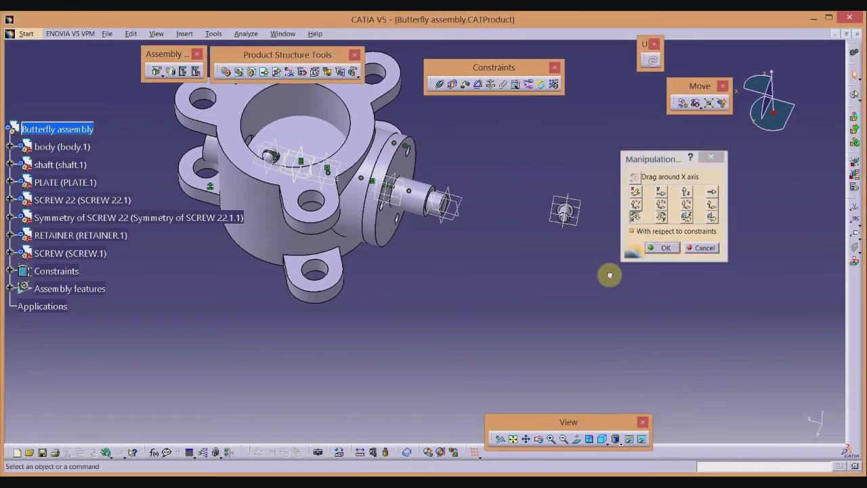
Add a coincidence constraint between the SCREW's axis and the axis of the RETAINER's upper hole
middle_click_drag(612, 240, 442, 92)
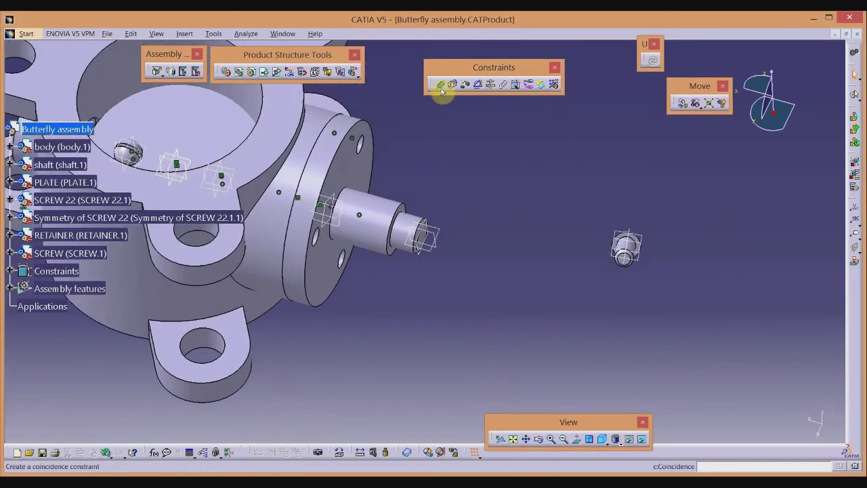
left_click(439, 83)
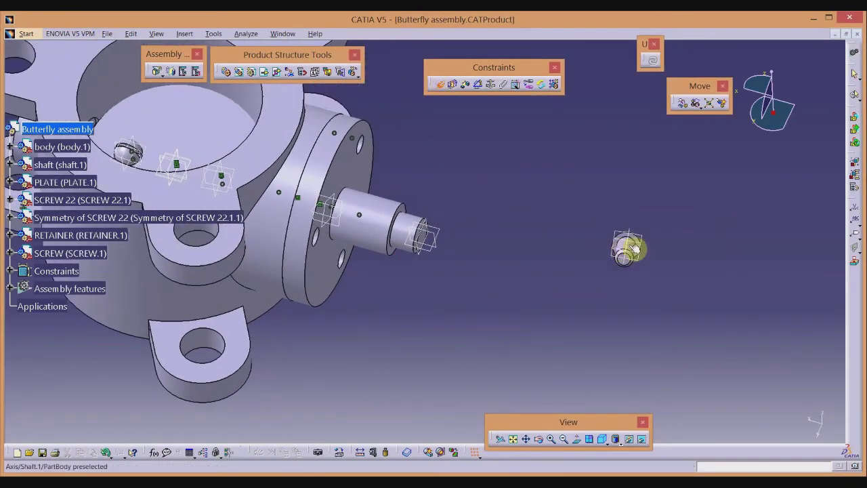
middle_click_drag(640, 227, 652, 190)
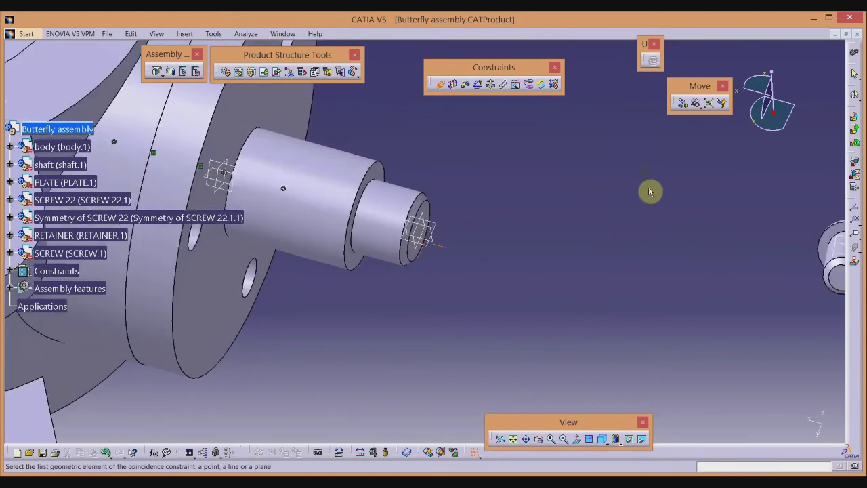
middle_click_drag(259, 290, 188, 292)
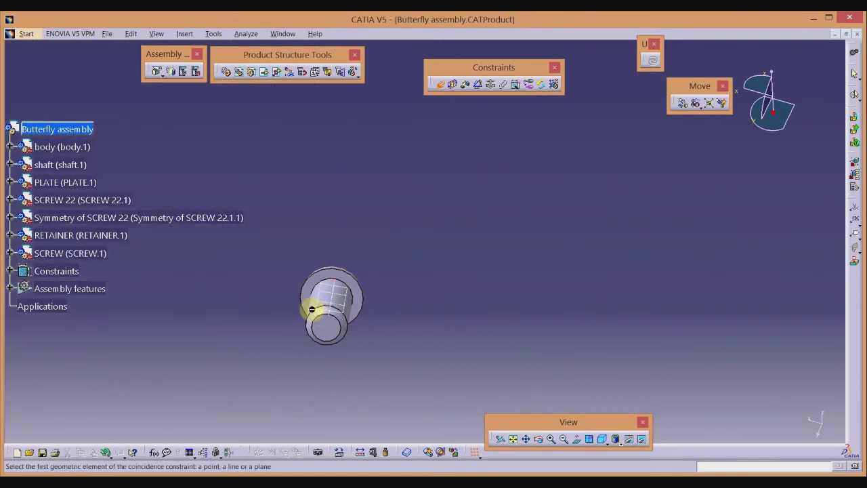
left_click(313, 311)
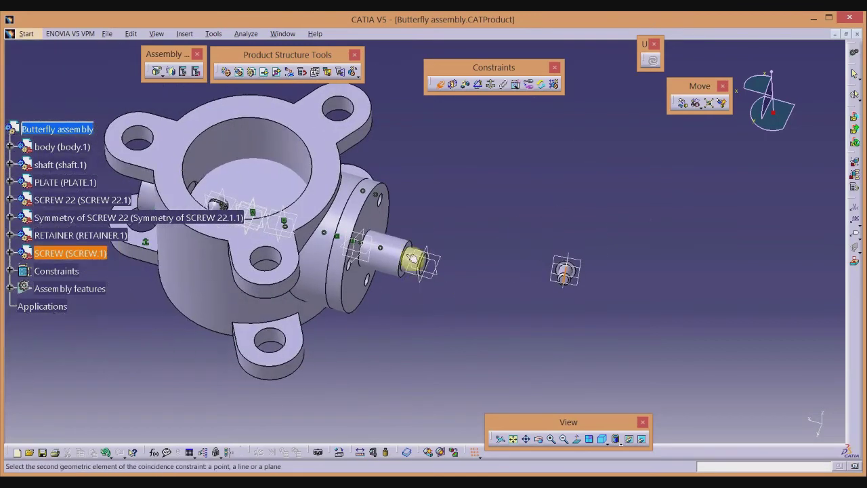
middle_click_drag(451, 170, 345, 156)
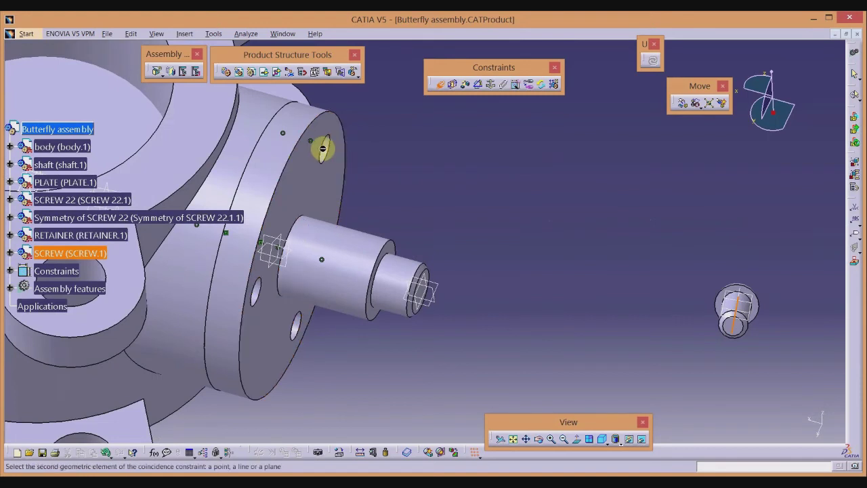
left_click(329, 154)
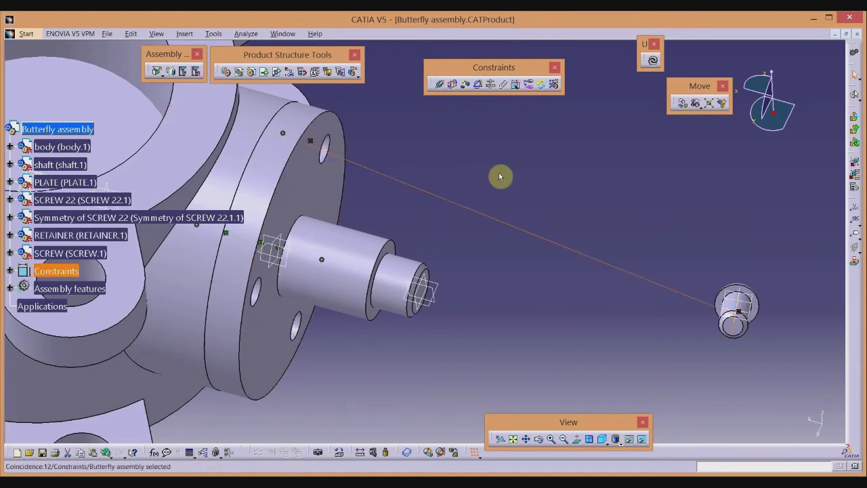
Add a surface contact constraint between the RETAINER's outer face and the underside of the SCREW's head
left_click(454, 84)
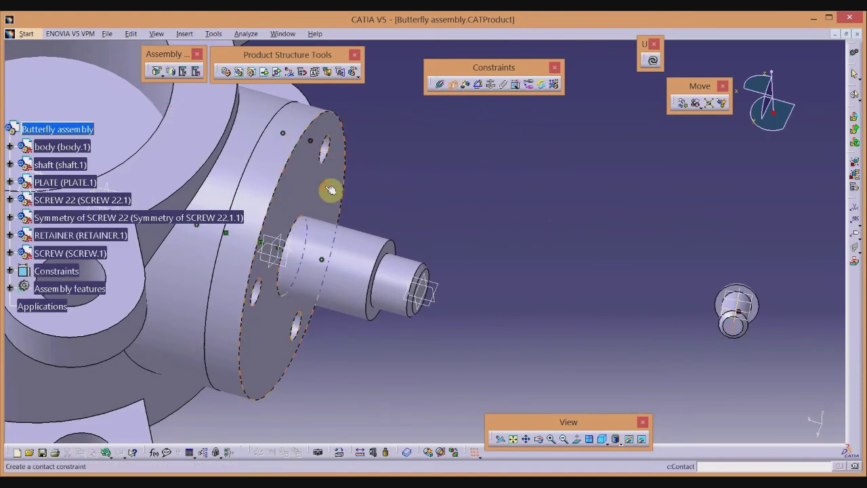
left_click(332, 191)
left_click(743, 291)
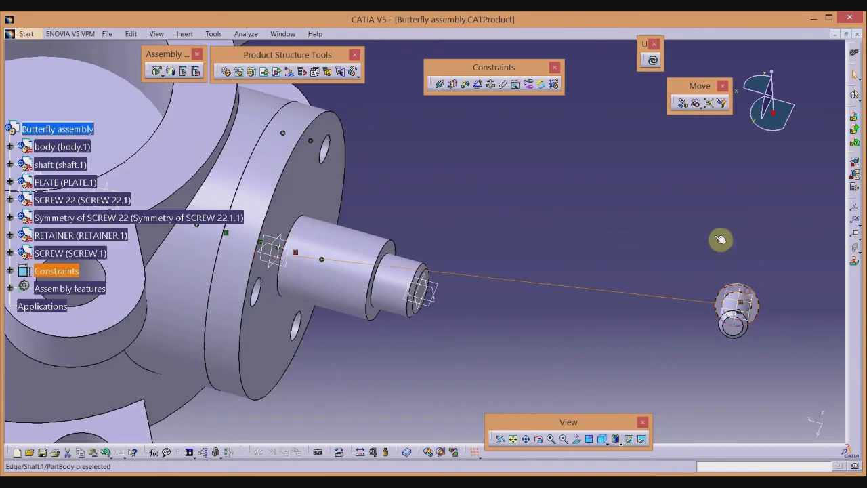
Update the assembly to seat the SCREW in the RETAINER's upper hole
left_click(650, 64)
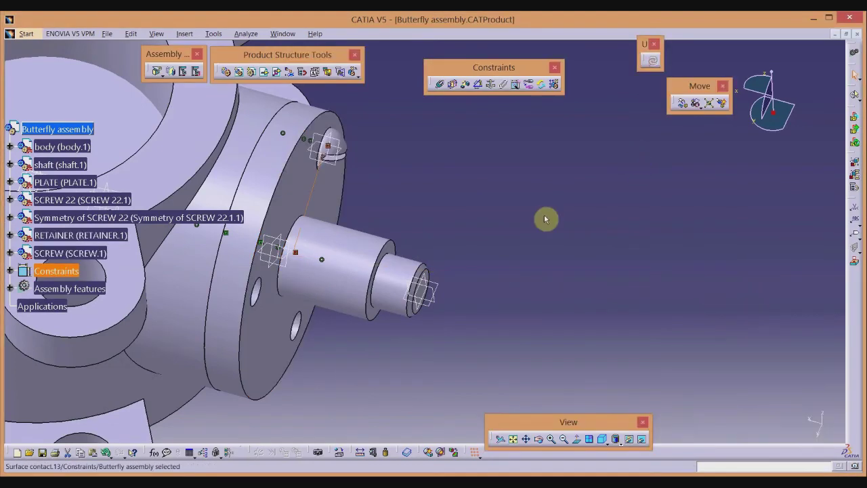
middle_click_drag(545, 220, 622, 219)
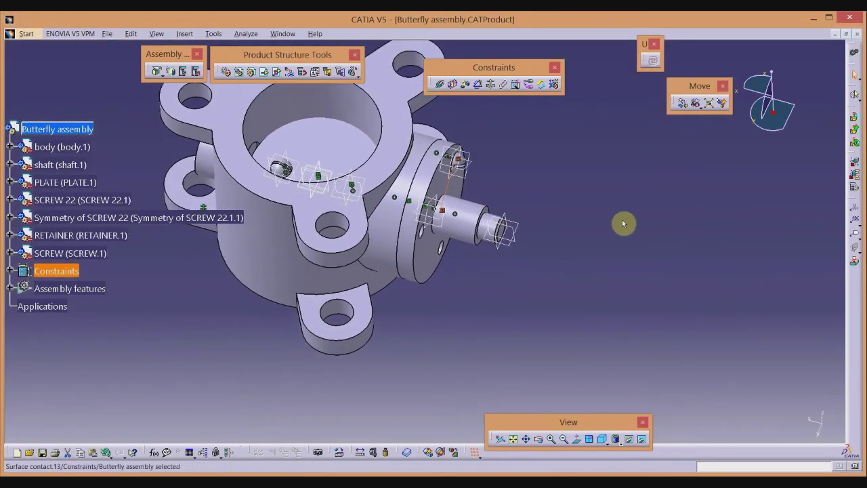
Analyze the remaining degrees of freedom of SCREW.1 and close the analysis
left_click(67, 253)
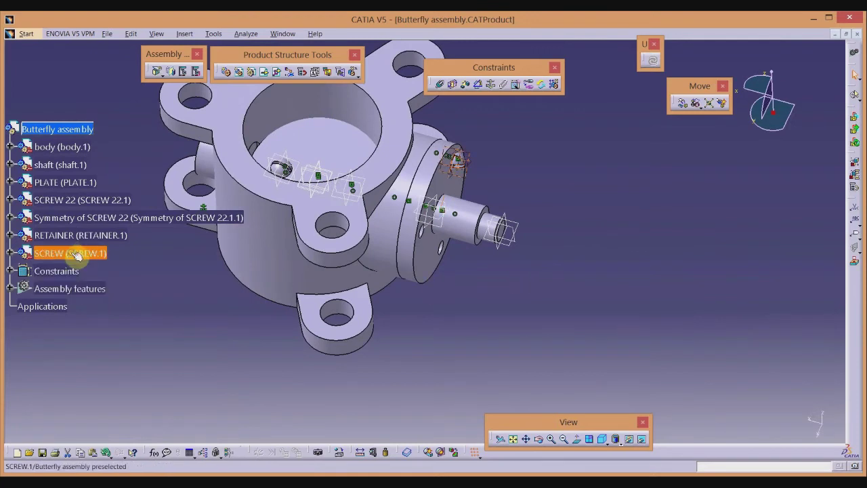
right_click(71, 253)
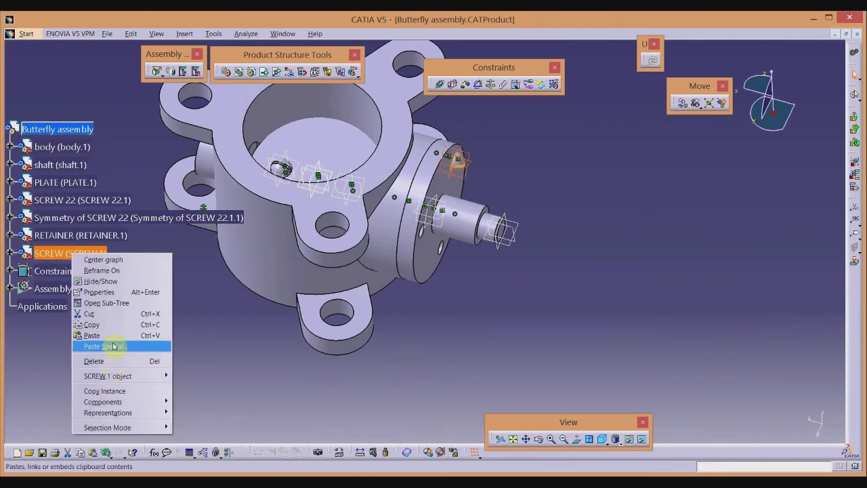
mouse_move(119, 376)
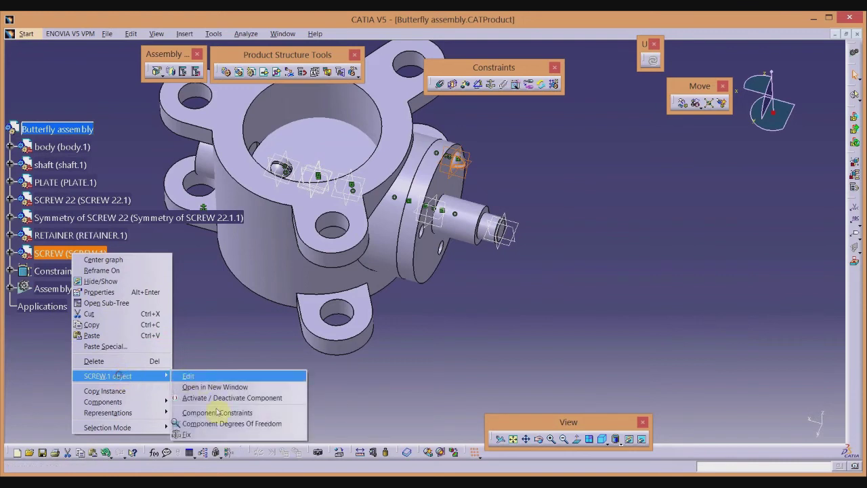
left_click(221, 425)
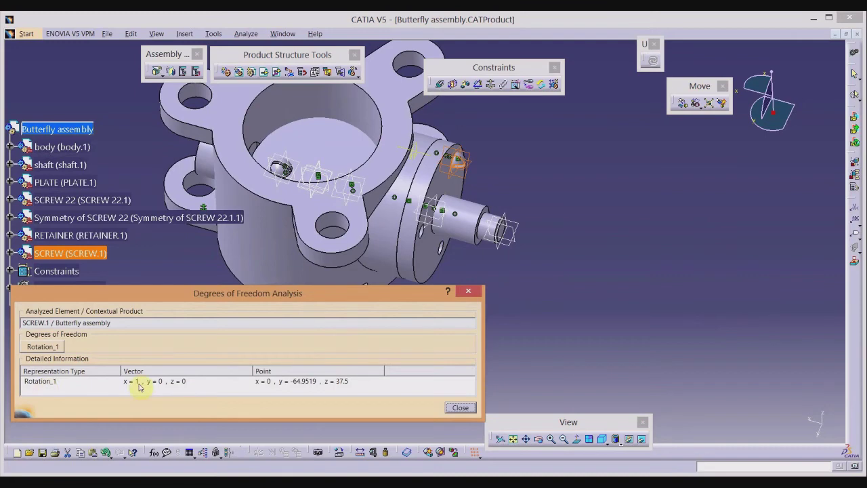
left_click(460, 409)
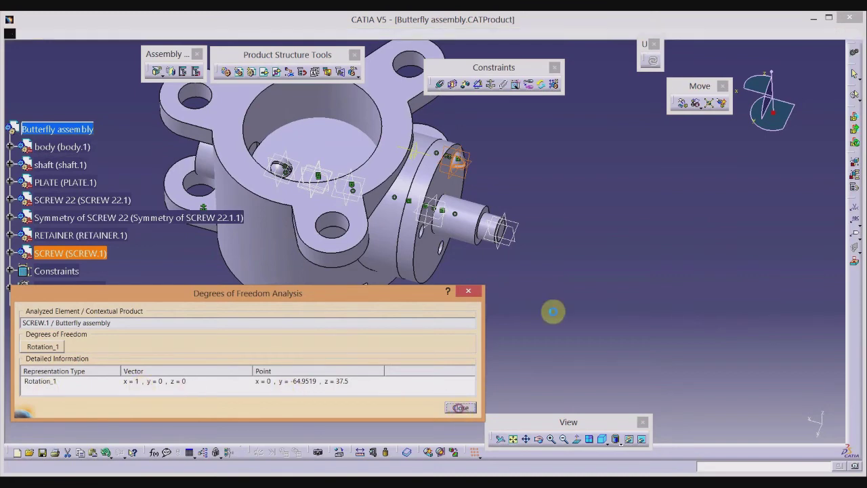
middle_click_drag(555, 225, 515, 160)
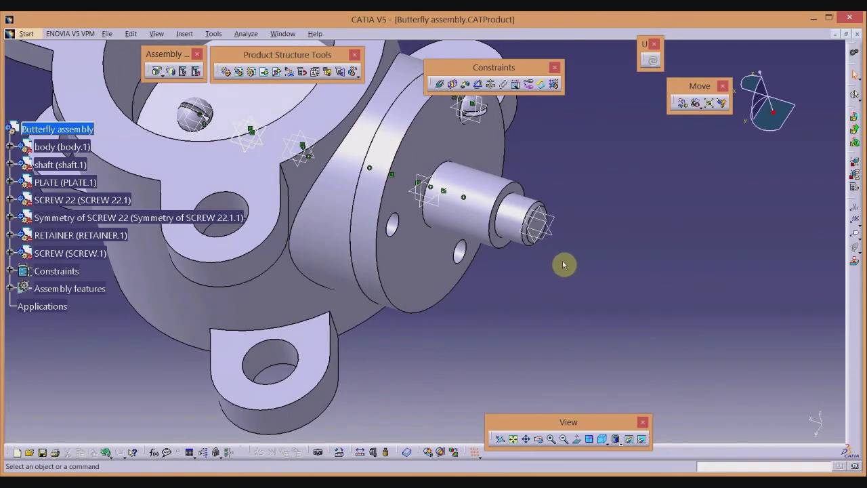
middle_click_drag(574, 183, 552, 85)
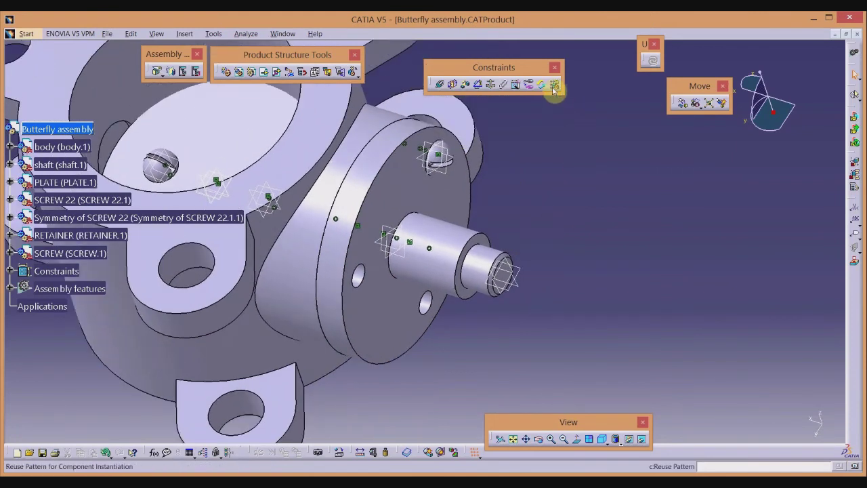
left_click(554, 85)
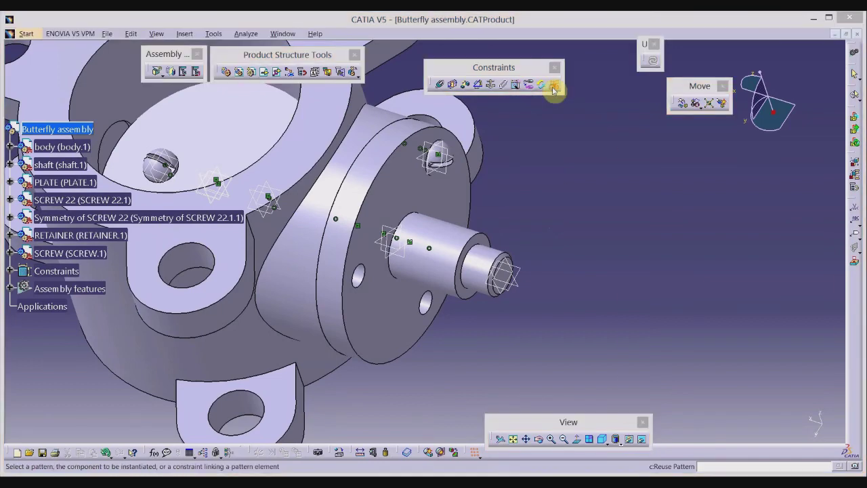
left_click(363, 280)
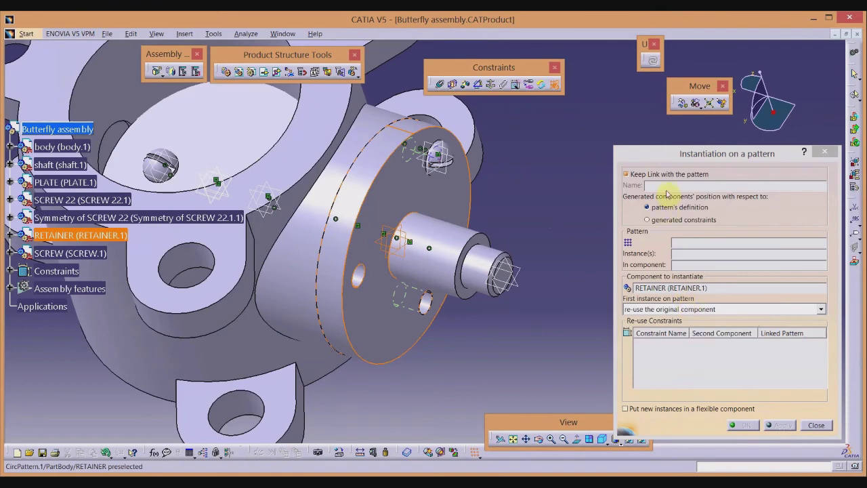
left_click(679, 309)
left_click(678, 319)
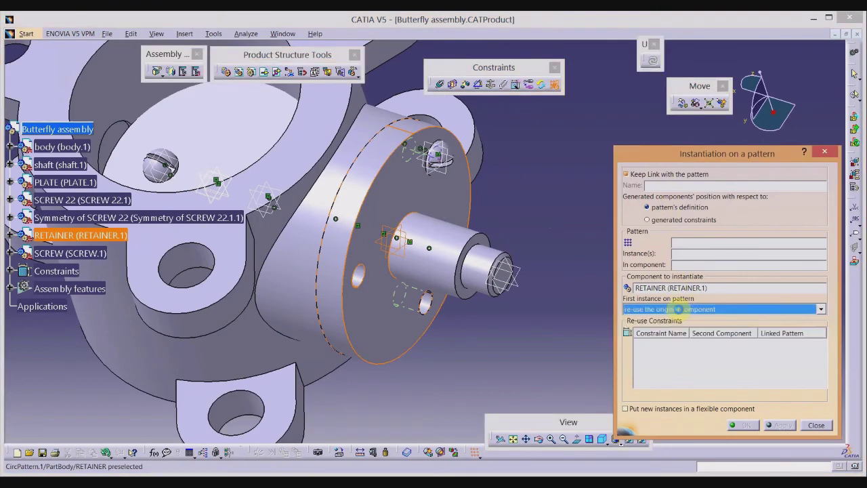
left_click(439, 159)
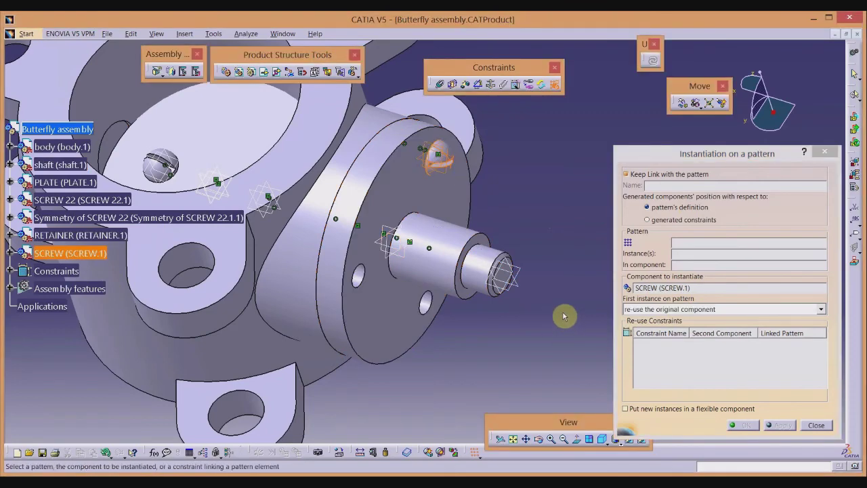
left_click(661, 310)
left_click(662, 320)
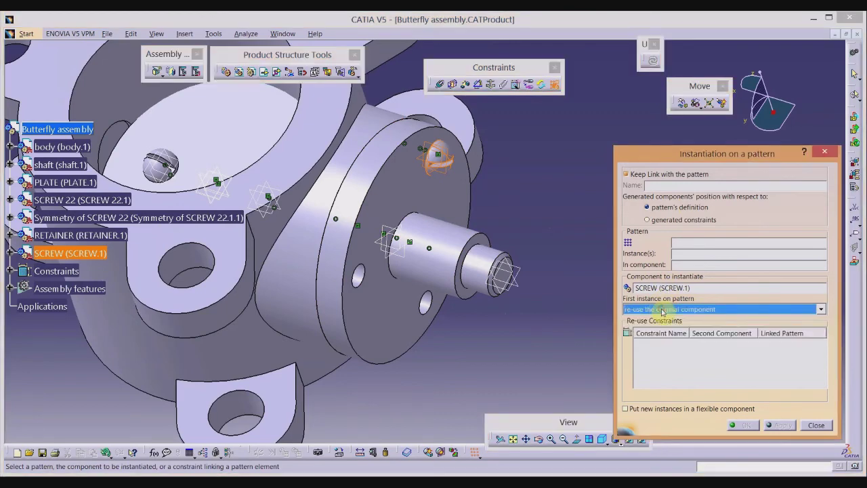
left_click(363, 279)
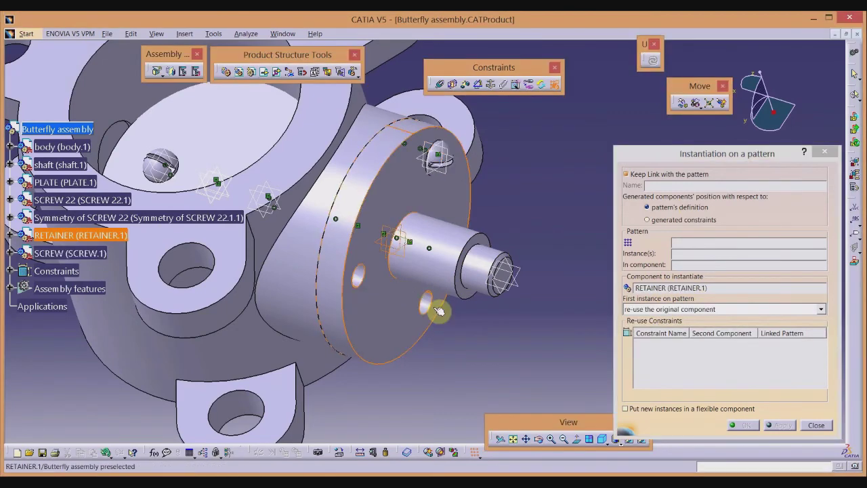
left_click(814, 424)
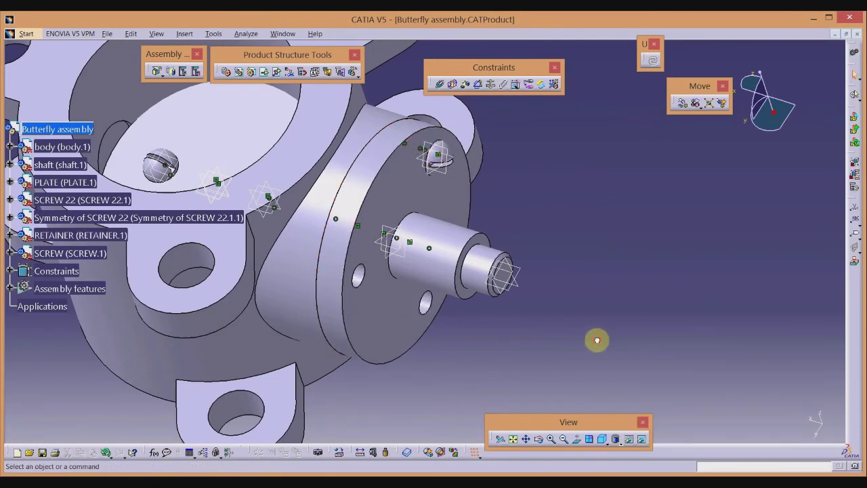
Reuse the RETAINER's circular hole pattern to instantiate the SCREW in its remaining holes, keeping the original component as the first instance
left_click(426, 299)
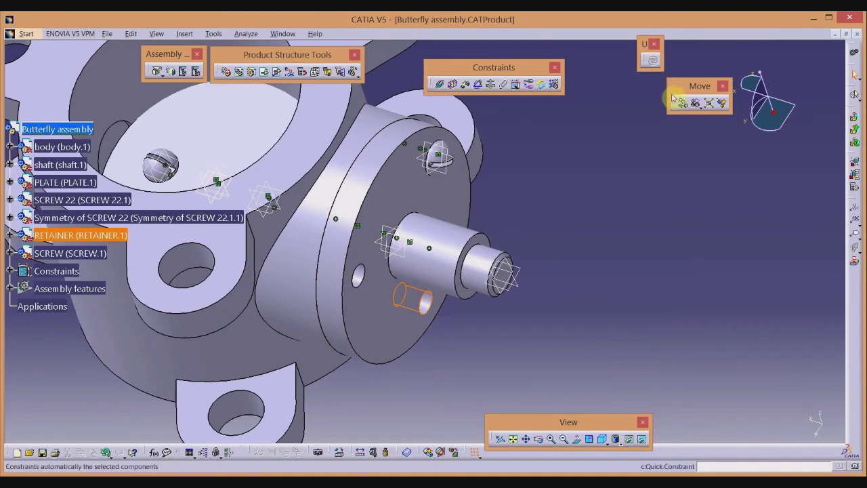
left_click(554, 84)
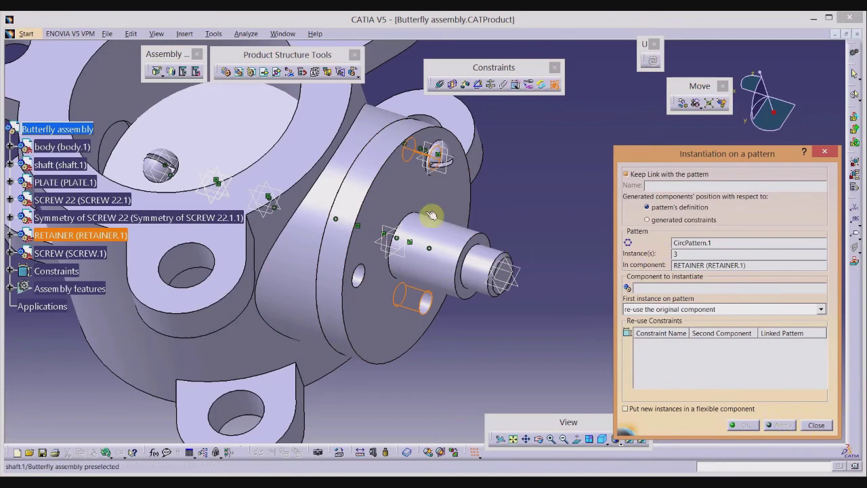
left_click(439, 152)
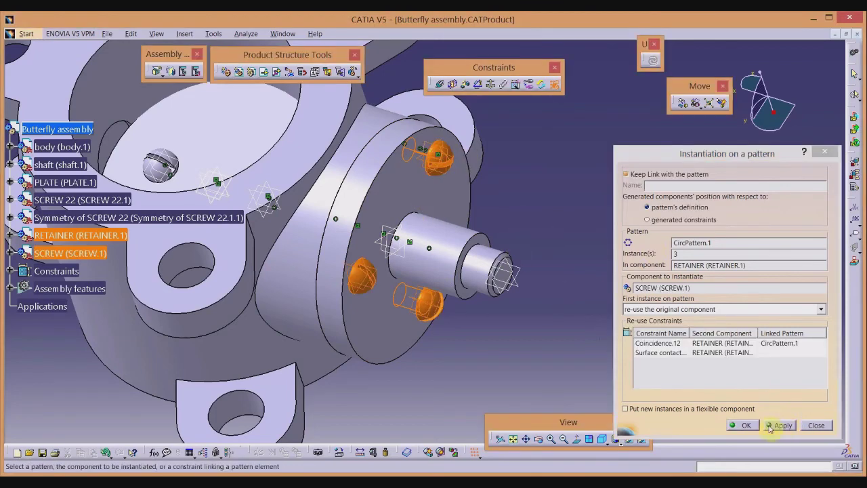
left_click(748, 425)
middle_click_drag(616, 252, 636, 229)
middle_click_drag(553, 238, 622, 213)
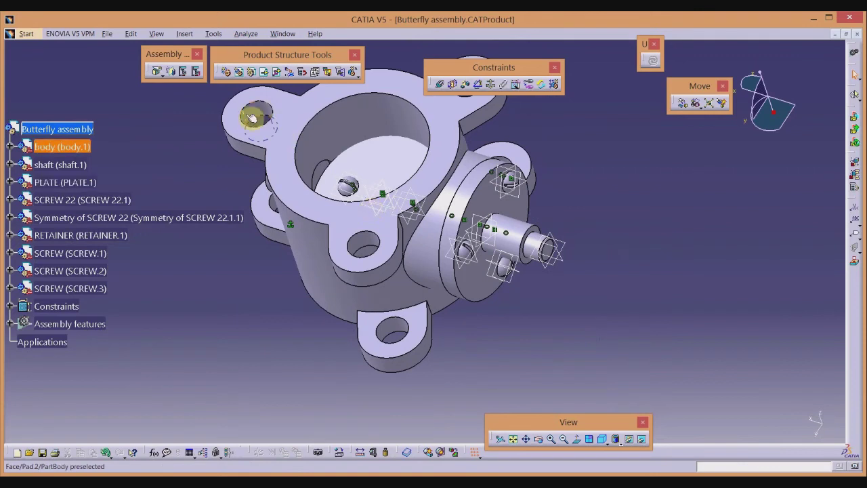
Insert the existing part ARM into the top-level Butterfly assembly
left_click(50, 130)
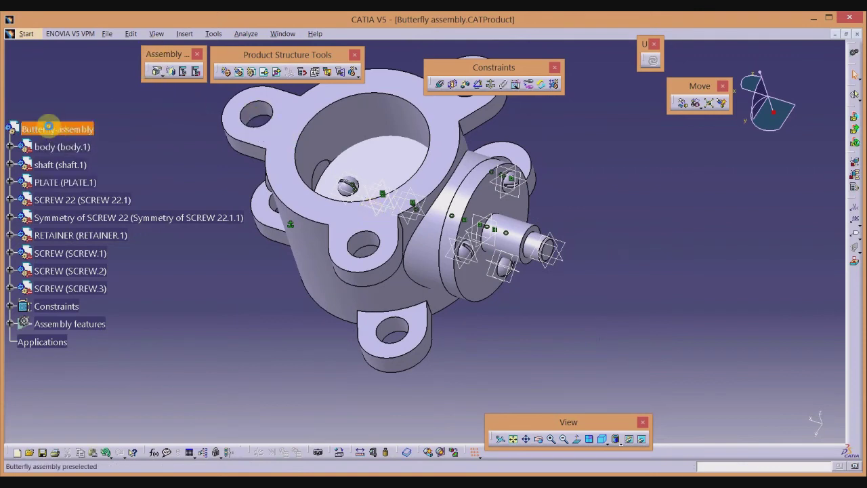
left_click(323, 111)
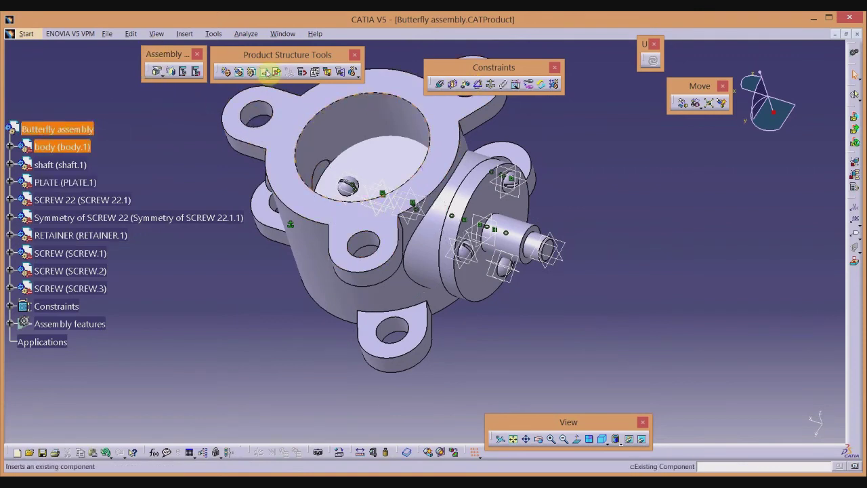
left_click(276, 73)
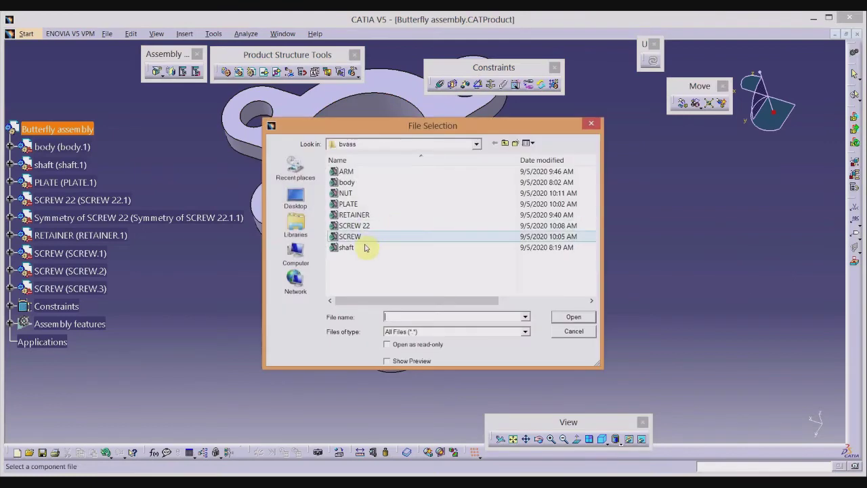
double_click(335, 171)
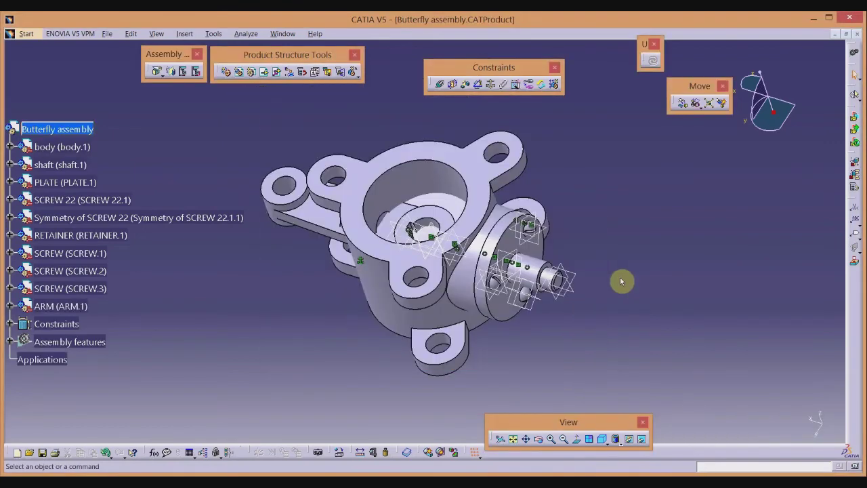
Move the ARM along the X axis until it is clear of the body and the shaft's end
left_click(683, 103)
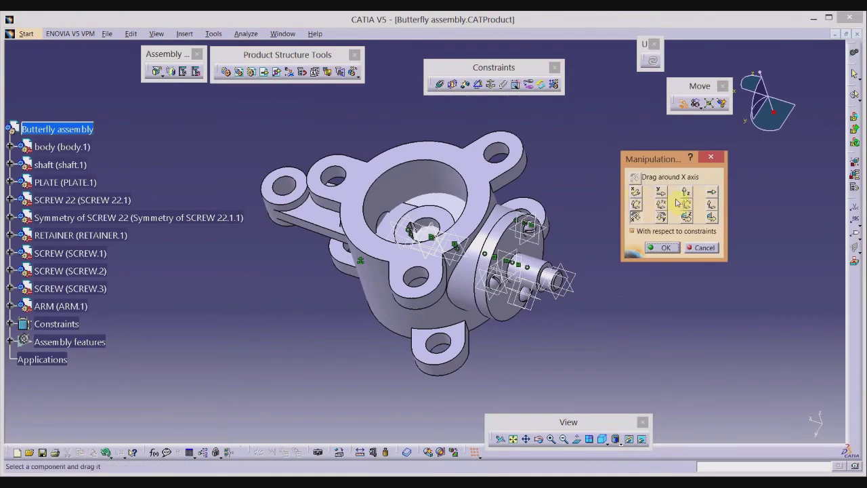
left_click(637, 194)
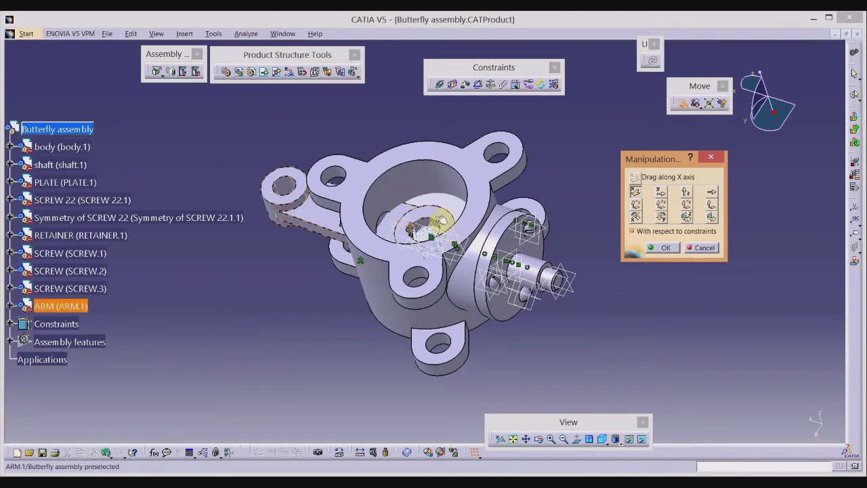
left_click_drag(441, 219, 768, 354)
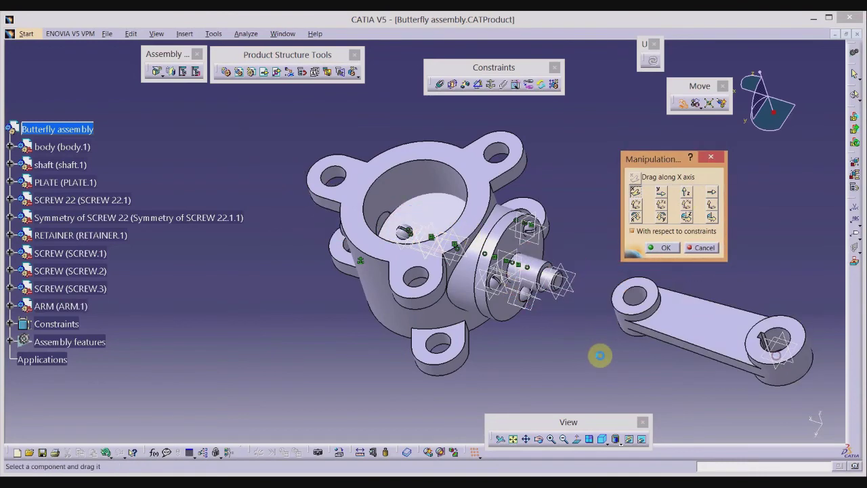
middle_click_drag(431, 338, 380, 336)
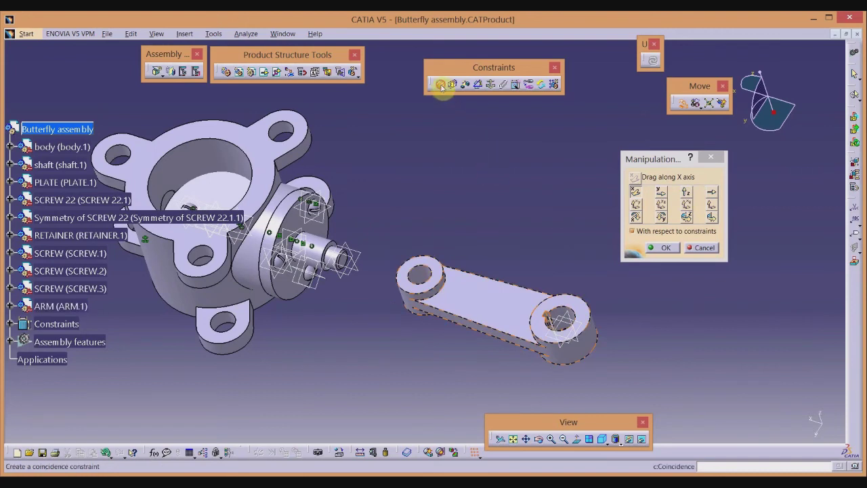
Add a coincidence constraint between the axis of the ARM's keyed hole and the shaft's axis
left_click(440, 84)
left_click(562, 311)
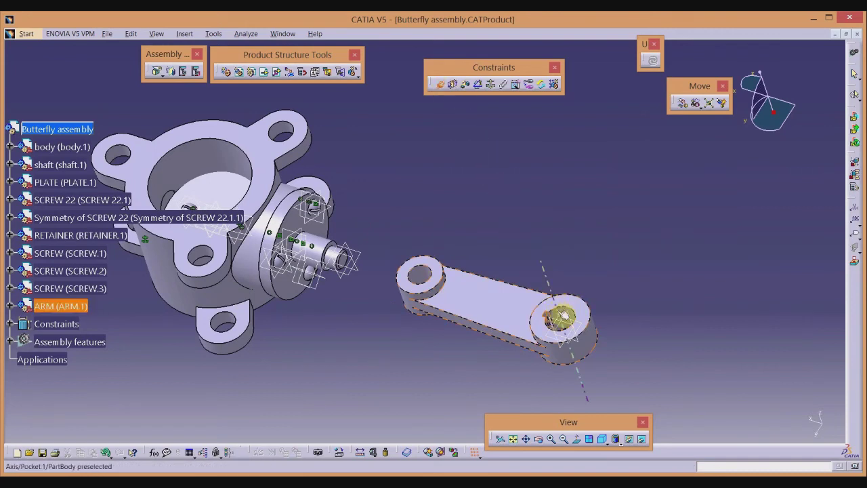
left_click(319, 251)
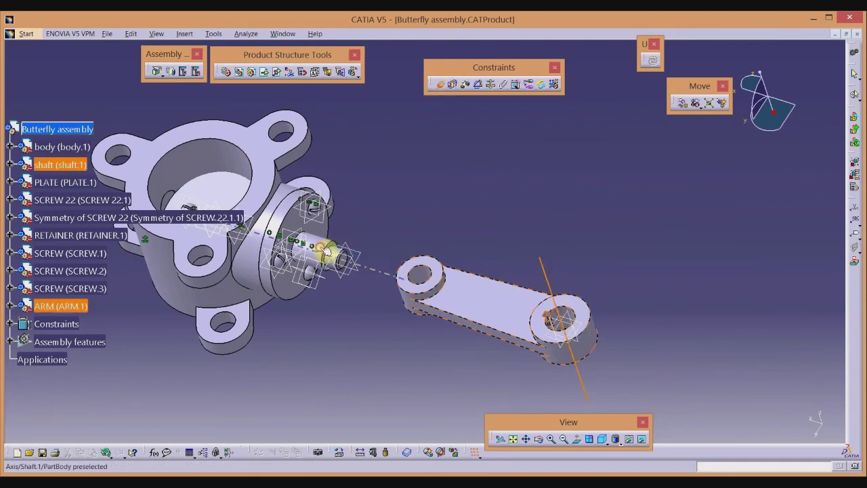
Add a surface contact constraint between the ARM's keyed boss face and the RETAINER's outer face, and update the assembly
left_click(452, 84)
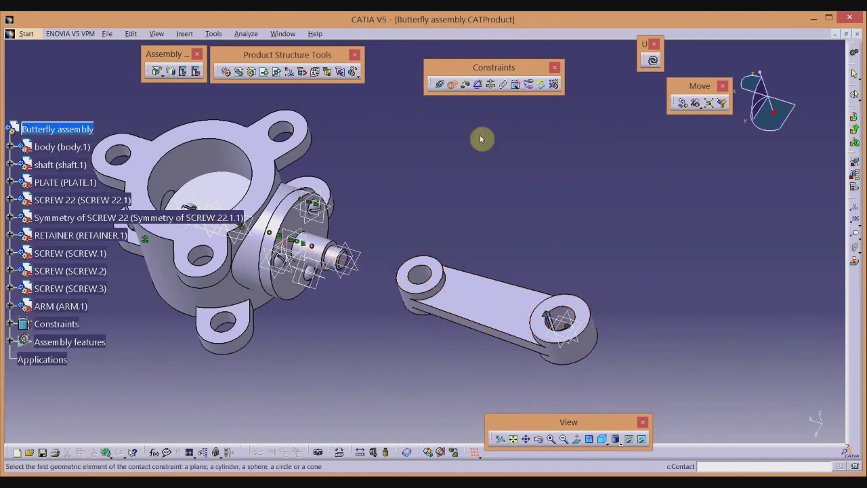
left_click(581, 307)
left_click(311, 227)
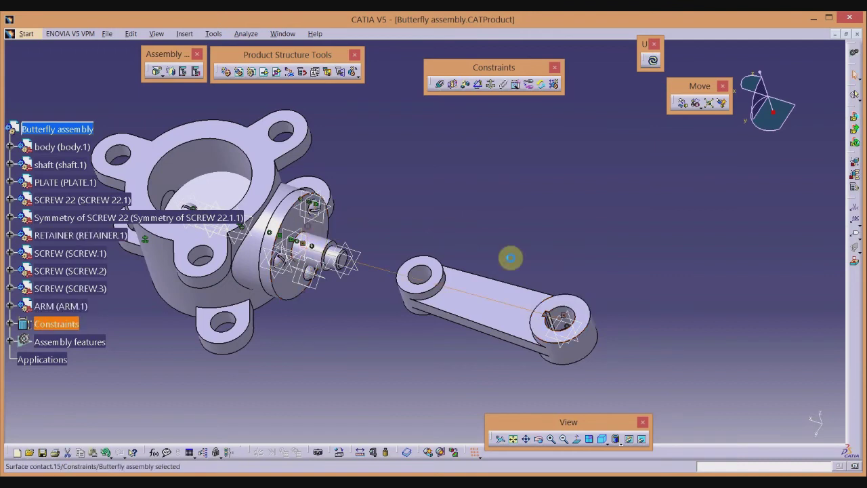
left_click(652, 60)
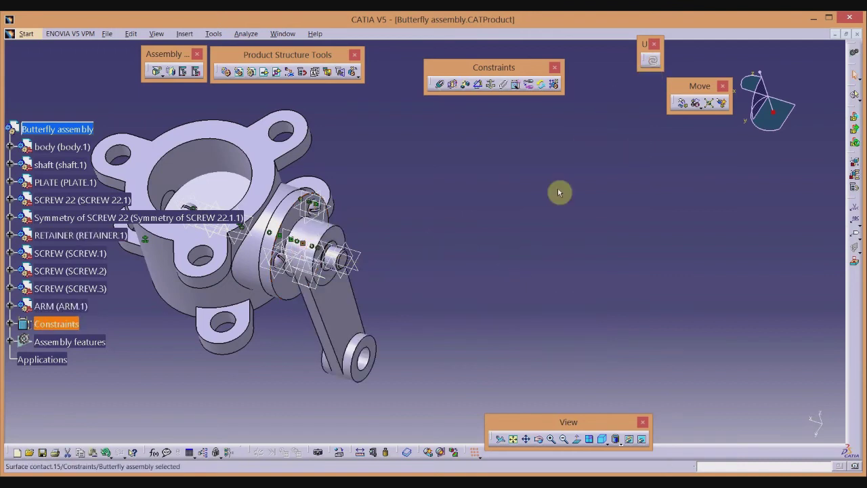
middle_click_drag(559, 193, 634, 240)
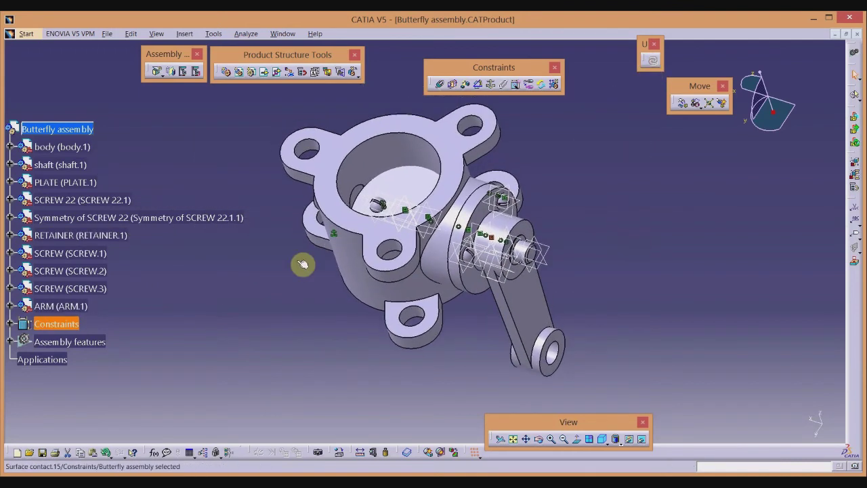
Analyze the remaining degrees of freedom of the ARM component in the assembly, and close the analysis
right_click(76, 309)
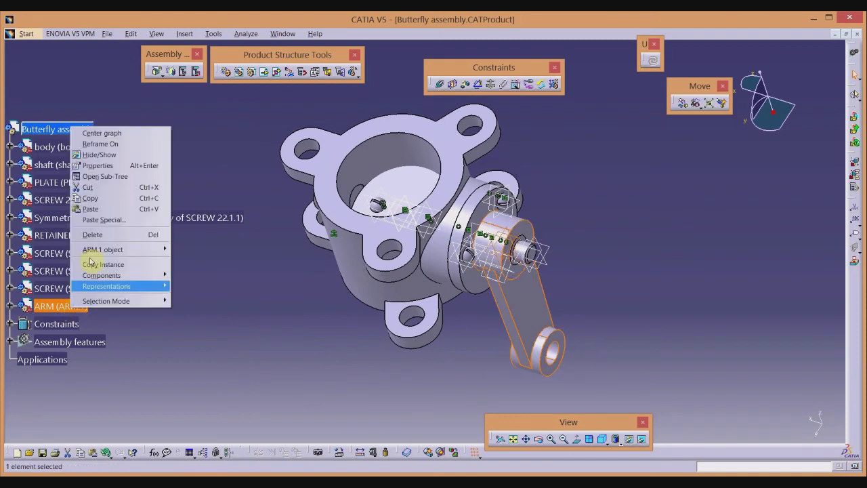
mouse_move(102, 249)
left_click(230, 297)
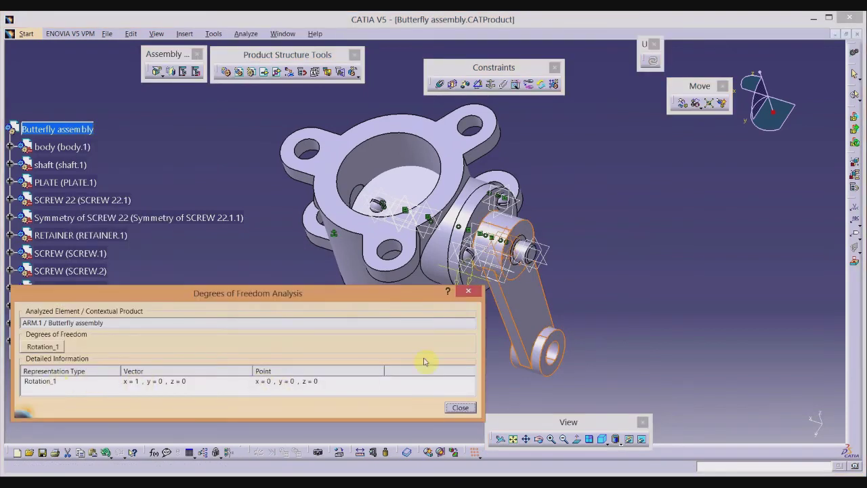
left_click(459, 407)
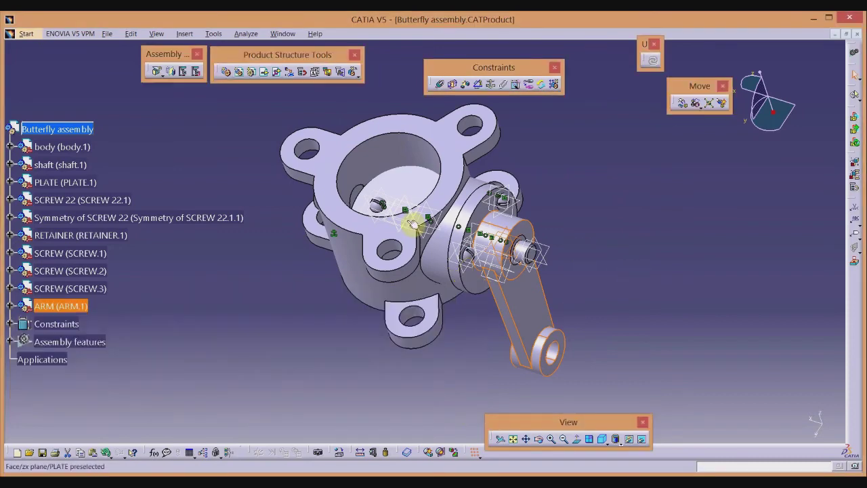
left_click(129, 236)
left_click(99, 289)
scroll(95, 293, "down", 3)
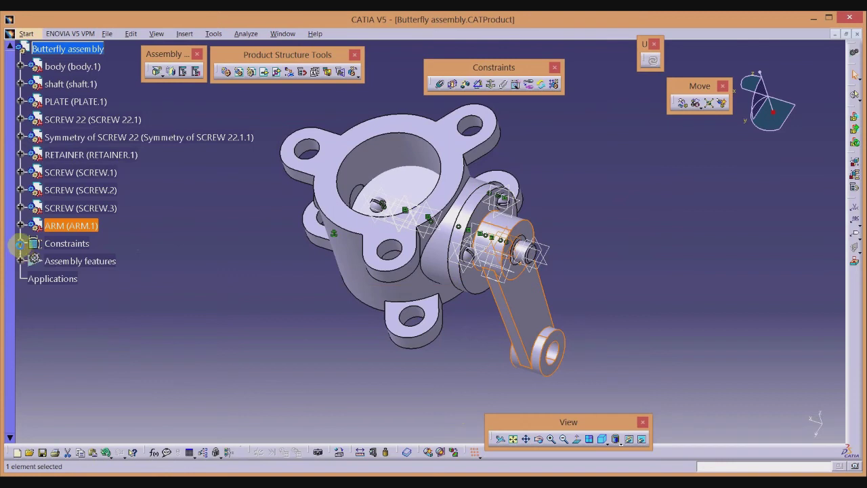
left_click(20, 243)
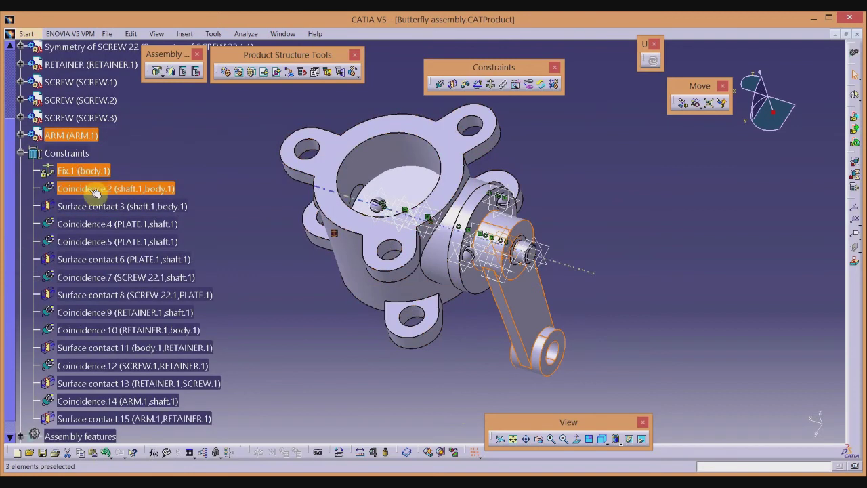
left_click(107, 223, "shift")
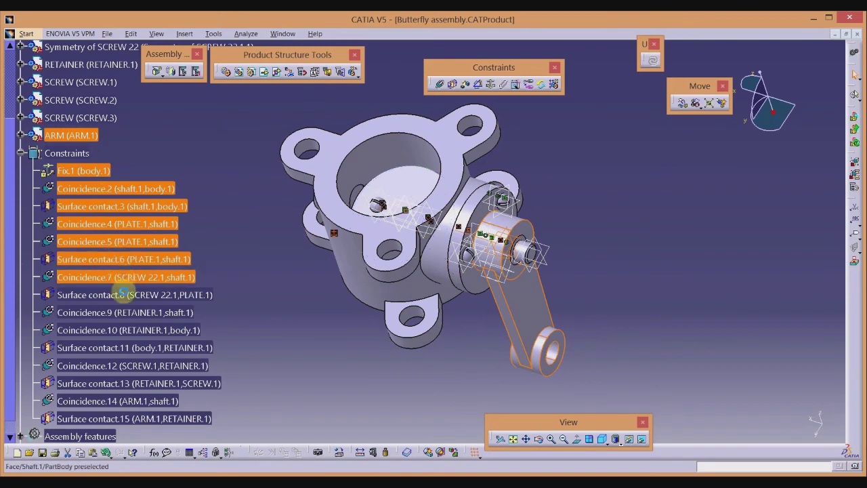
left_click(125, 330, "shift")
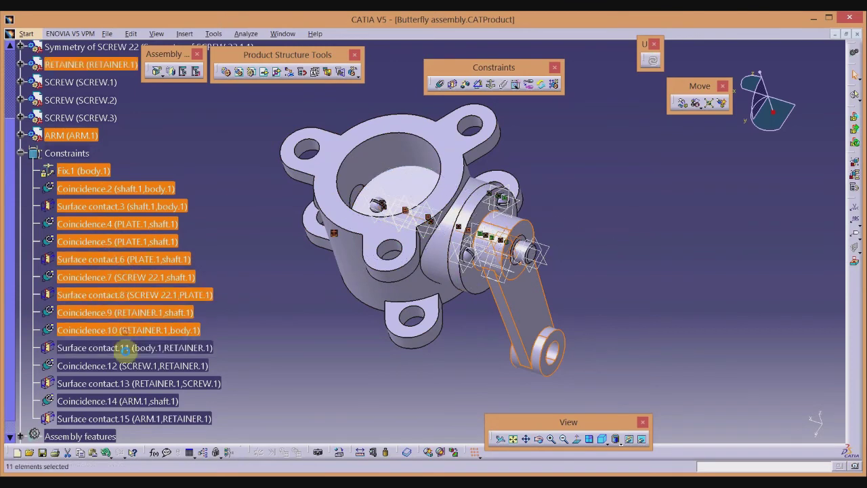
double_click(130, 384)
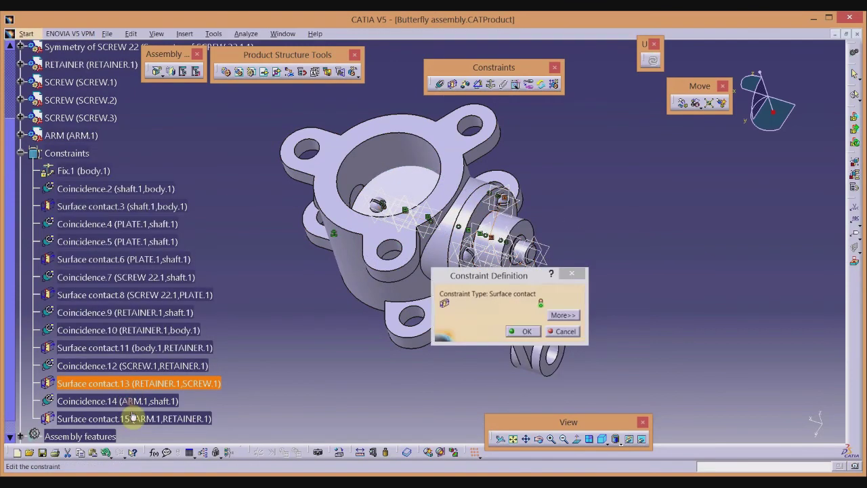
left_click(561, 332)
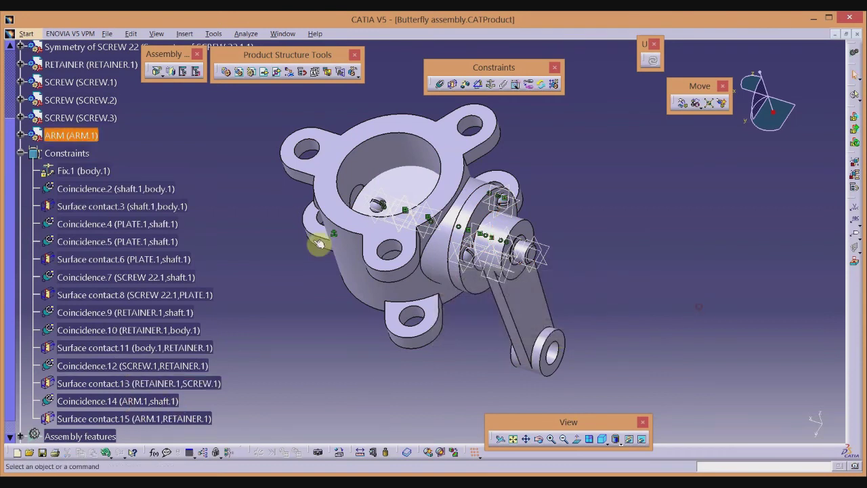
Hide the assembly constraints from Coincidence.2 through Surface contact.11, and collapse the Constraints branch in the tree
left_click_drag(179, 350, 107, 188)
left_click(110, 188, "ctrl")
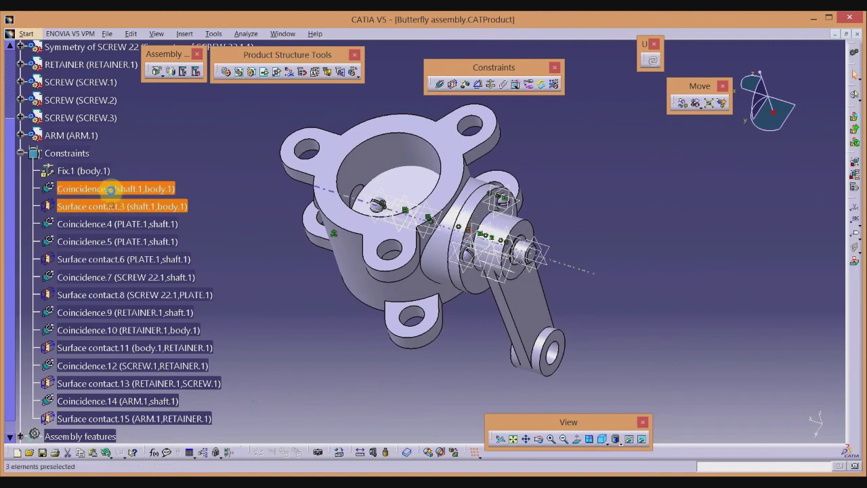
left_click(111, 224, "ctrl")
left_click(115, 241, "ctrl")
left_click(119, 259, "ctrl")
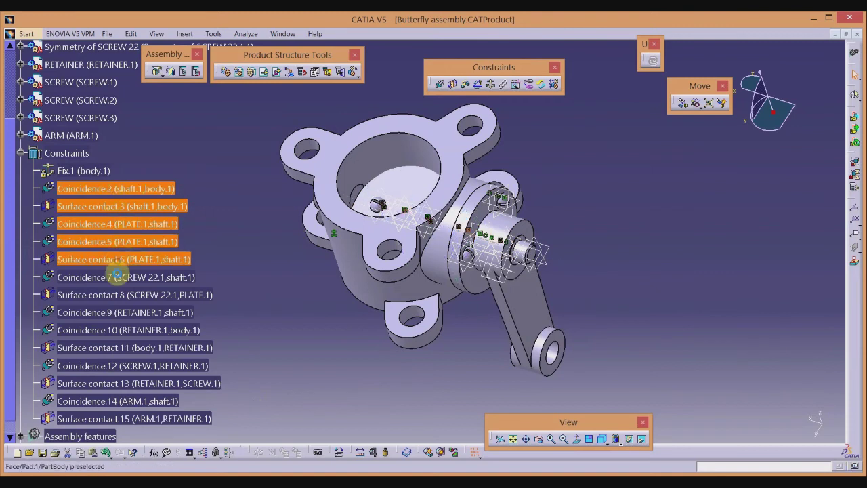
left_click(120, 277, "ctrl")
left_click(122, 294, "ctrl")
left_click(120, 312, "ctrl")
left_click(120, 329, "ctrl")
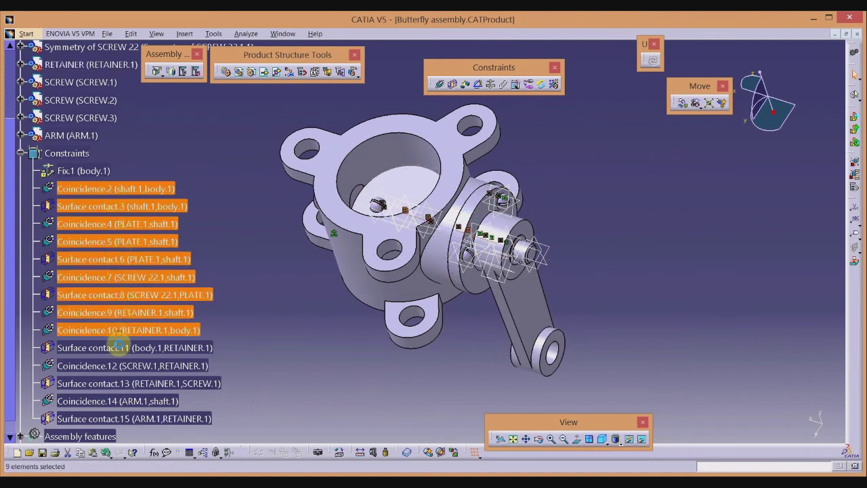
left_click(119, 349, "ctrl")
right_click(119, 350)
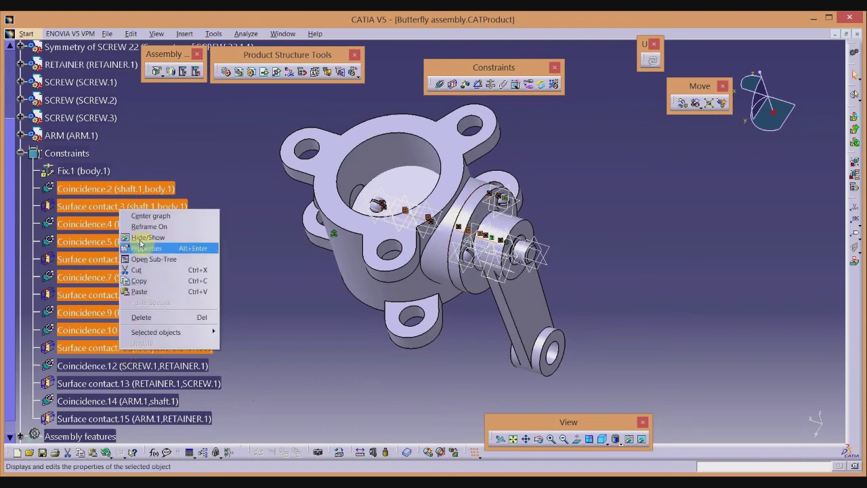
left_click(169, 238)
middle_click_drag(222, 189, 230, 238)
left_click(21, 153)
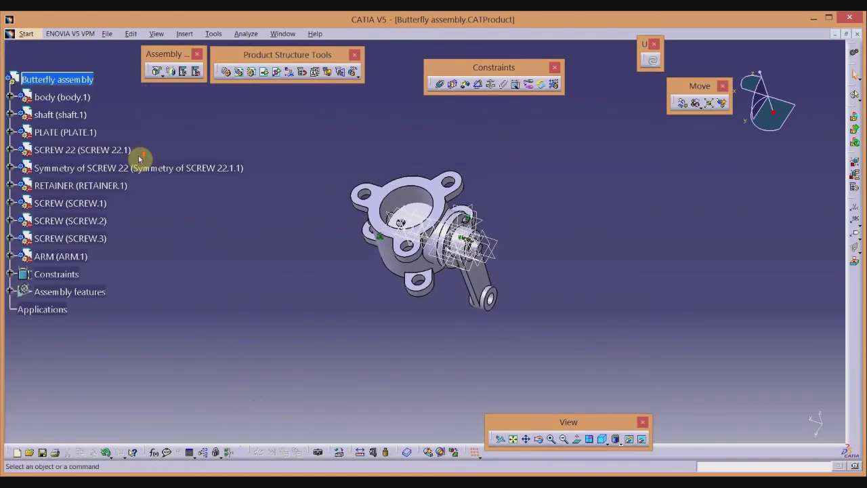
Hide the xy, yz and zx reference planes of the body part
left_click(10, 136)
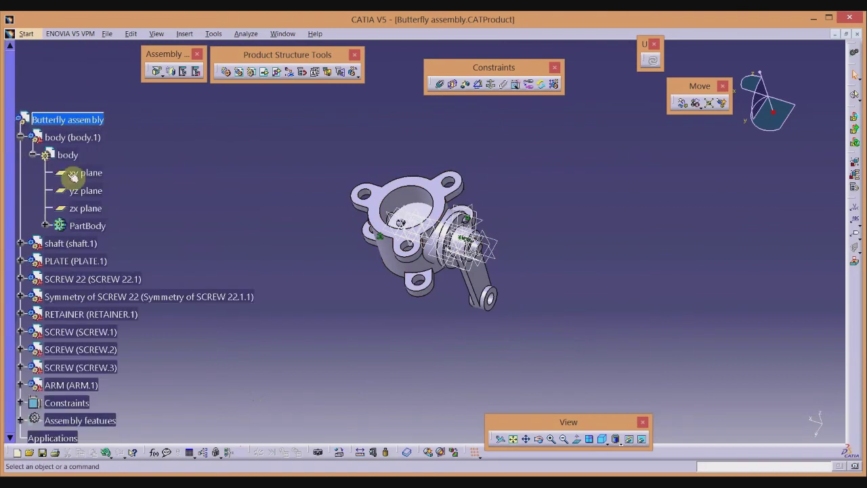
left_click(85, 173)
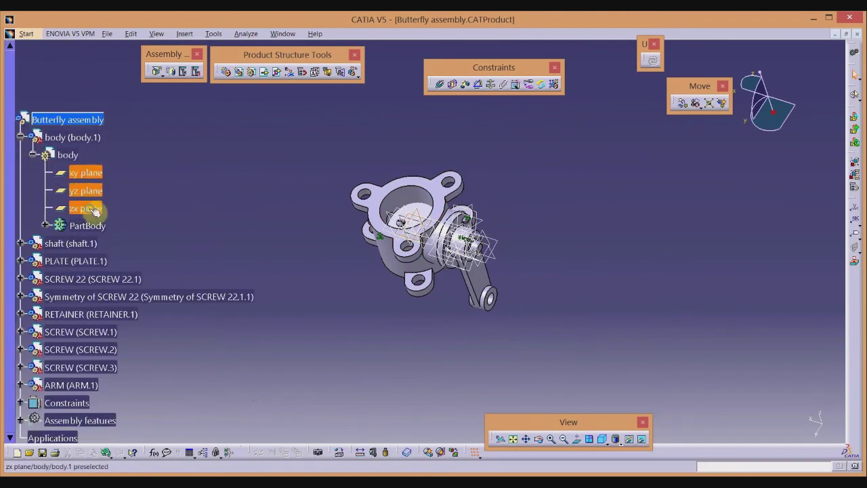
right_click(95, 212)
left_click(118, 248)
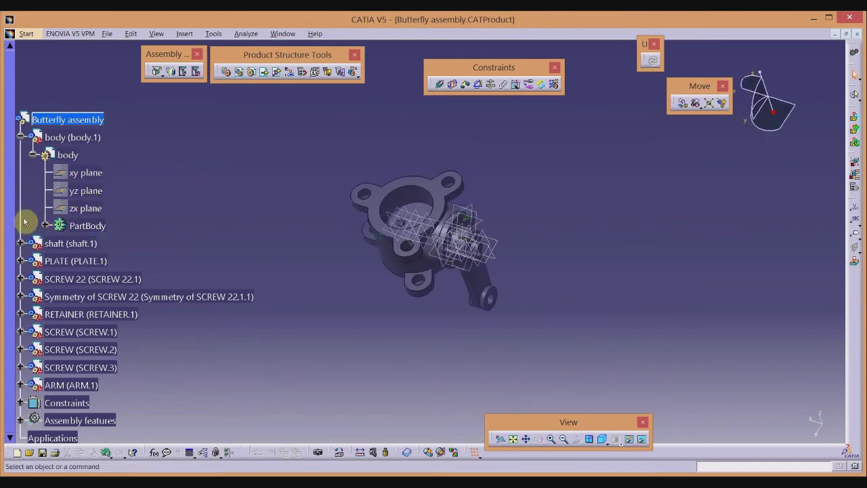
Hide the xy, yz and zx reference planes of the shaft part
left_click(21, 243)
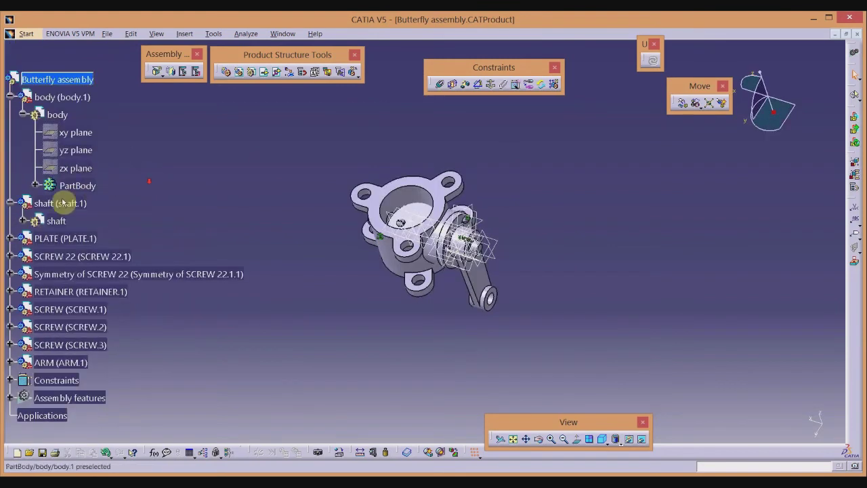
left_click(23, 220)
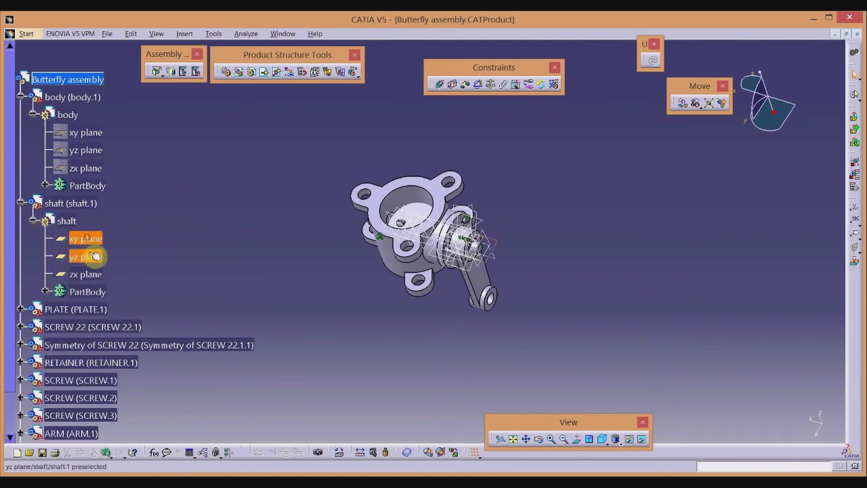
left_click(90, 275, "ctrl")
right_click(90, 275)
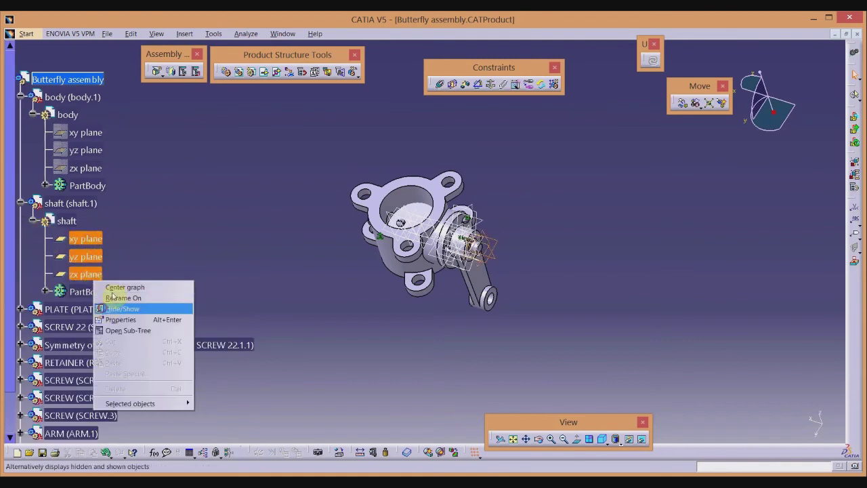
left_click(114, 305)
Hide the xy, yz and zx reference planes of the SCREW part under the SCREW.2 instance
middle_click_drag(172, 226, 226, 126)
scroll(93, 218, "down", 5)
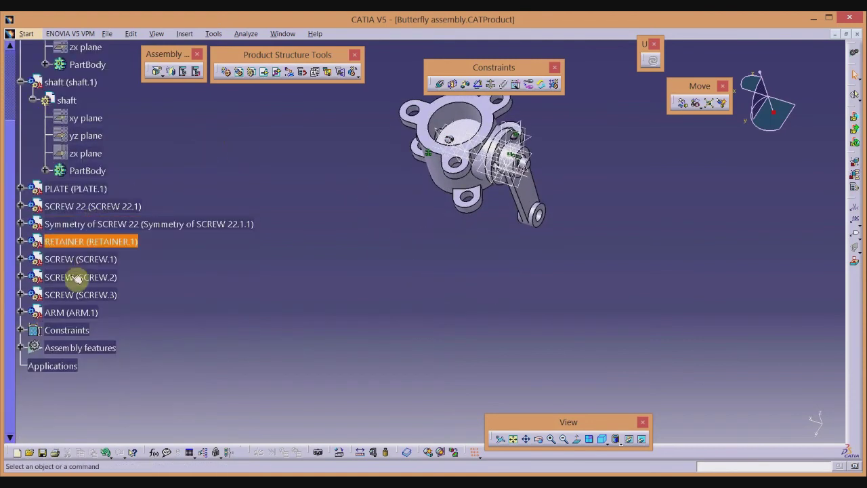
left_click(21, 277)
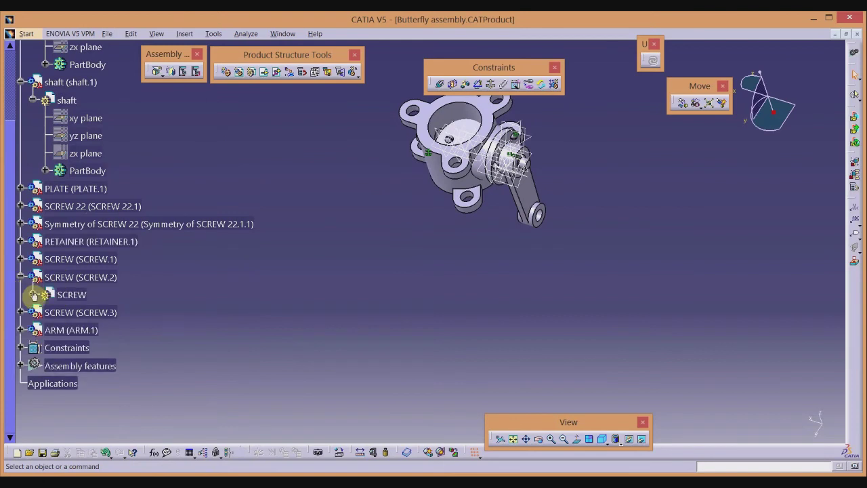
left_click(35, 295)
left_click(21, 291)
left_click(32, 294)
left_click(83, 348, "ctrl")
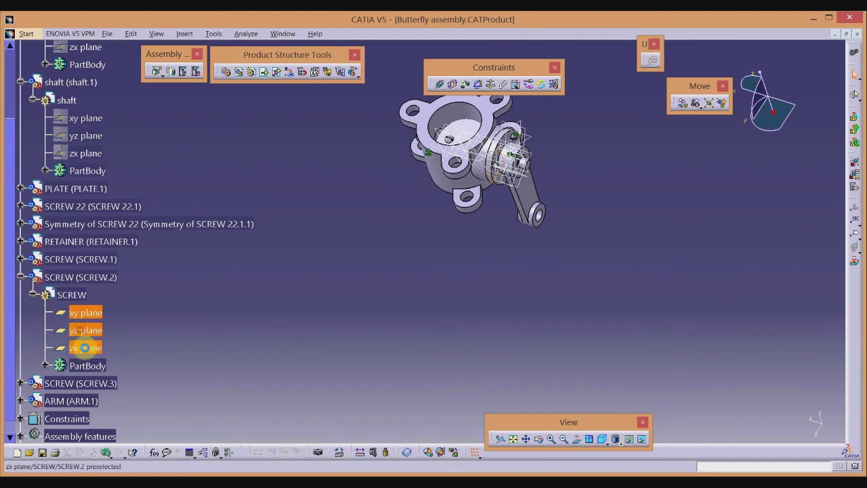
right_click(86, 350)
left_click(103, 246)
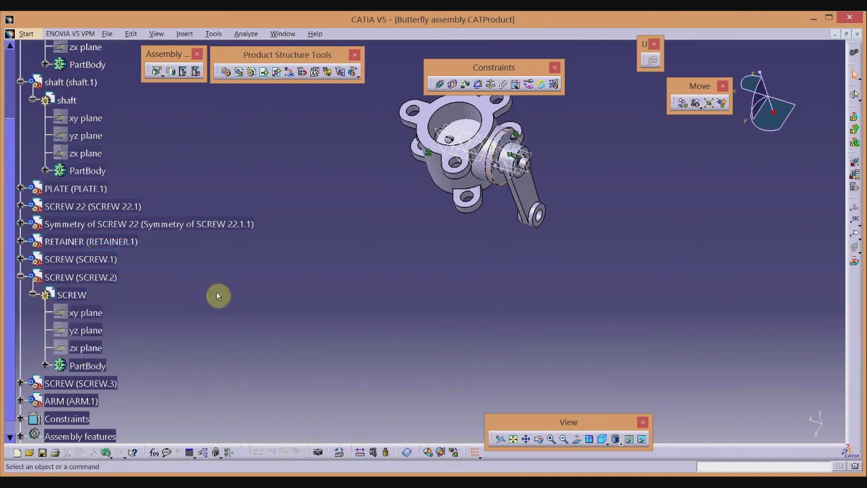
Apply Hide/Show to the ARM's xy, yz and zx planes together with the xy plane of SCREW.3
middle_click_drag(202, 248, 222, 173)
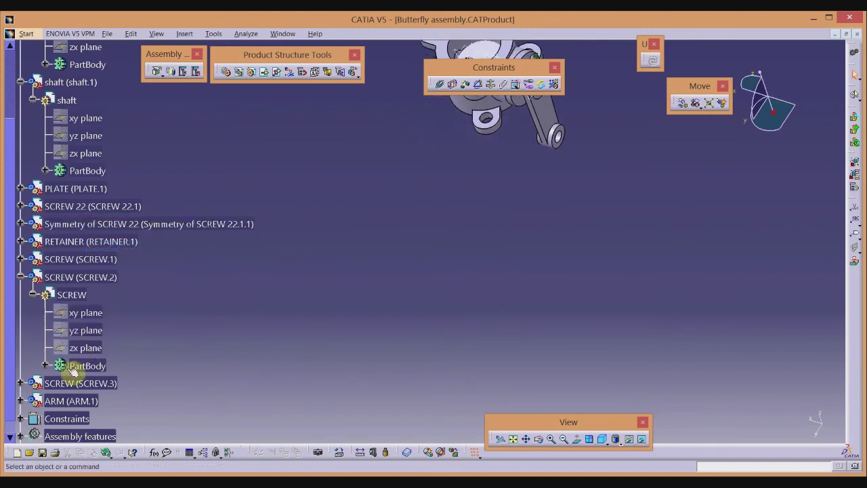
left_click(20, 383)
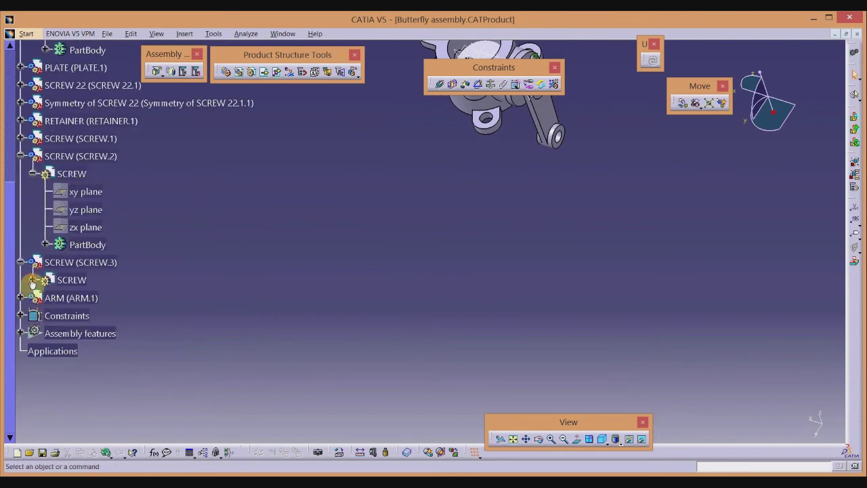
left_click(32, 280)
left_click(68, 296, "ctrl")
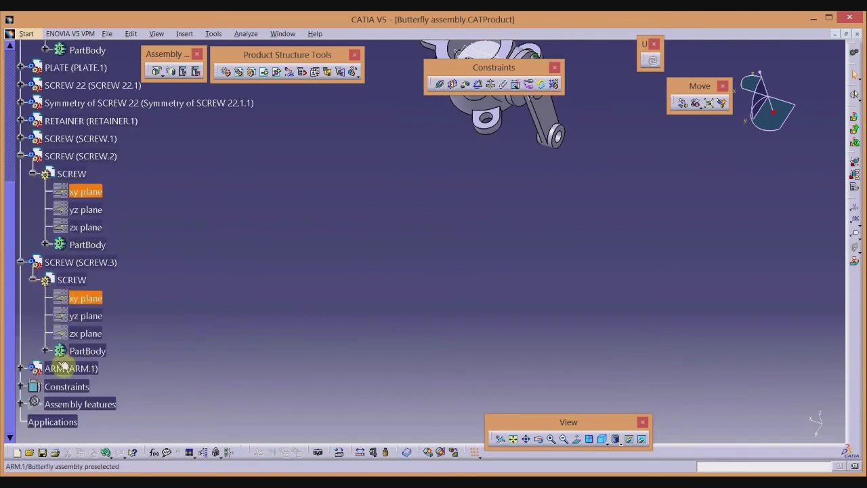
left_click(19, 368)
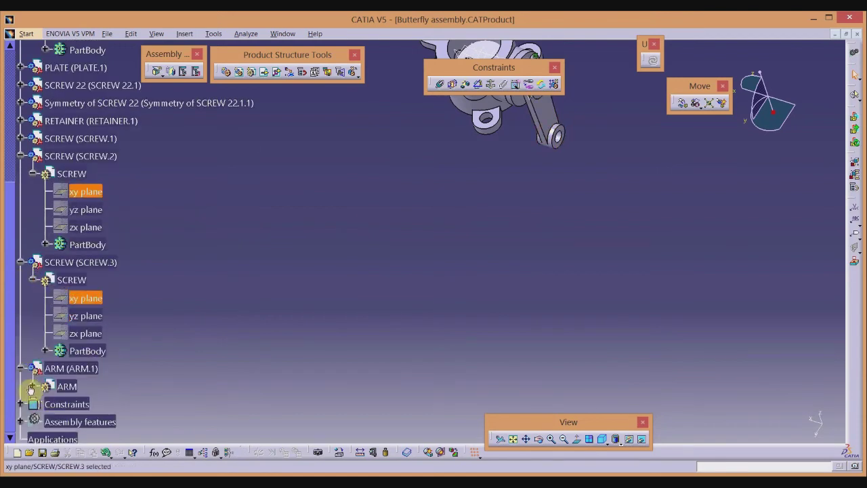
left_click(32, 386)
left_click(85, 326, "ctrl")
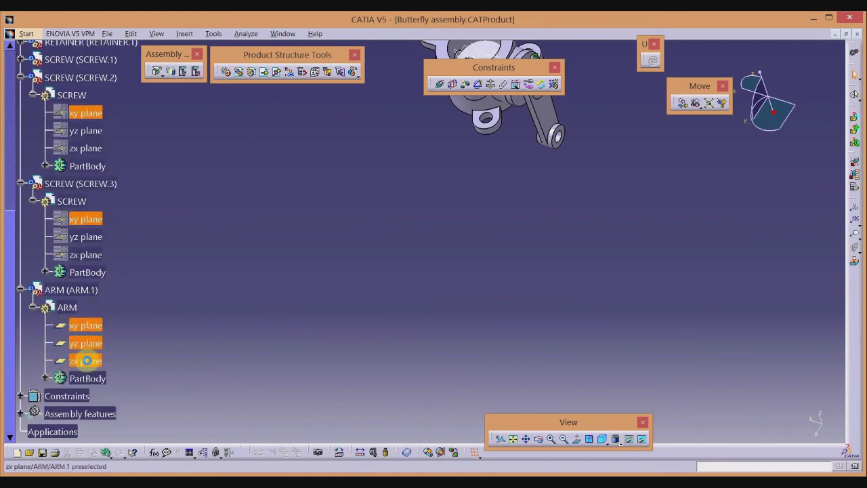
right_click(92, 365)
left_click(150, 259)
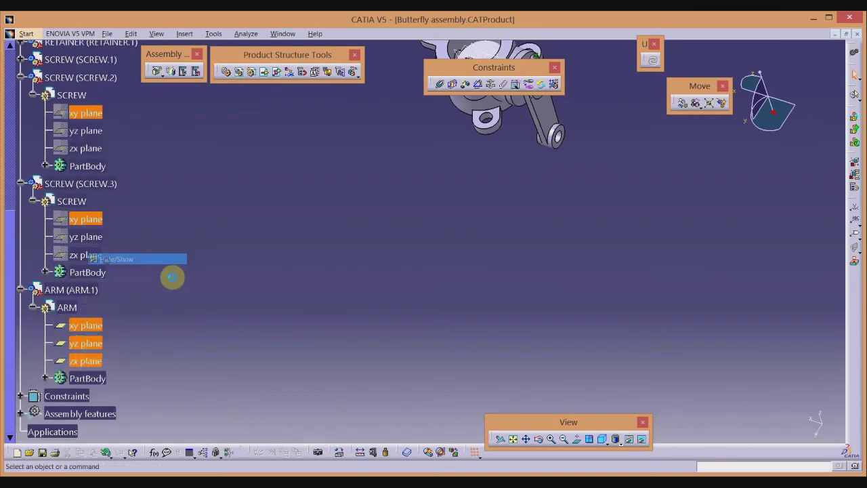
middle_click_drag(173, 264, 176, 366)
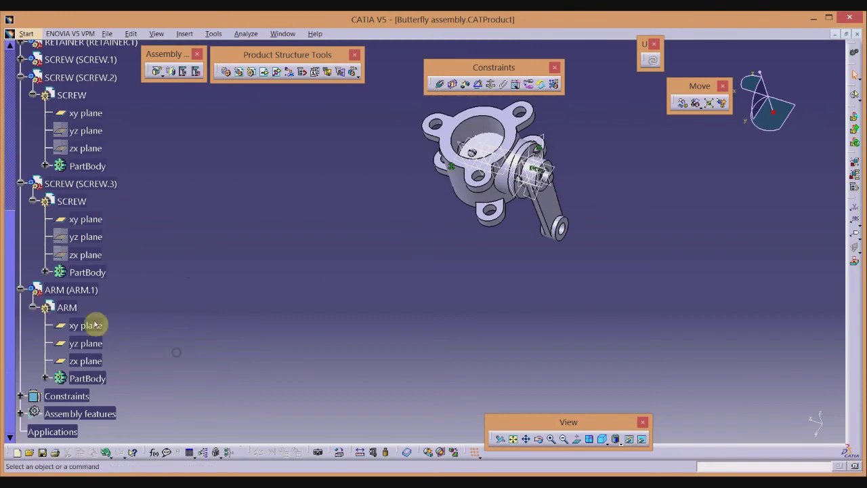
Hide the xy plane of the SCREW part under the SCREW.1 instance
scroll(93, 325, "down", 3)
scroll(60, 330, "up", 6)
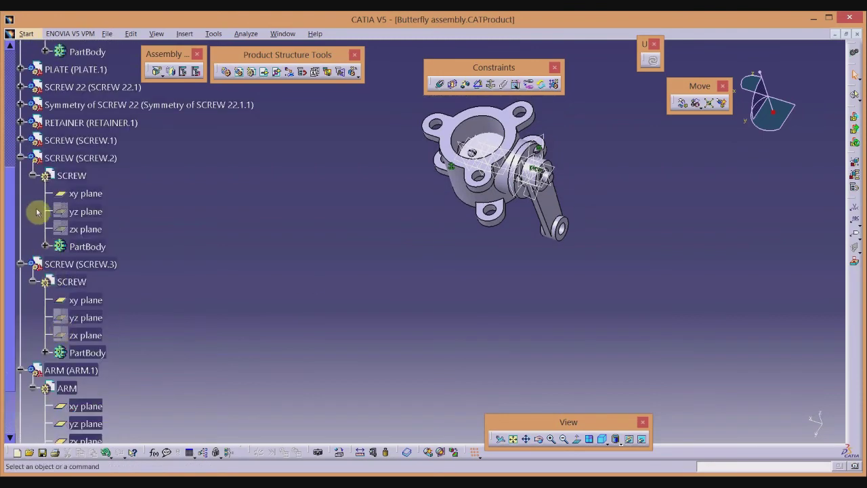
scroll(42, 214, "up", 2)
left_click(20, 198)
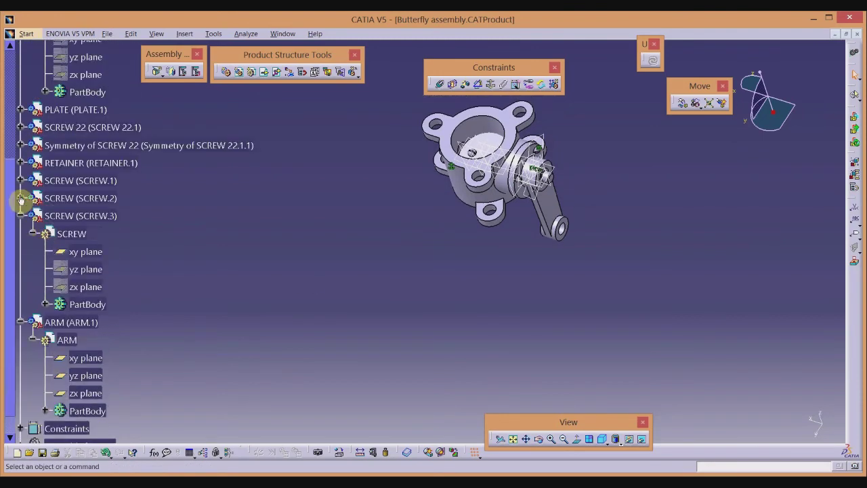
left_click(21, 198)
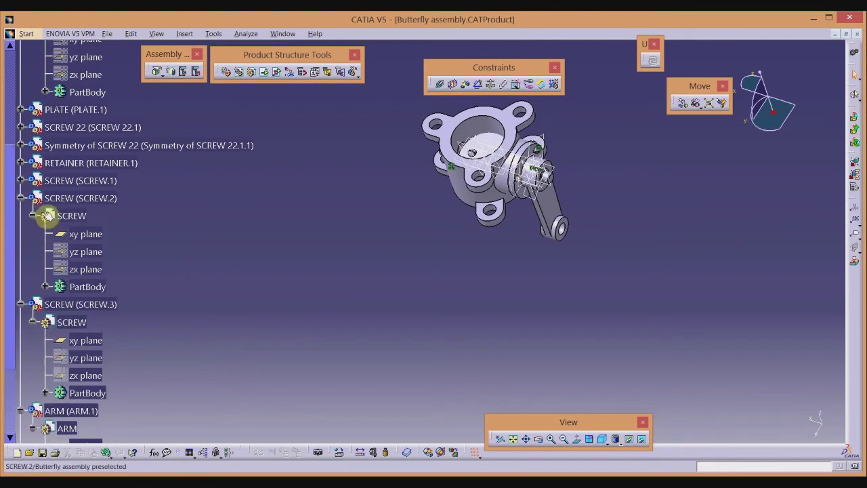
left_click(23, 180)
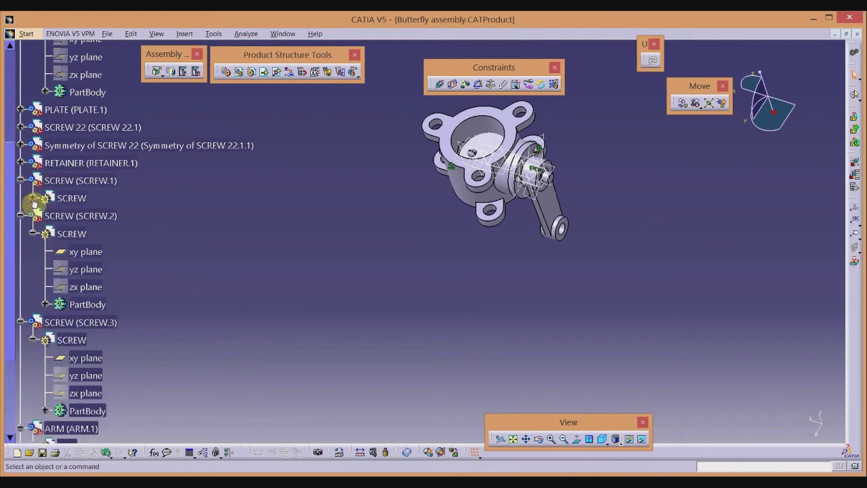
left_click(32, 198)
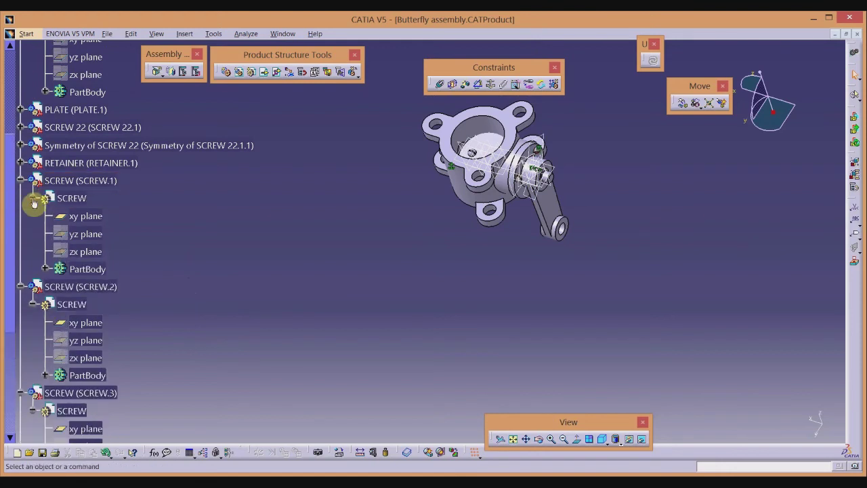
right_click(73, 218)
left_click(94, 246)
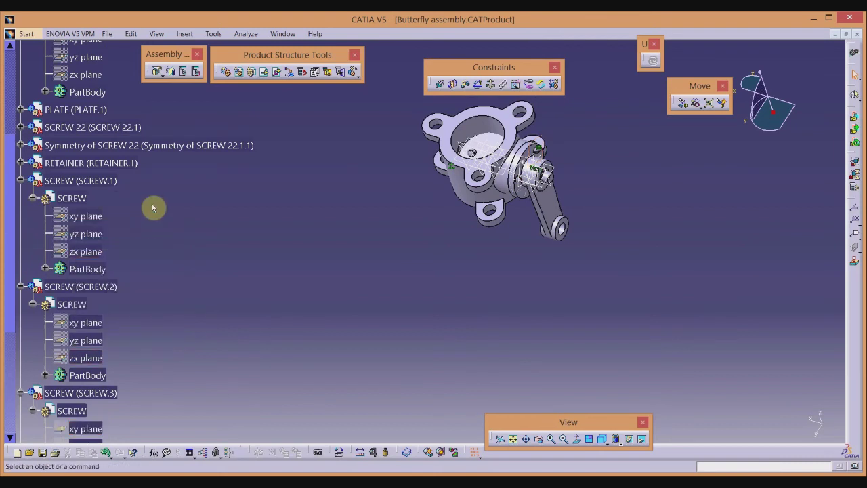
Hide the xy, yz and zx reference planes of the SCREW 22 part
scroll(141, 199, "down", 2)
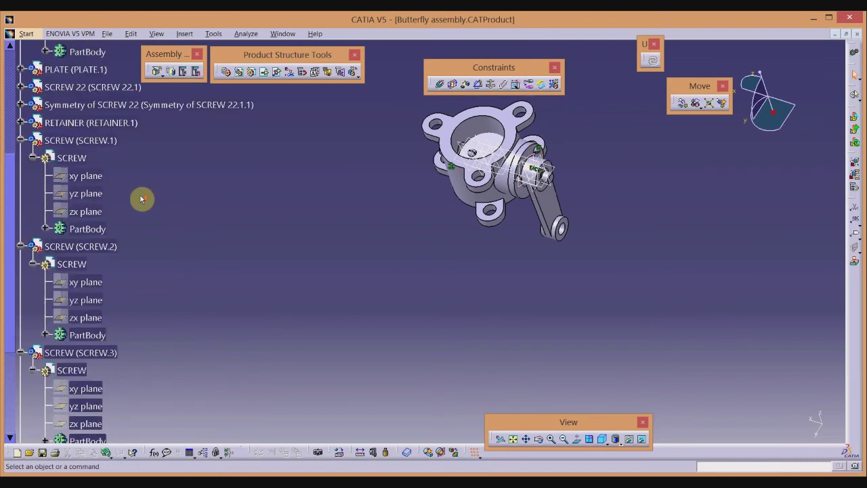
scroll(141, 198, "up", 6)
left_click(20, 208)
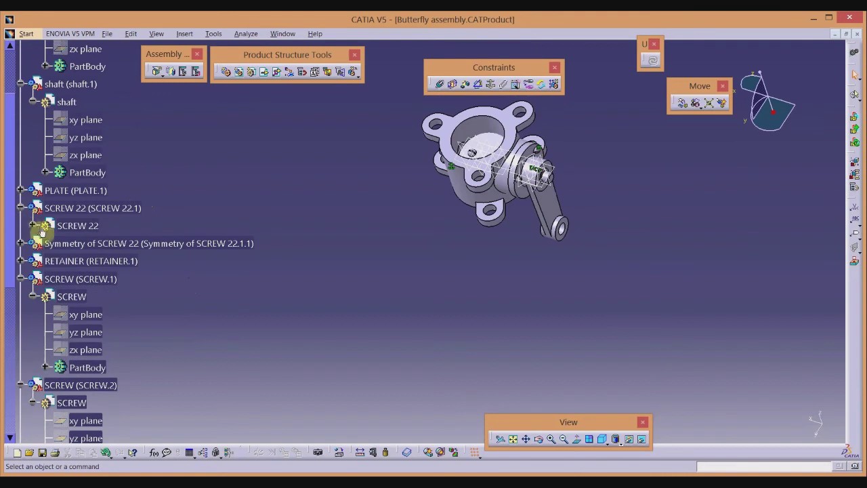
left_click(32, 226)
left_click(85, 243)
left_click(84, 261, "ctrl")
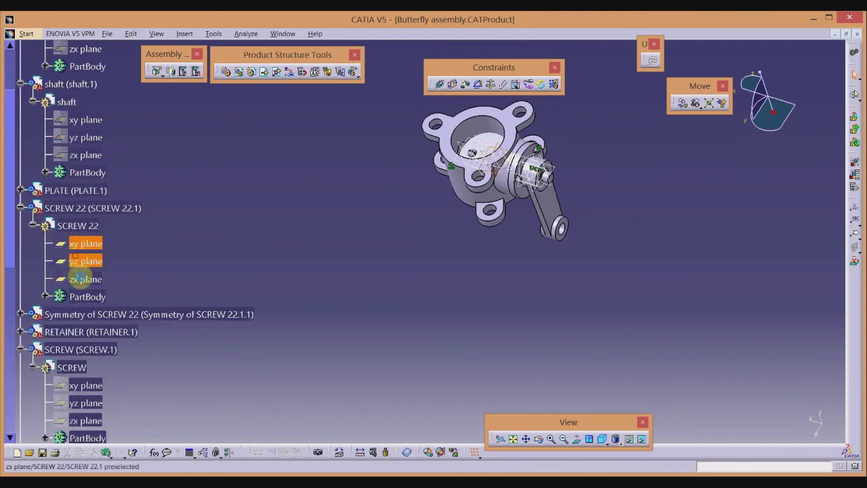
right_click(86, 284)
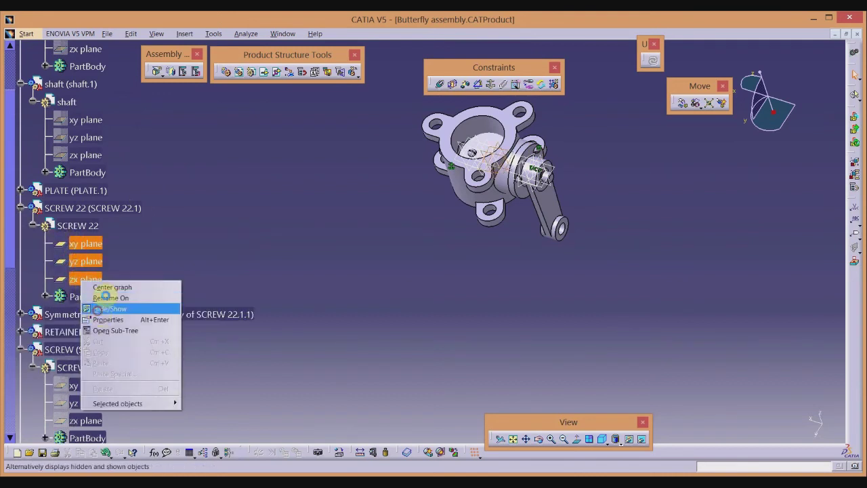
left_click(98, 308)
Hide the xy, yz and zx reference planes of the PLATE part
left_click(21, 190)
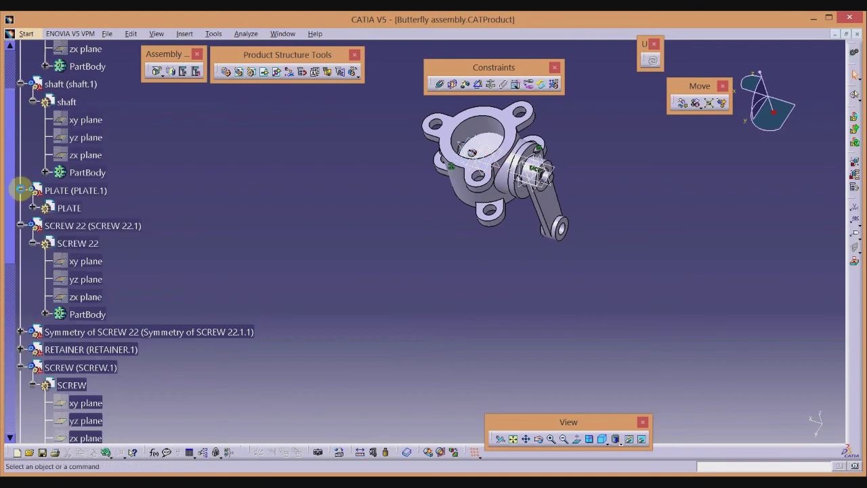
left_click(33, 209)
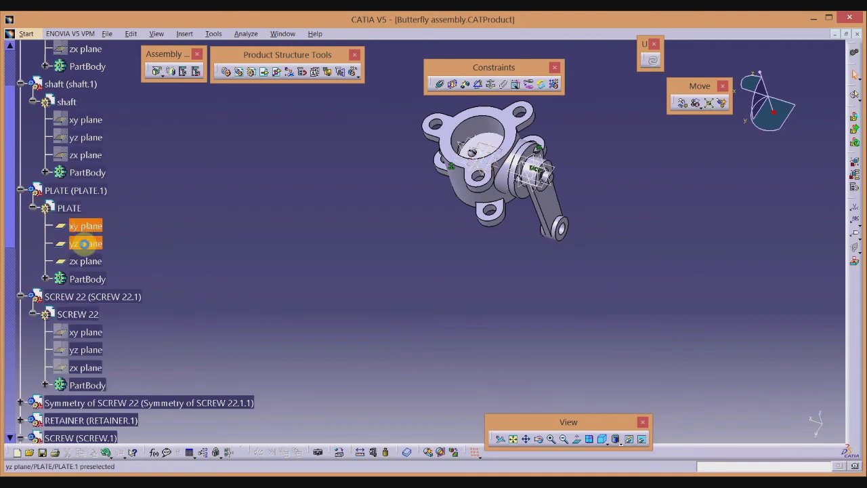
left_click(87, 261, "ctrl")
right_click(89, 262)
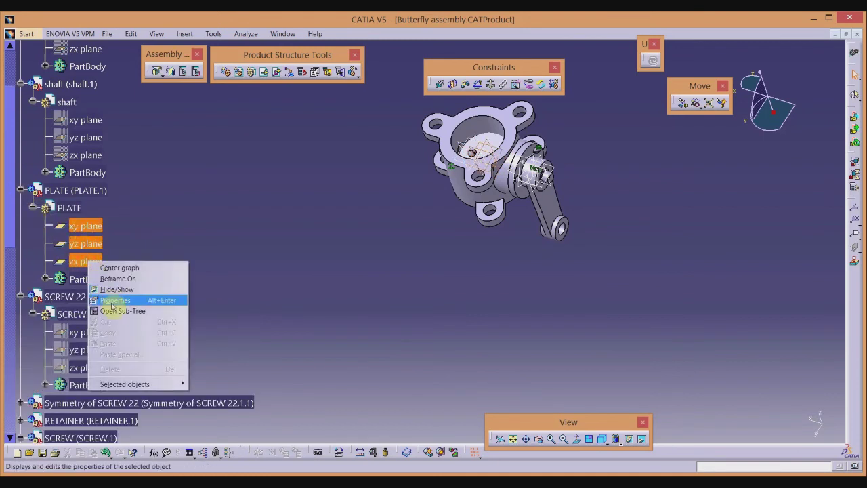
left_click(113, 290)
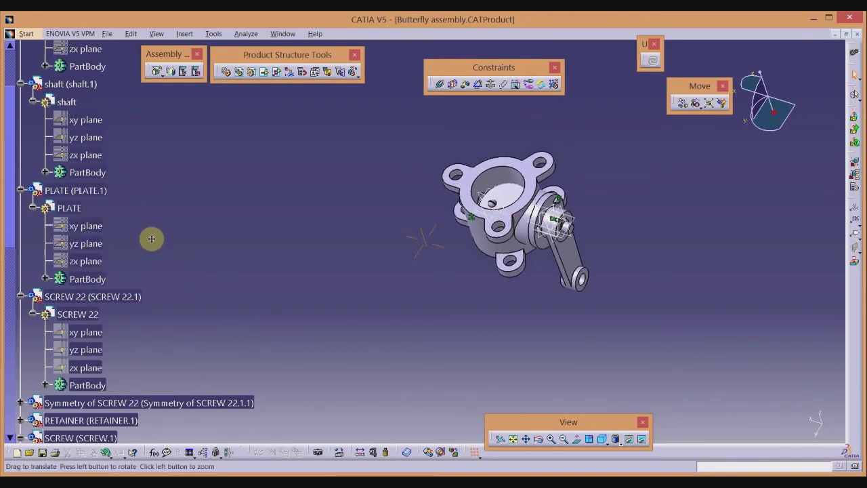
Hide the xy, yz and zx reference planes of the Symmetry of SCREW 22 part
scroll(67, 276, "down", 3)
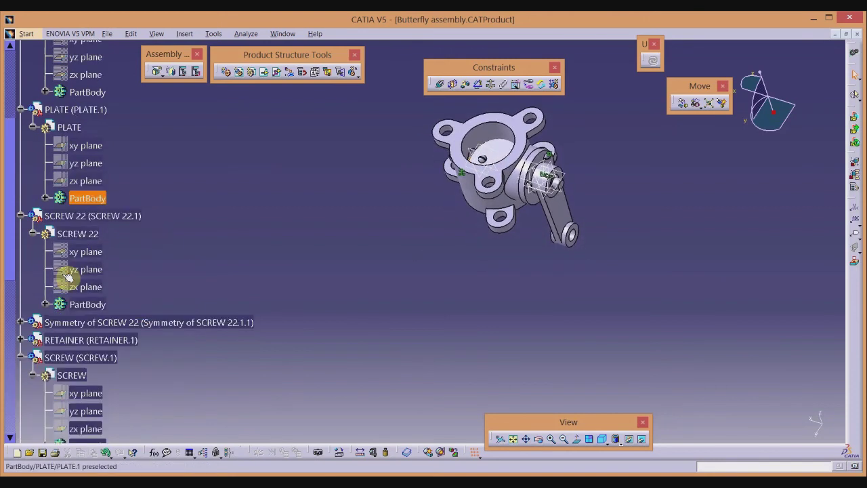
left_click(21, 323)
scroll(35, 277, "down", 3)
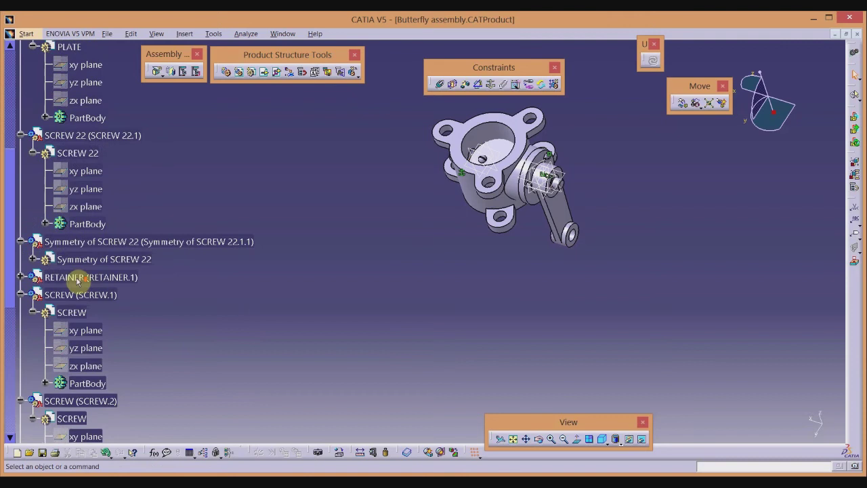
left_click(33, 259)
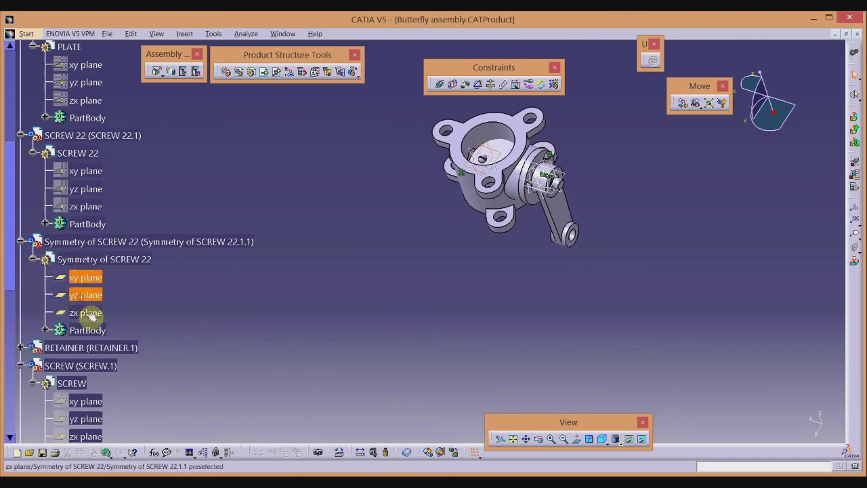
right_click(91, 315)
left_click(120, 341)
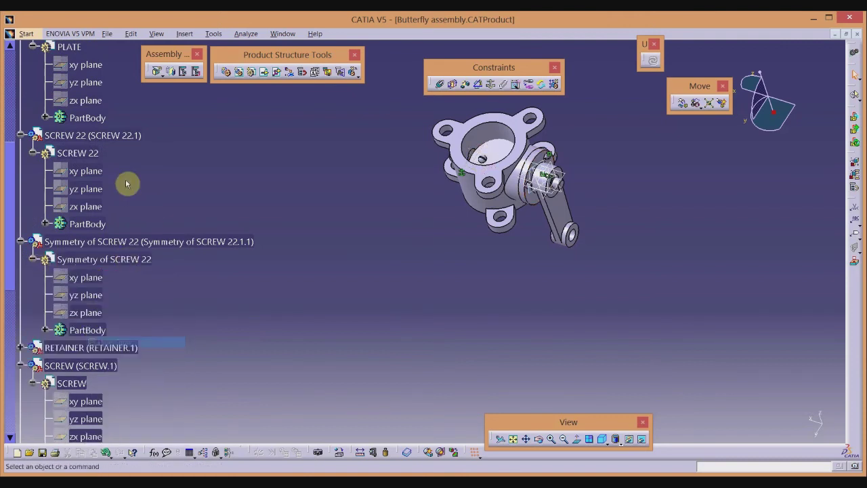
Hide the xy, yz and zx reference planes of the RETAINER part
scroll(41, 186, "up", 7)
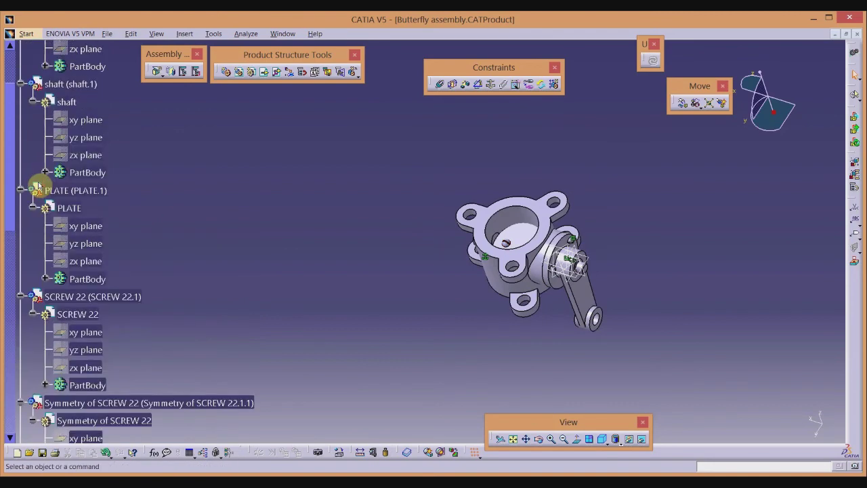
scroll(39, 186, "up", 4)
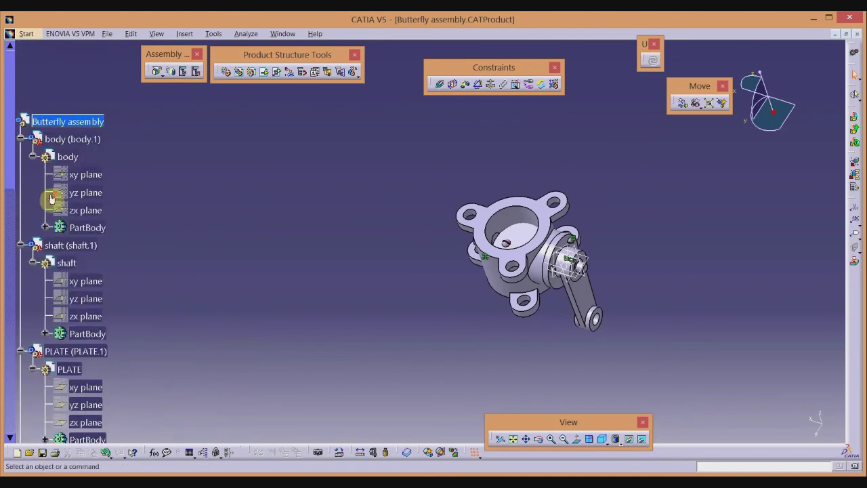
scroll(52, 216, "down", 6)
scroll(57, 240, "down", 2)
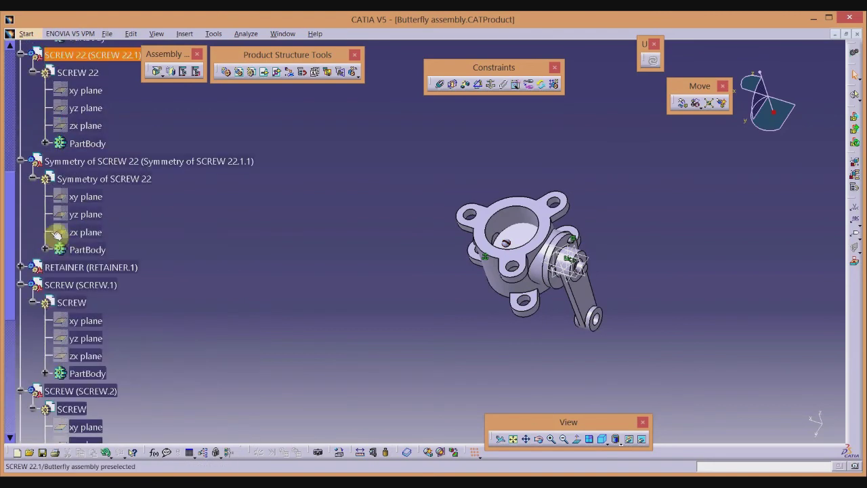
left_click(20, 266)
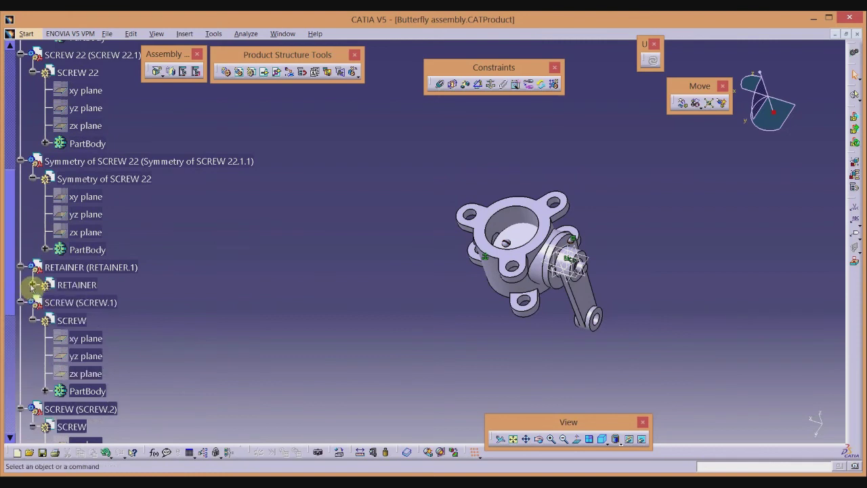
left_click(33, 284)
scroll(85, 237, "down", 2)
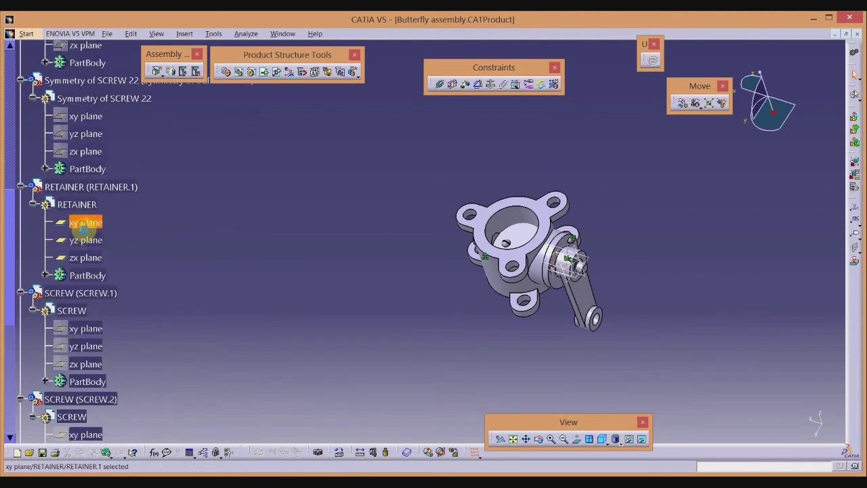
right_click(87, 261)
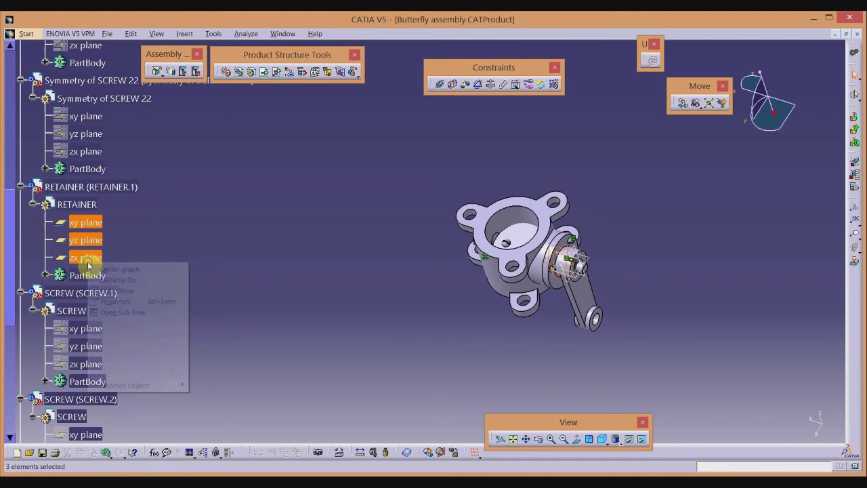
left_click(112, 289)
Hide the xy, yz and zx reference planes of the ARM part
scroll(155, 252, "down", 4)
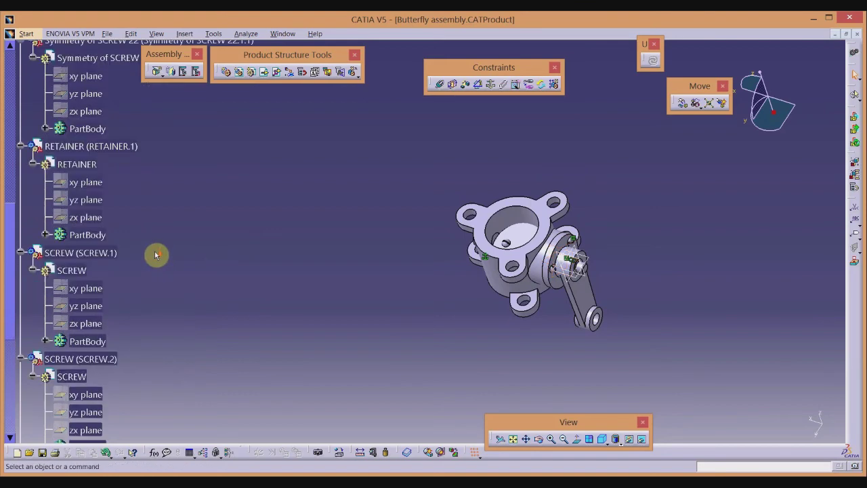
scroll(162, 251, "down", 3)
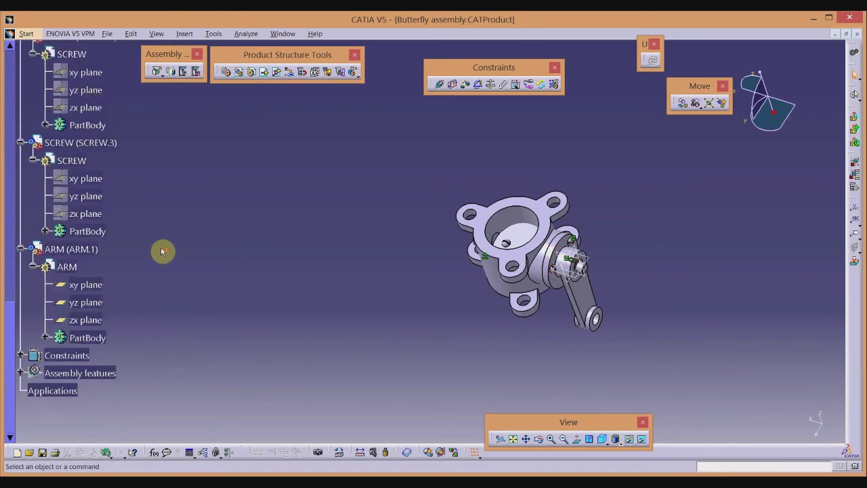
left_click(85, 285)
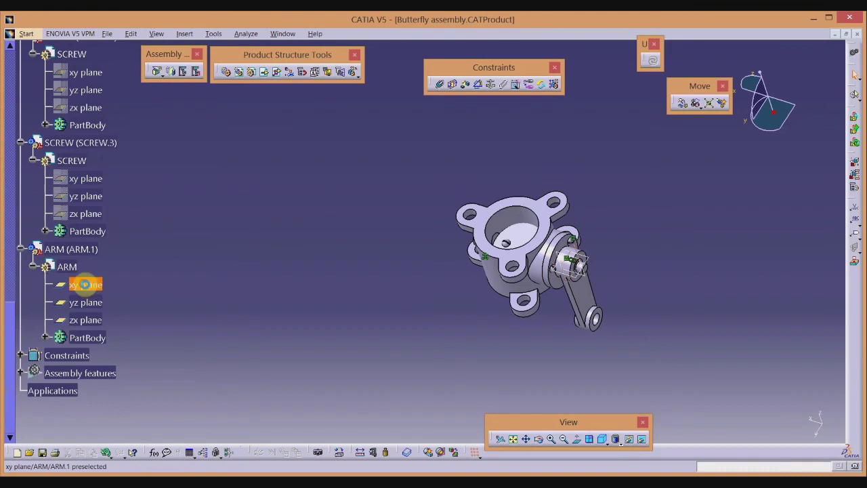
right_click(98, 321)
left_click(112, 347)
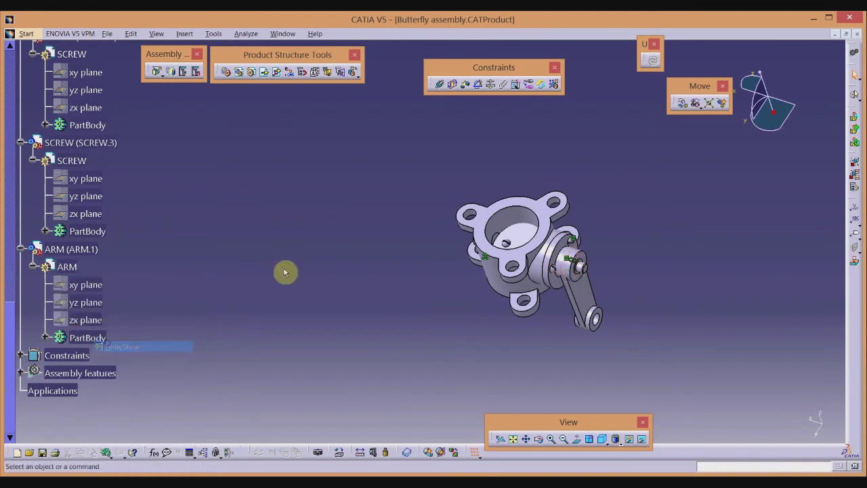
Insert the existing NUT part from the bvass folder into the Butterfly assembly product
middle_click_drag(285, 272, 285, 155)
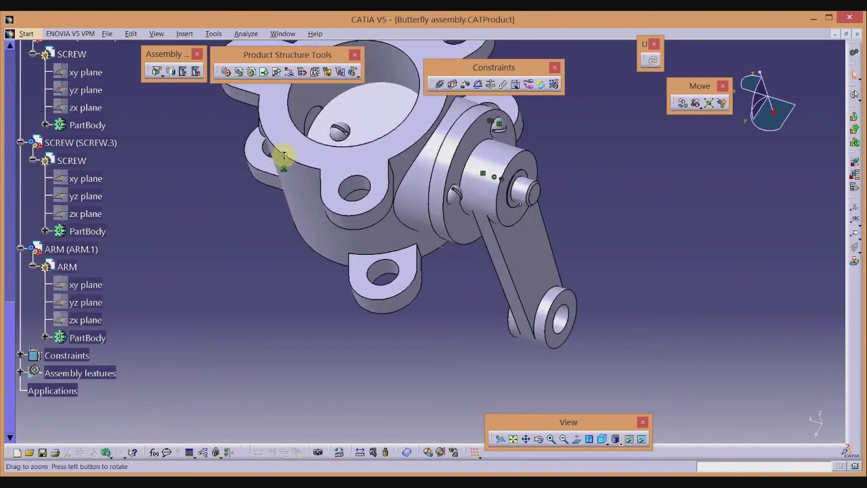
middle_click_drag(604, 187, 603, 274)
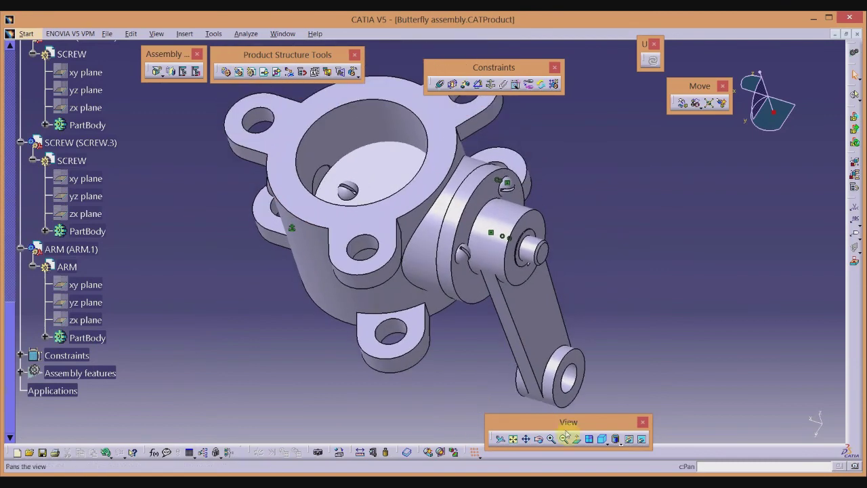
left_click(601, 442)
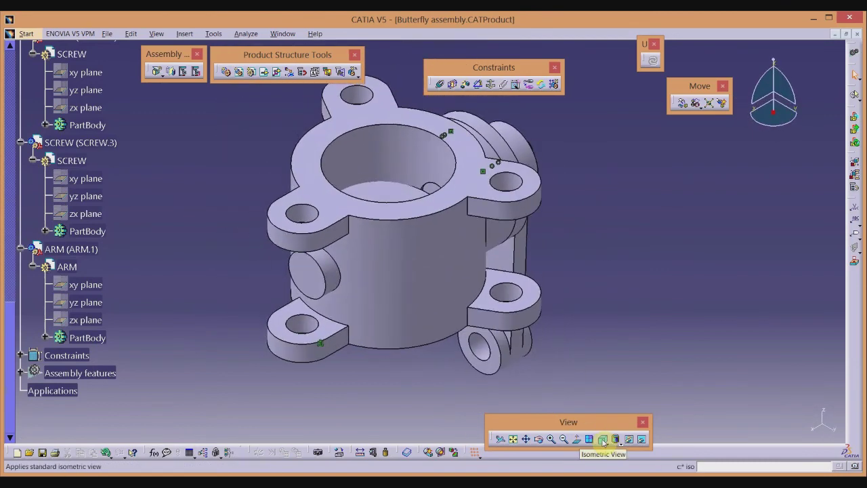
middle_click_drag(548, 233, 469, 268)
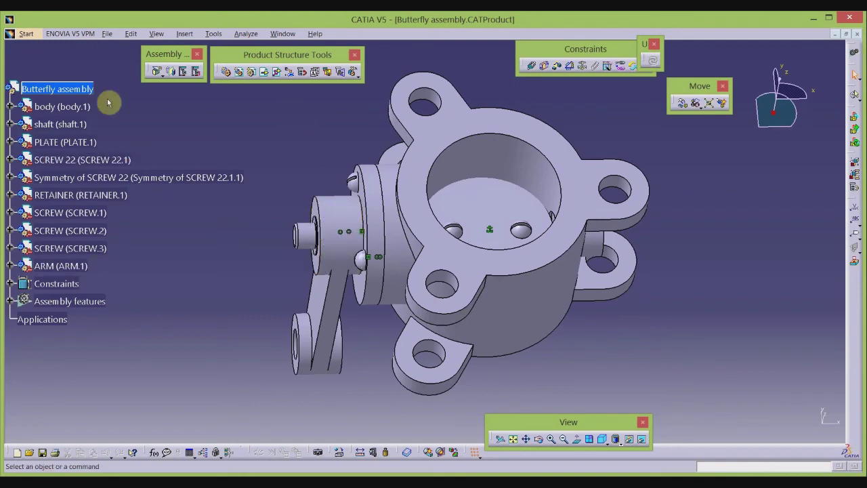
left_click(58, 89)
left_click(264, 72)
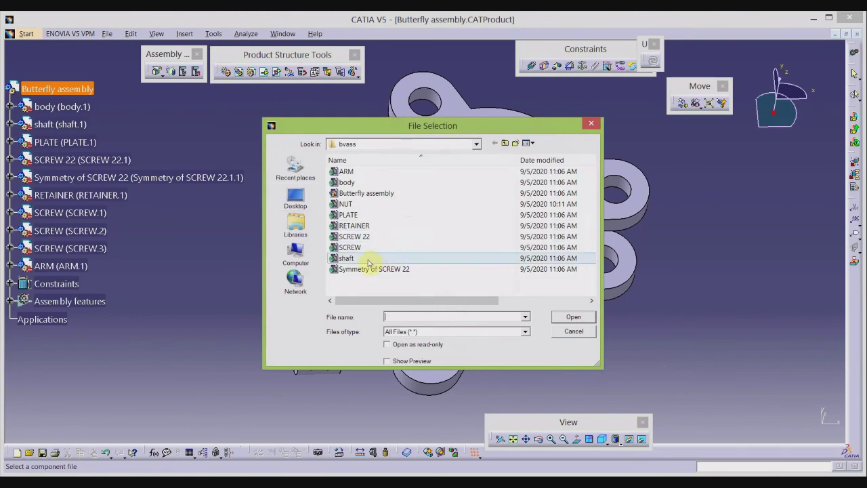
left_click(347, 204)
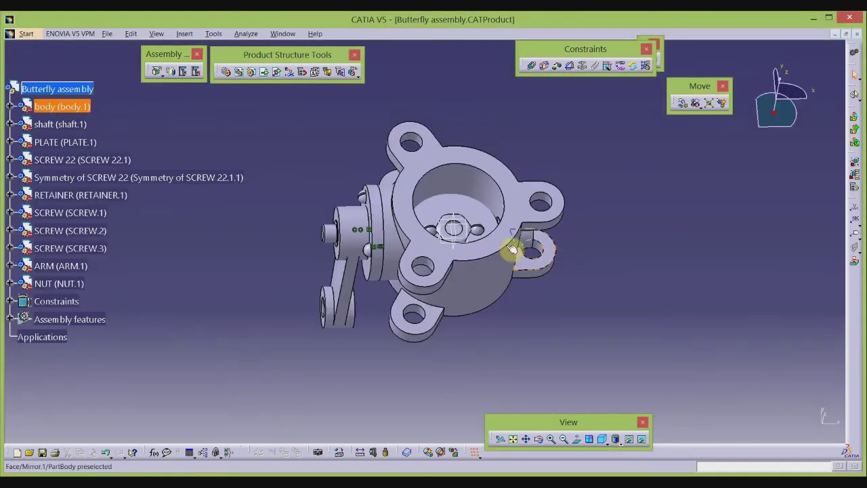
Move the nut along the X axis out of the body to beyond the shaft's arm end, and rotate it around the X axis
left_click(682, 102)
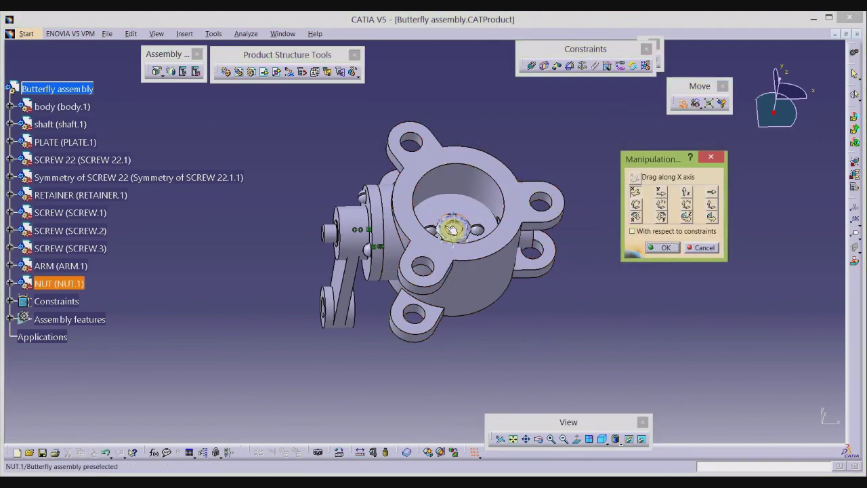
left_click_drag(457, 234, 579, 243)
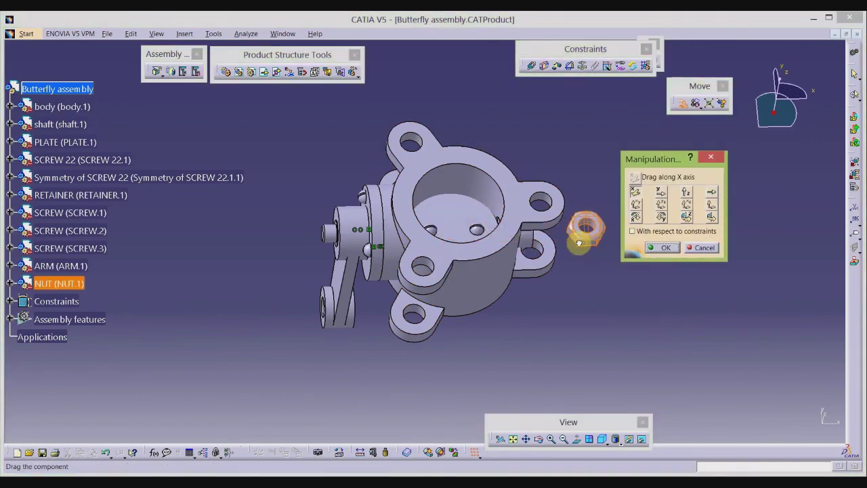
left_click_drag(415, 243, 265, 248)
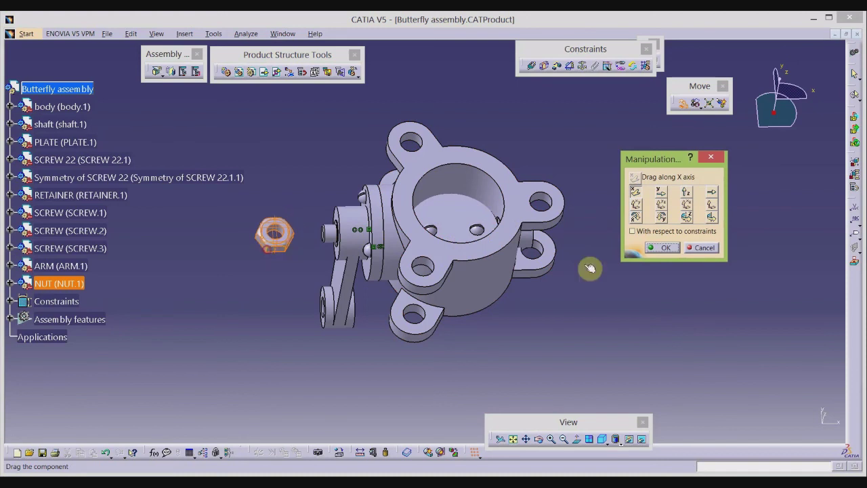
left_click(662, 248)
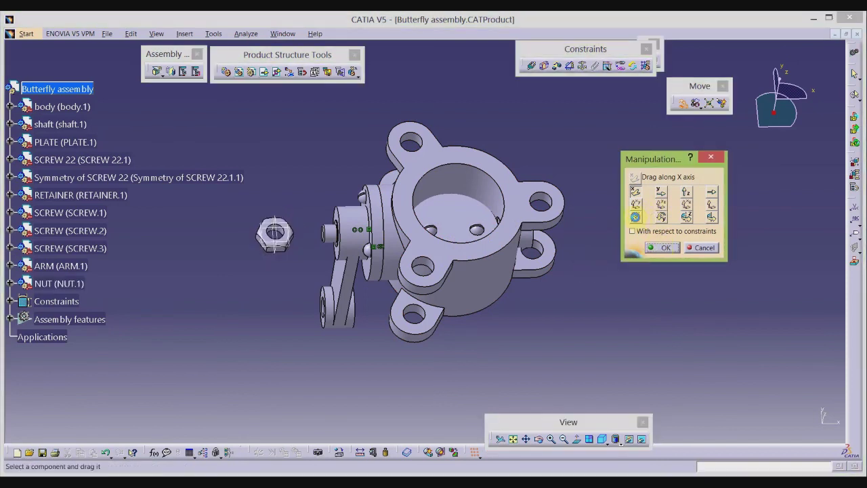
left_click(635, 216)
mouse_move(275, 251)
left_mouse_down()
mouse_move(277, 265)
mouse_move(276, 235)
left_mouse_up()
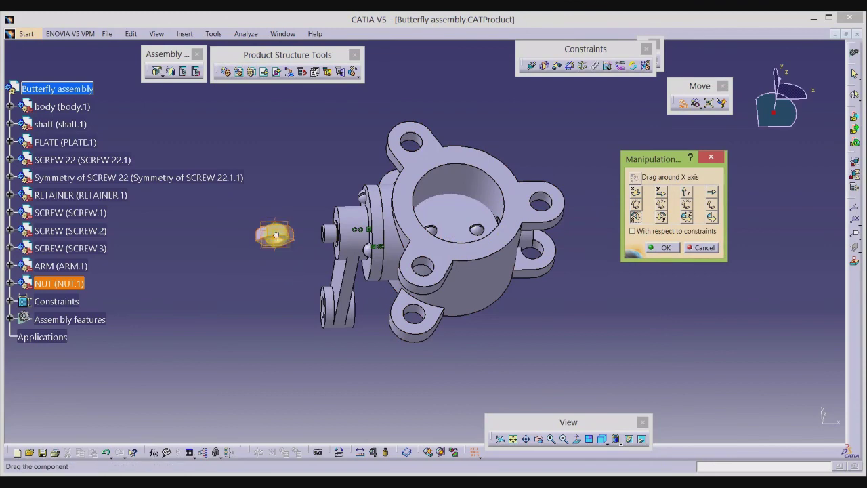
left_click(662, 248)
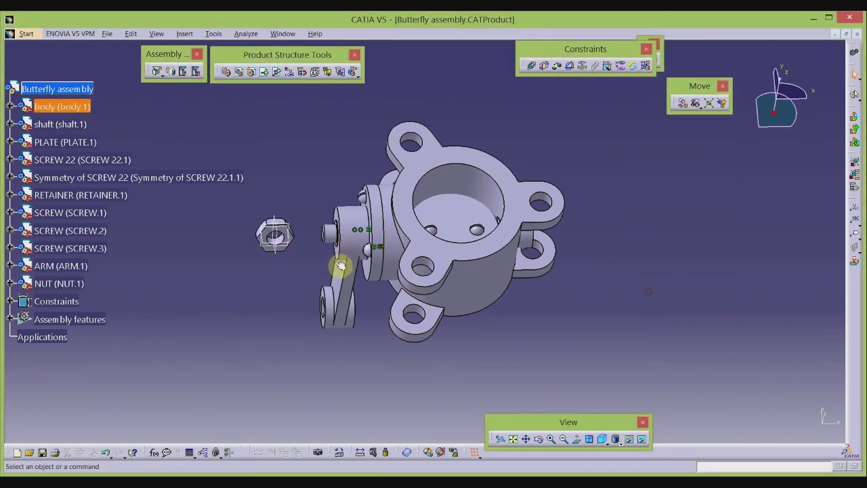
Add a coincidence constraint between the nut's hole axis and the shaft's axis
middle_click_drag(296, 252, 472, 69)
left_click(530, 64)
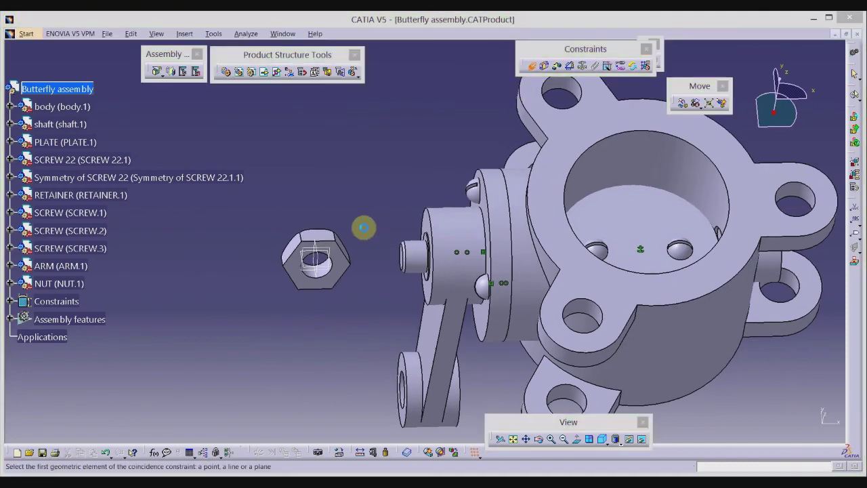
left_click(817, 426)
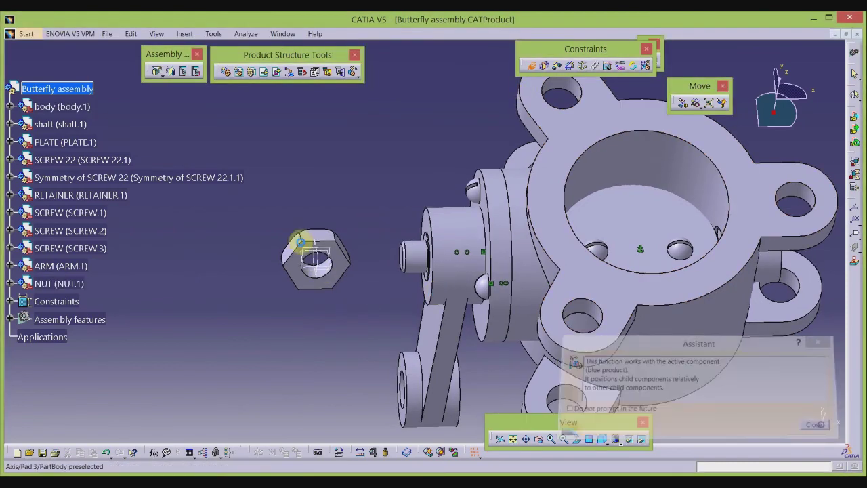
left_click(328, 274)
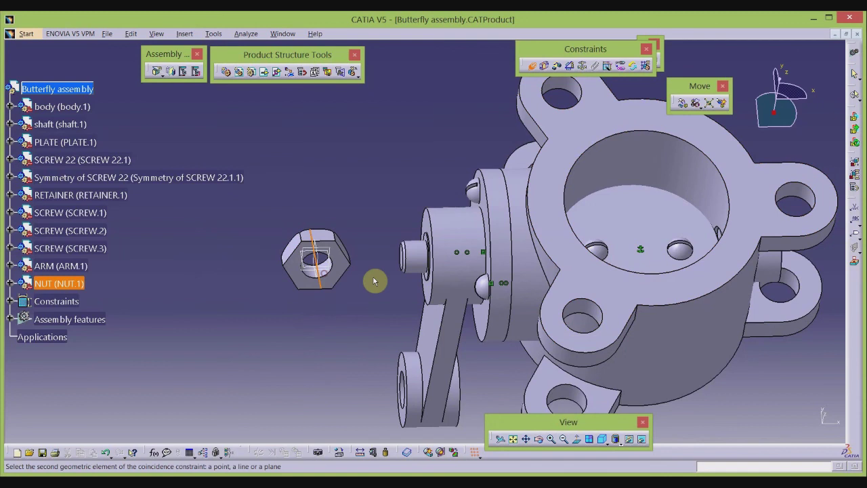
left_click(427, 266)
Add a contact constraint between the nut's flat face and the arm's outer face, and update the assembly
left_click(544, 65)
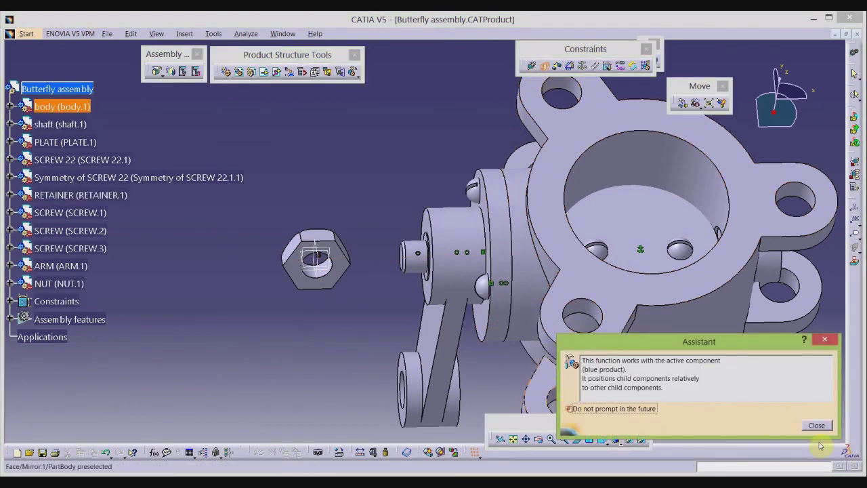
left_click(816, 425)
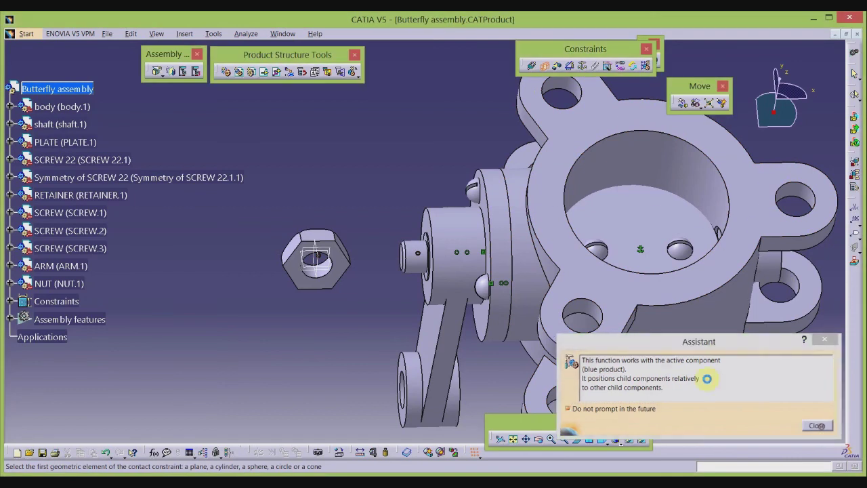
left_click(346, 267)
left_click(429, 222)
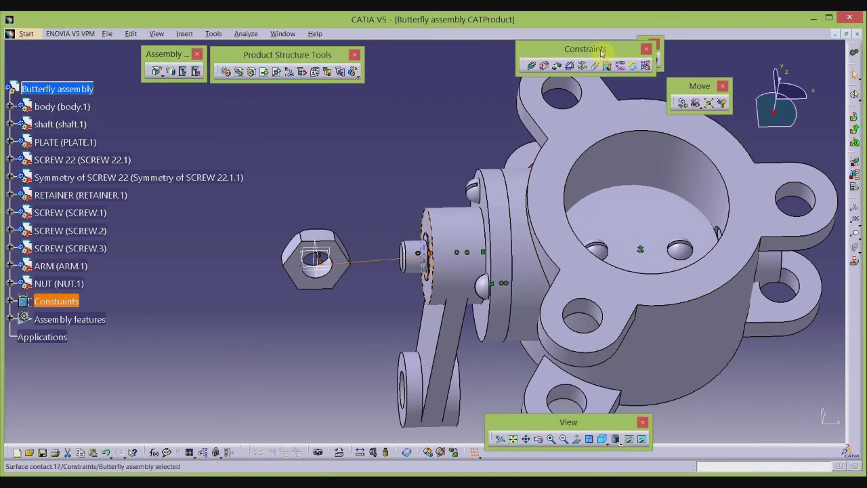
left_click_drag(596, 49, 522, 56)
left_click(652, 60)
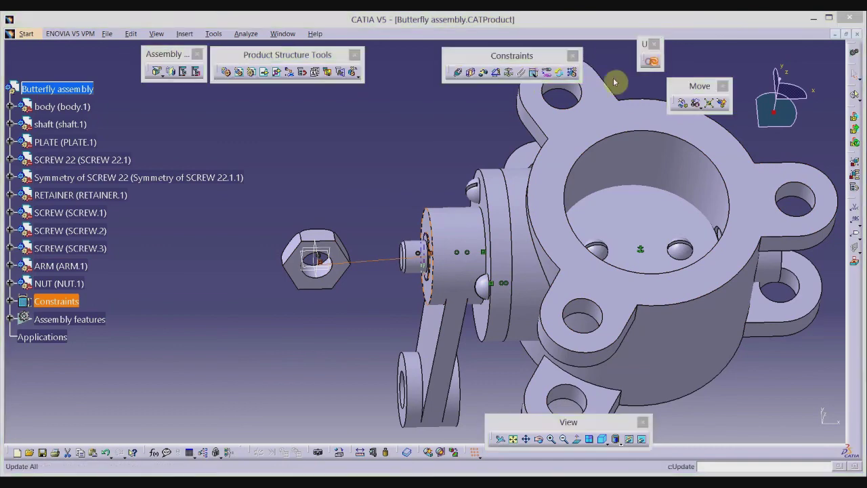
middle_click_drag(370, 168, 310, 102)
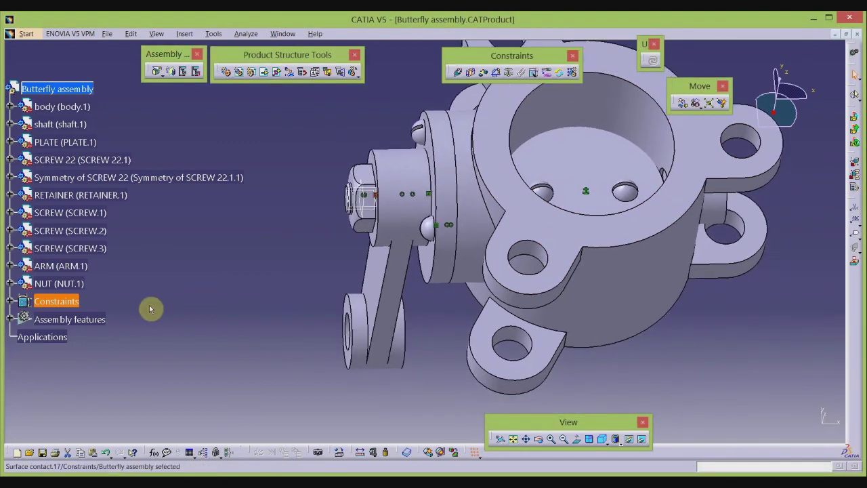
Check the remaining degrees of freedom of the NUT component
right_click(67, 286)
mouse_move(116, 410)
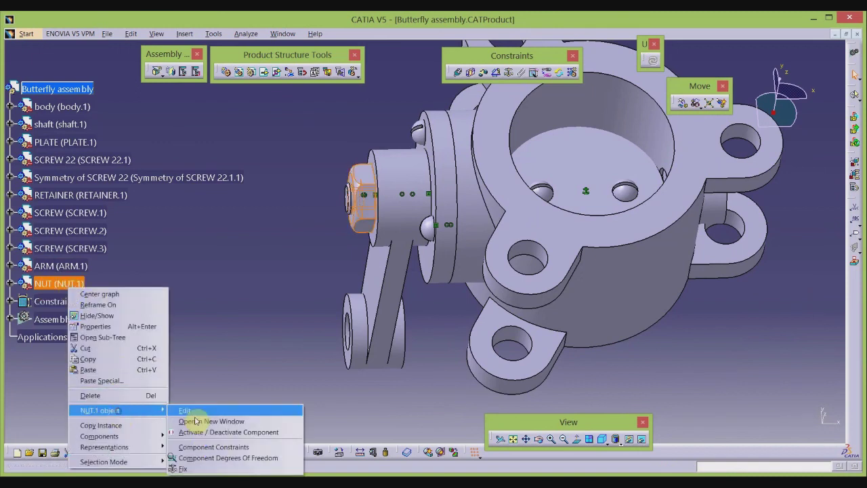
left_click(206, 457)
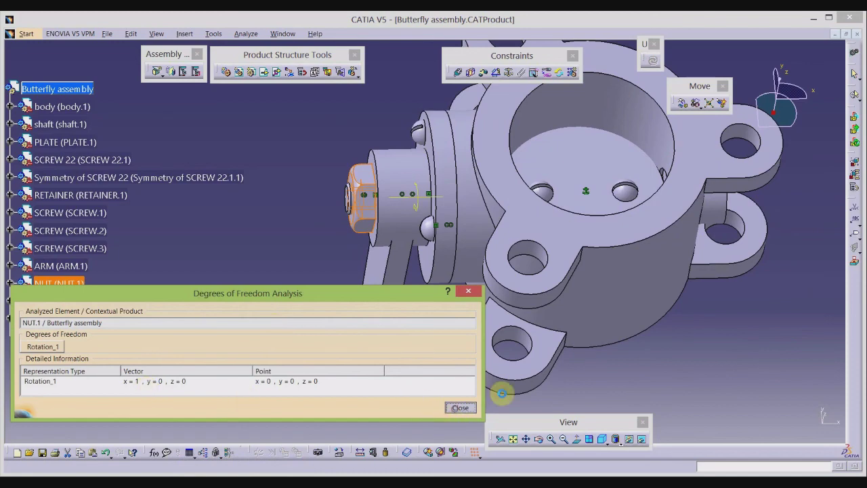
key("Escape")
middle_click_drag(712, 329, 604, 324)
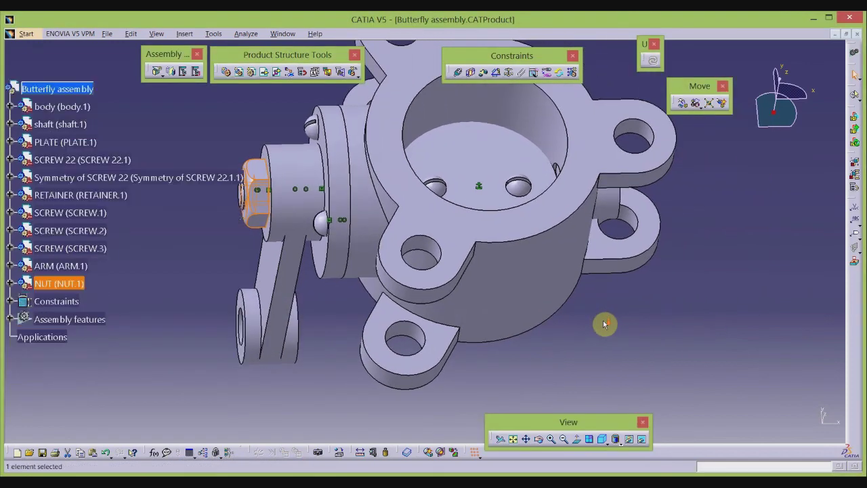
middle_click_drag(714, 238, 716, 256)
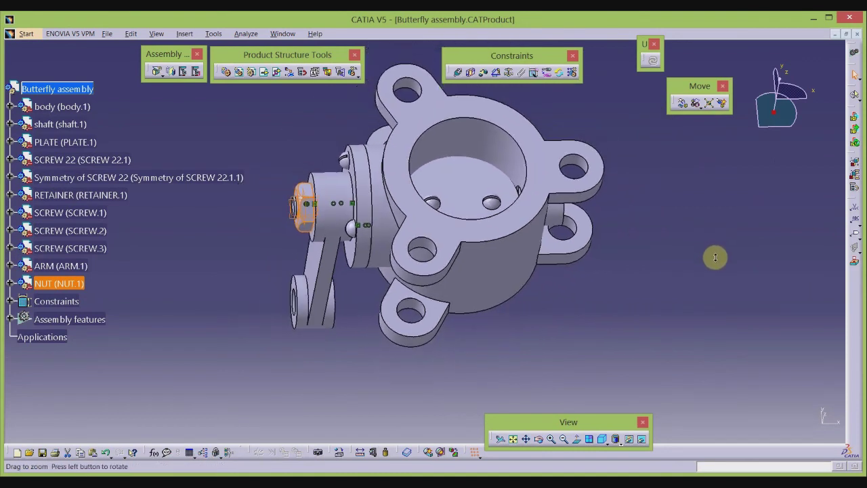